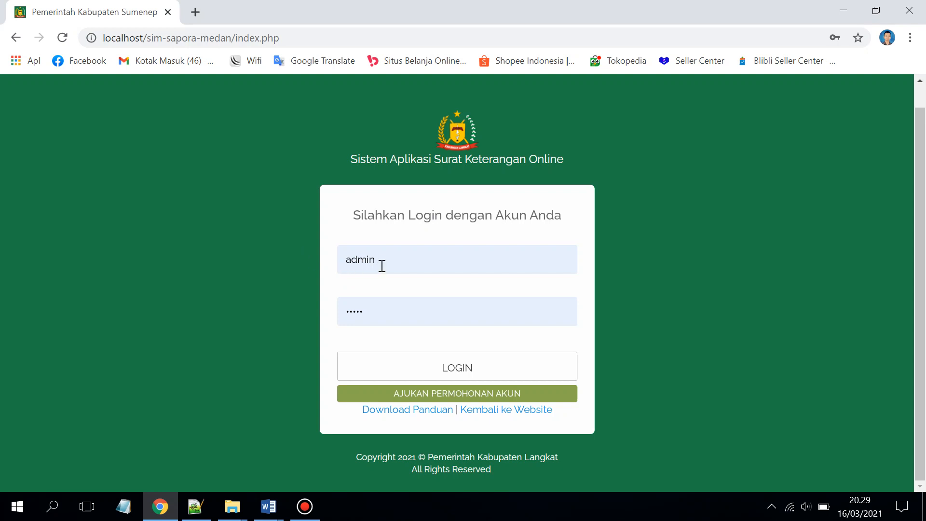
Erase the remembered admin username and password from the SASKO login fields
drag(380, 264, 335, 267)
click(239, 322)
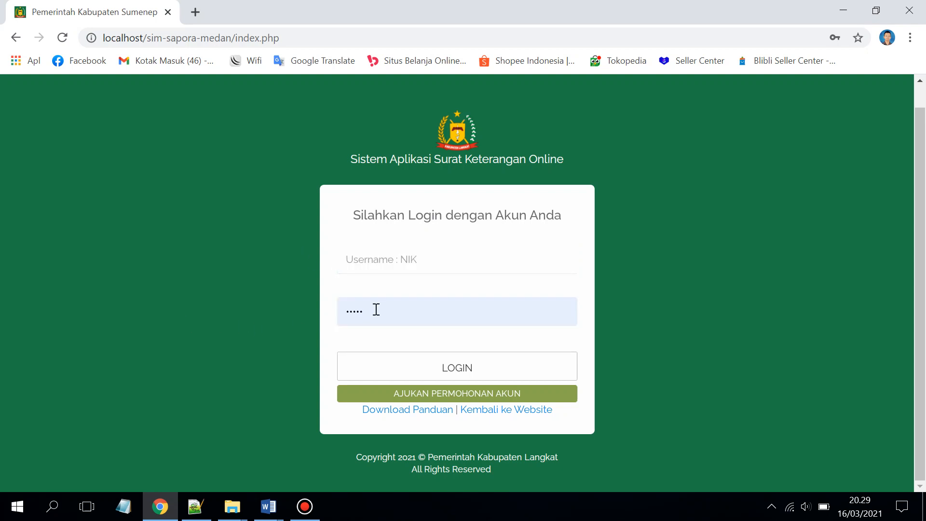
drag(376, 310, 297, 321)
key(BackSpace)
click(297, 320)
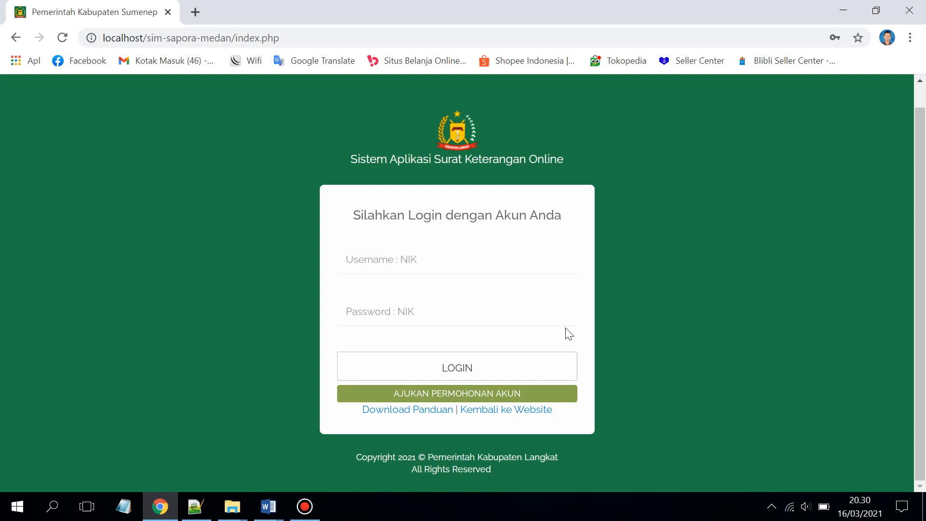
Open the account request form and enter the applicant's full name, NIK, address and phone number
click(477, 399)
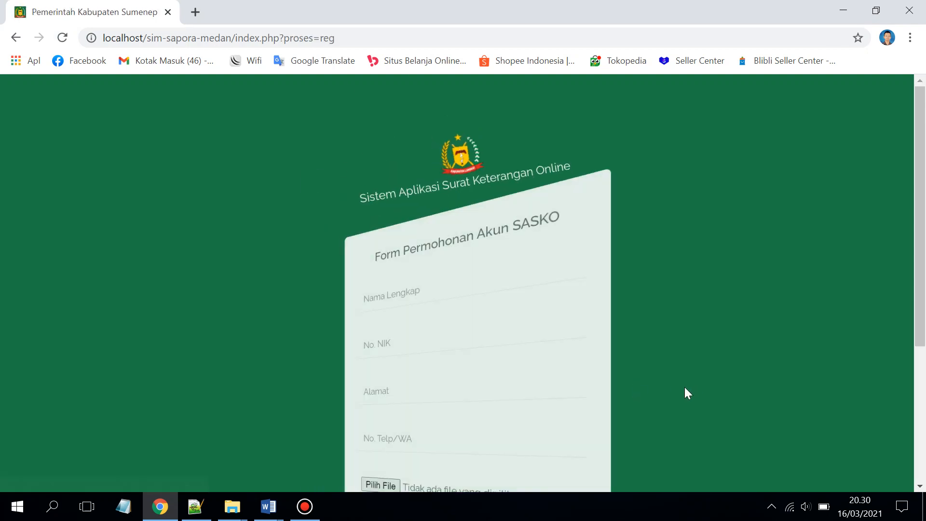
click(452, 208)
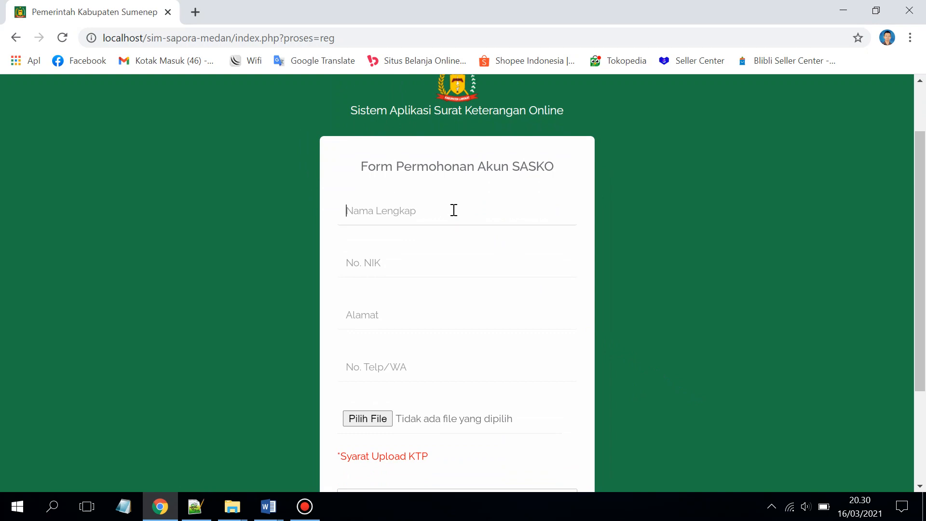
click(443, 262)
text(1)
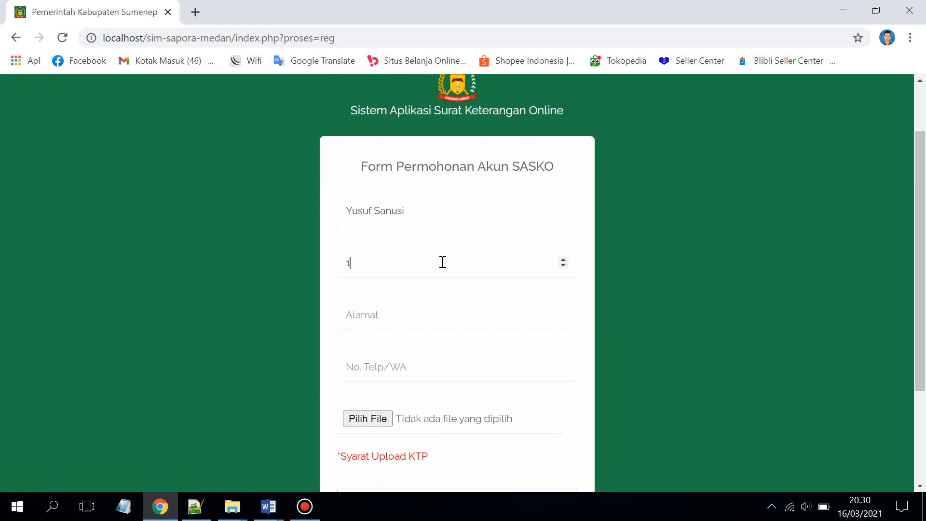
text(8200001212)
click(463, 317)
text(Sidoarjo)
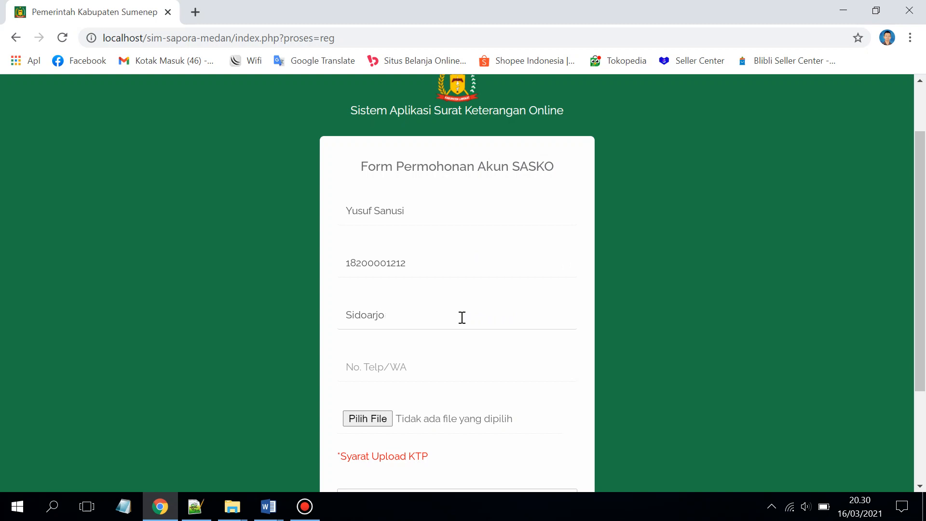
click(428, 357)
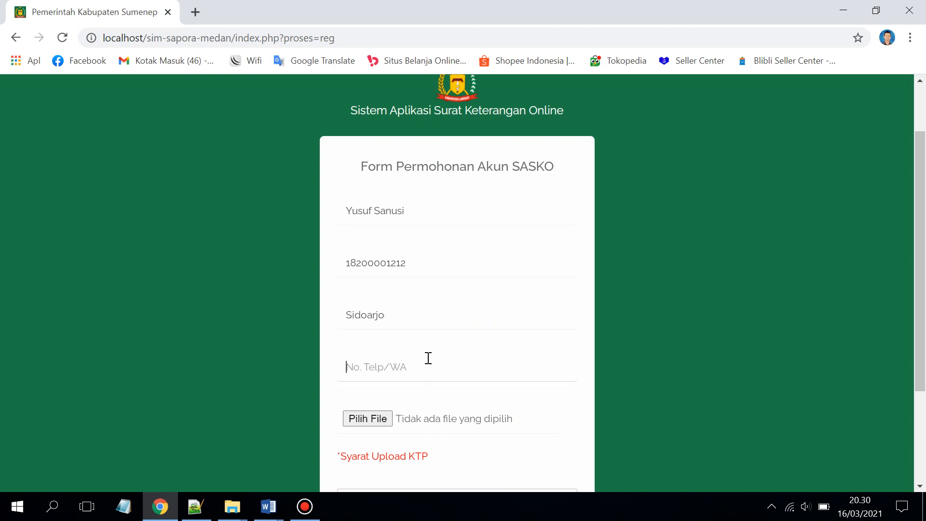
Attach Screenshot_22.jpg from the Desktop's INGCO folder as the KTP upload
scroll(426, 369, down, 3)
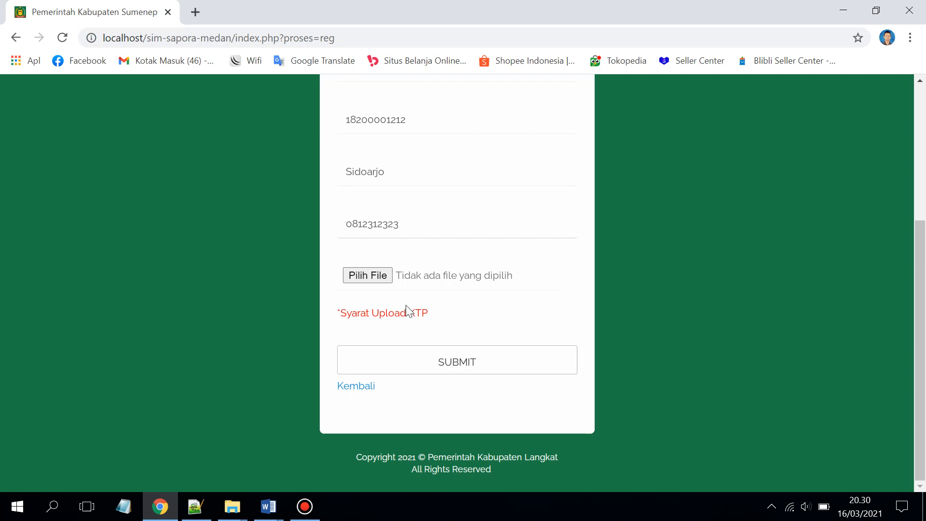
click(376, 277)
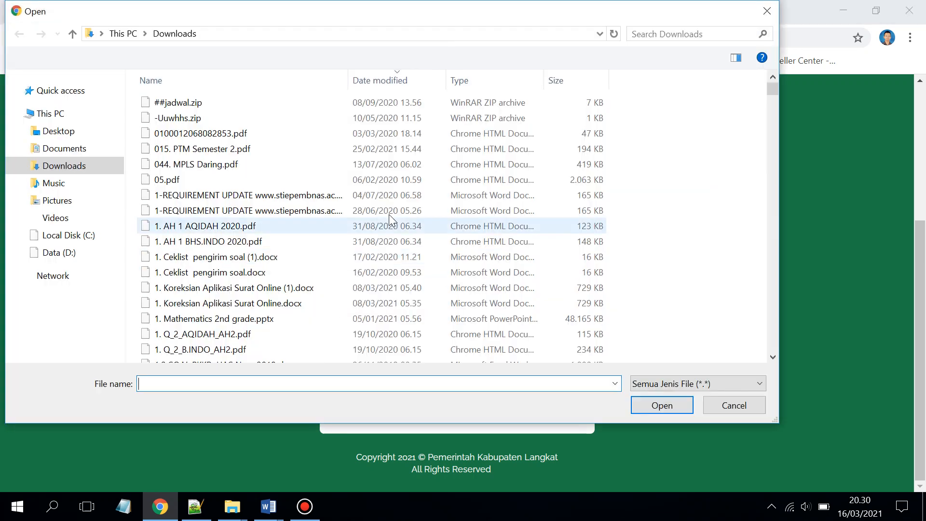
click(67, 130)
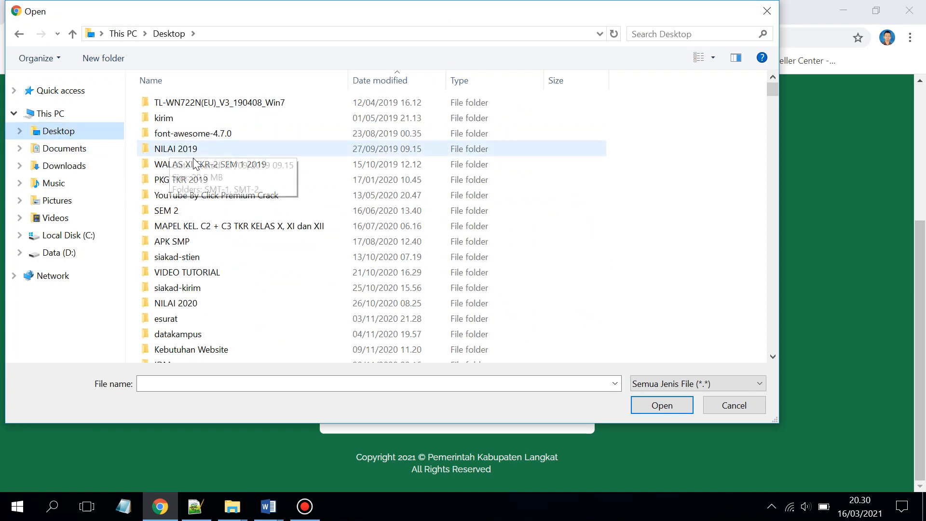
scroll(191, 321, down, 3)
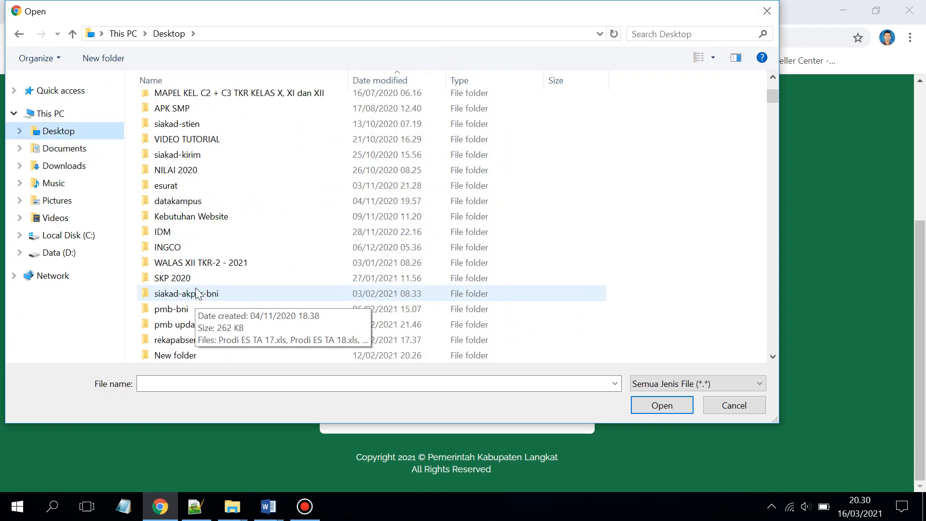
double_click(203, 246)
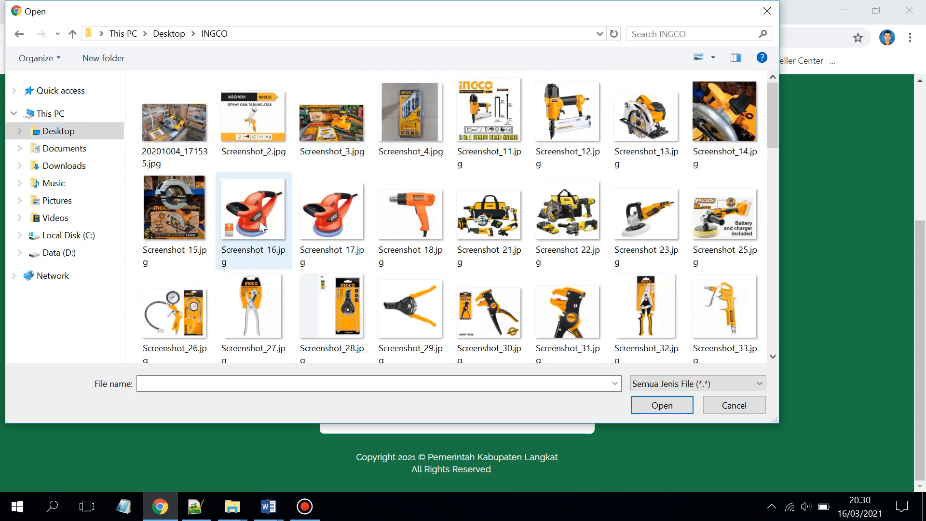
double_click(569, 221)
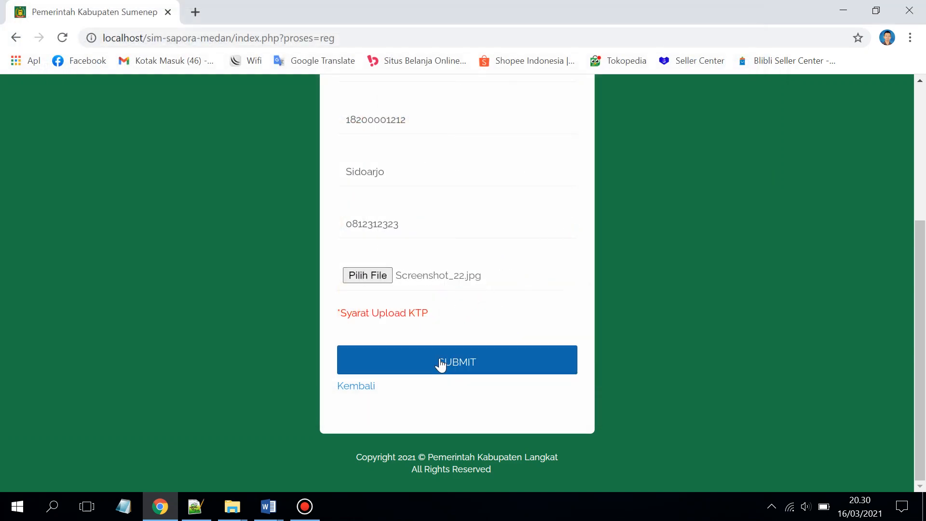
Submit the request and paste the issued login number, labelled with the applicant's name, into Notepad
click(440, 363)
scroll(445, 347, down, 2)
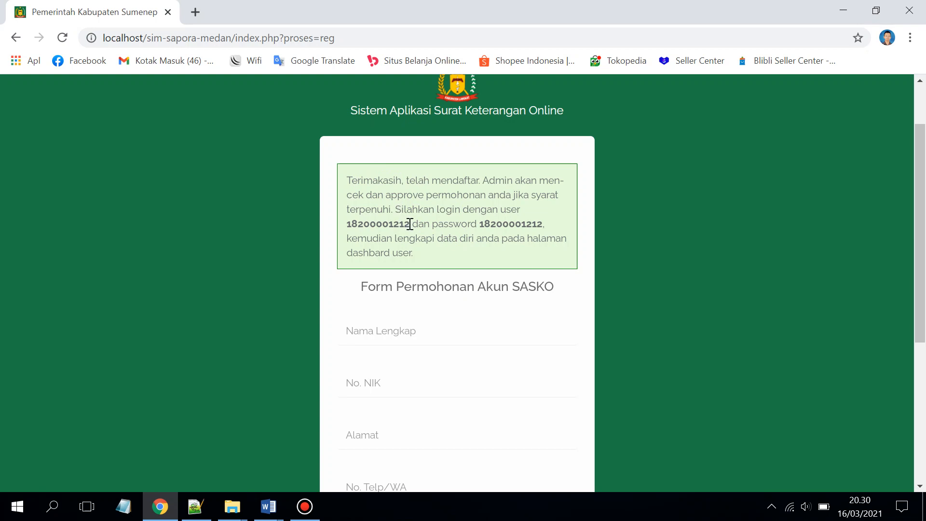
drag(409, 223, 352, 225)
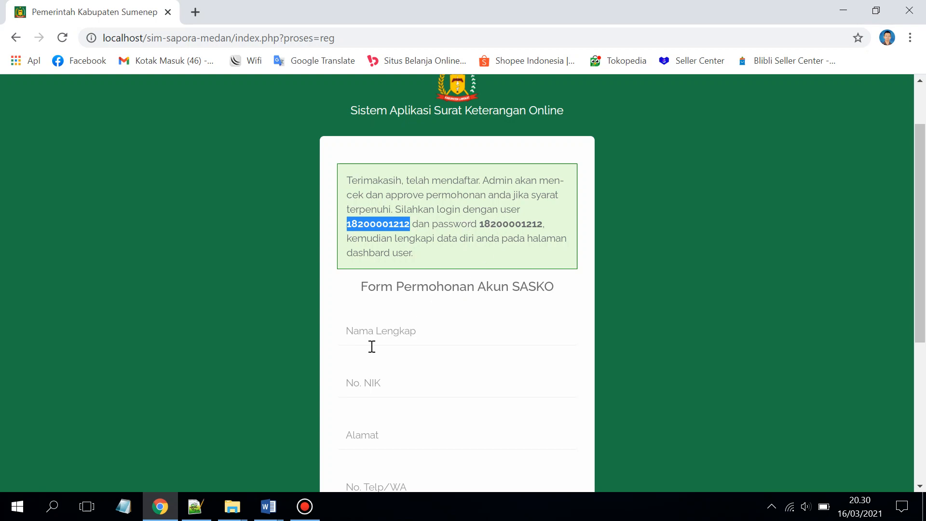
click(123, 506)
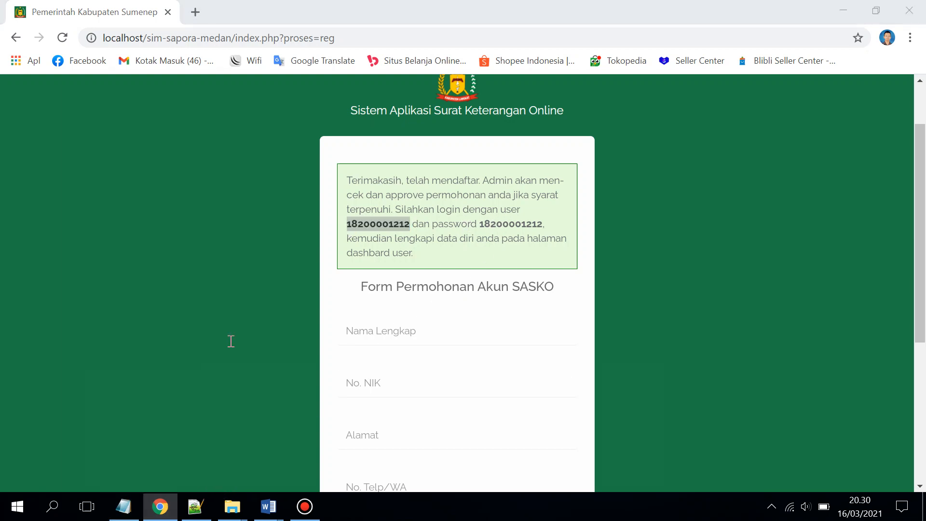
key(ctrl+v)
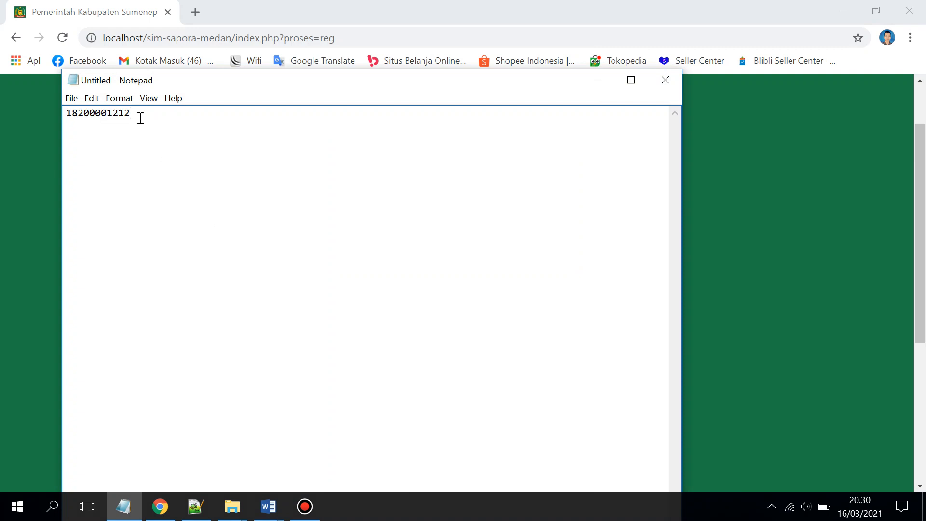
text(=> Yunu)
key(BackSpace)
key(BackSpace)
text(suf)
Return to the login page by removing index.php?proses=reg from the browser address
key(alt+Tab)
click(471, 250)
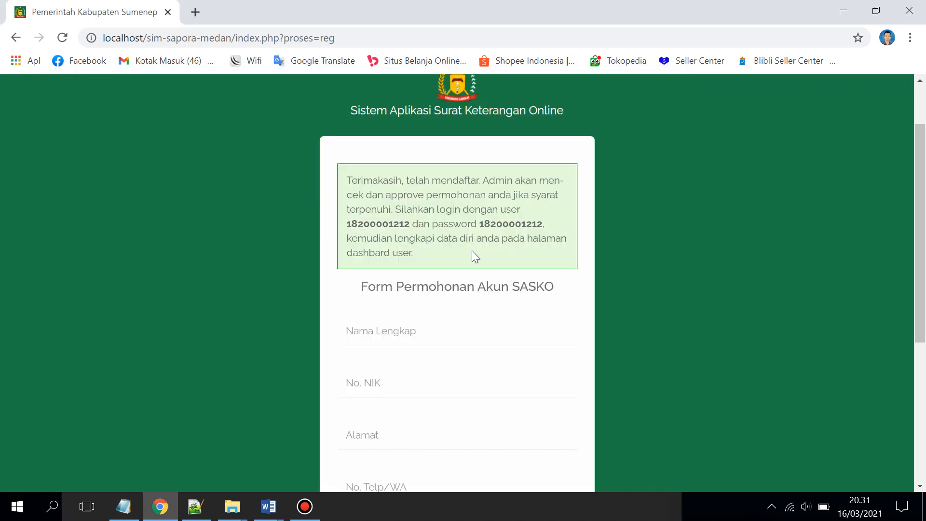
scroll(504, 248, down, 3)
scroll(503, 247, up, 3)
drag(342, 38, 236, 38)
key(BackSpace)
key(Return)
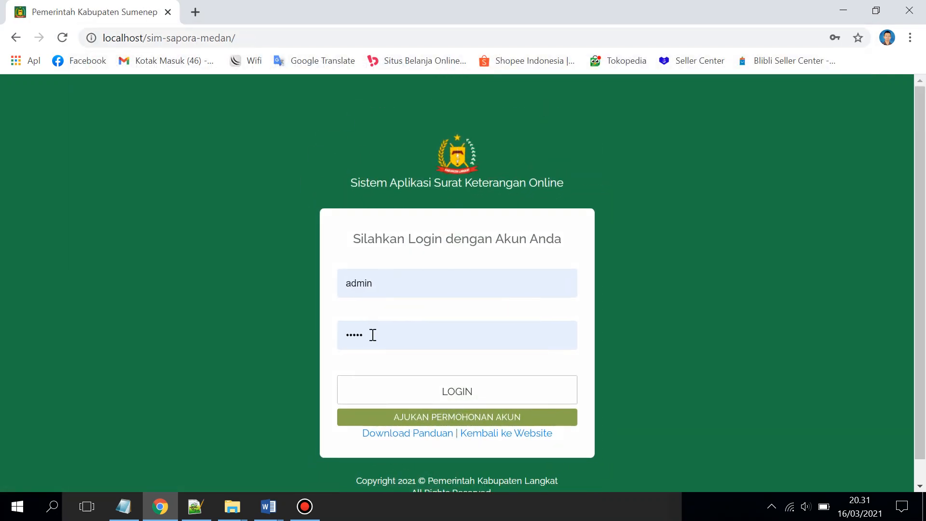
Log in as admin, close Chrome's password warning, and open Data Pengguna > Data Penduduk
click(424, 388)
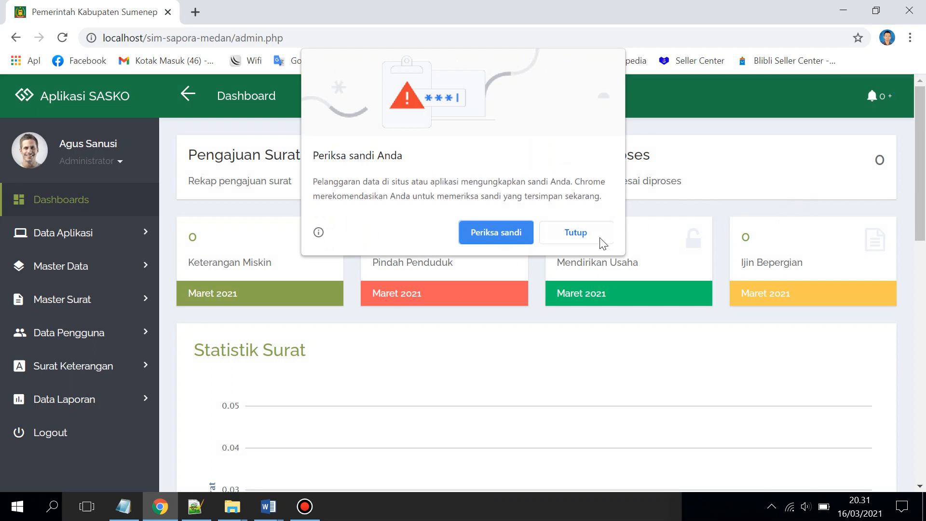
click(572, 233)
click(91, 339)
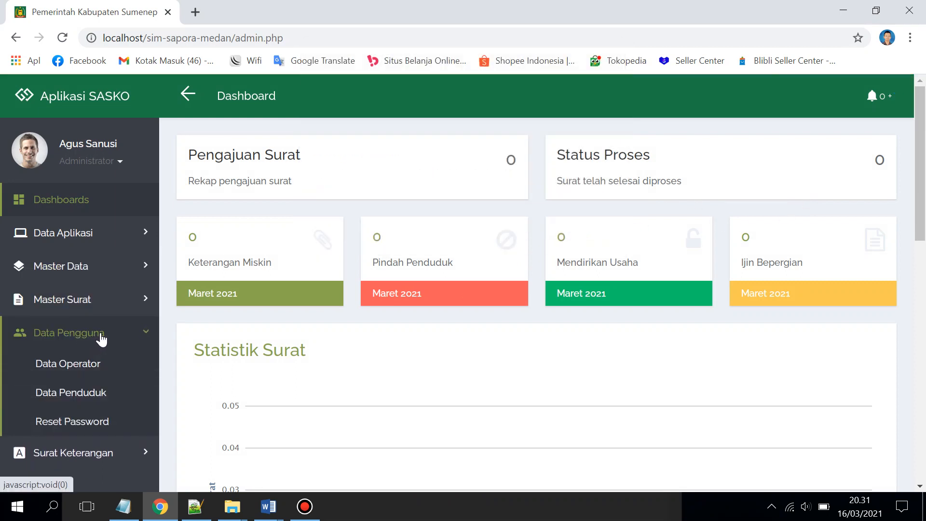
click(95, 394)
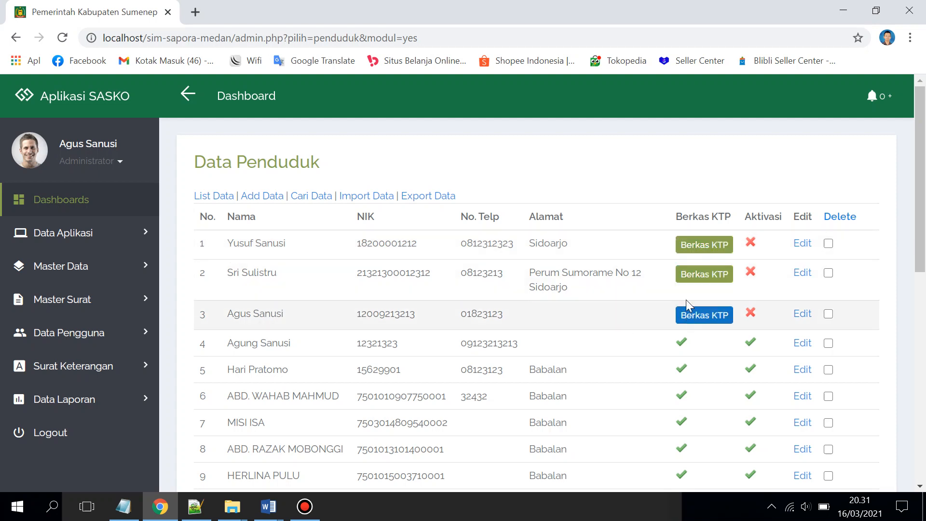
Review the new resident's KTP image, activate their account under Aktivasi, then log out
click(693, 246)
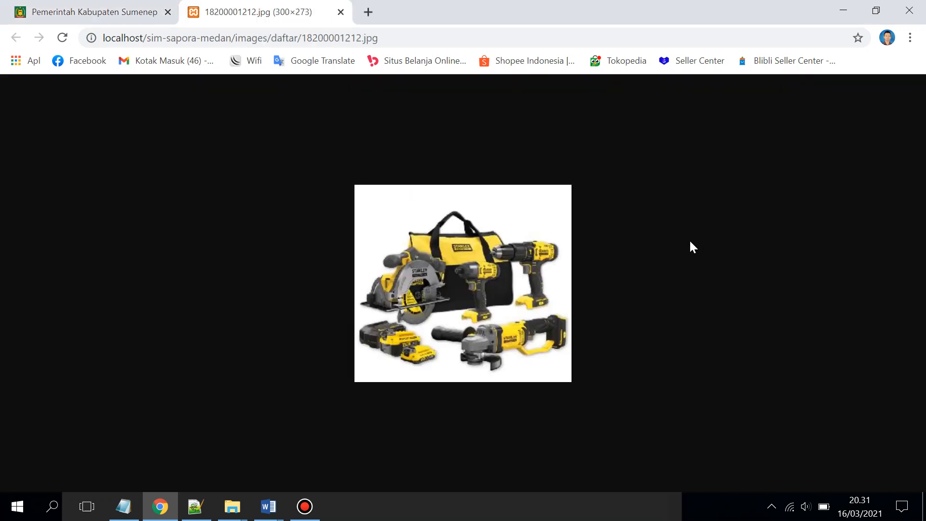
click(340, 13)
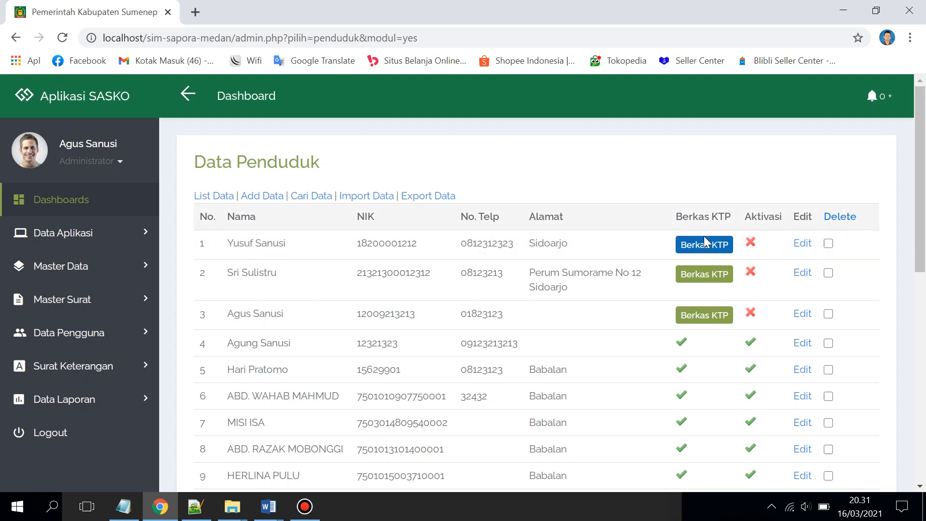
click(751, 246)
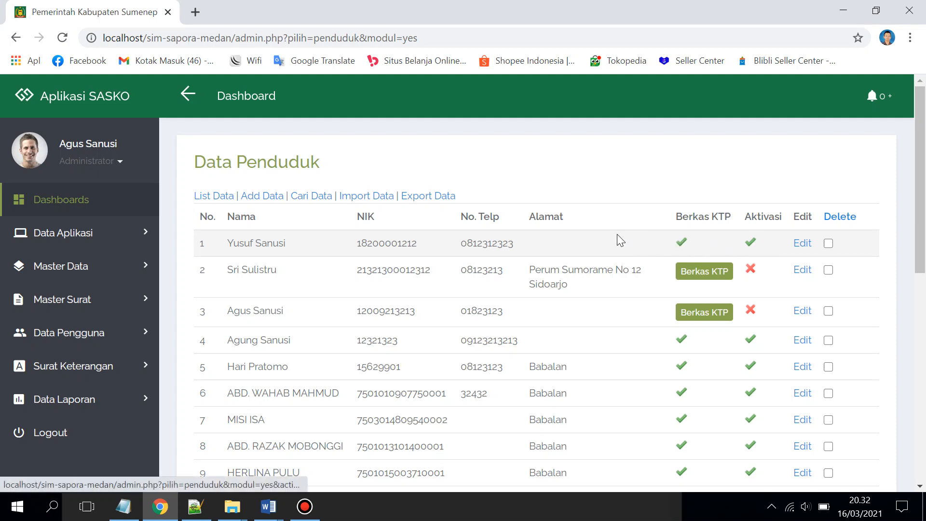
click(57, 436)
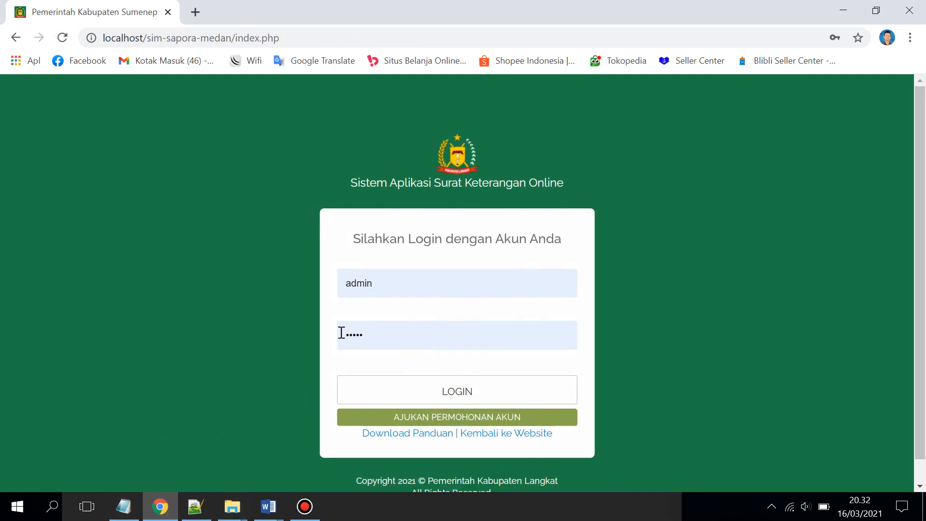
Clear the prefilled admin username and password from the login form
click(120, 513)
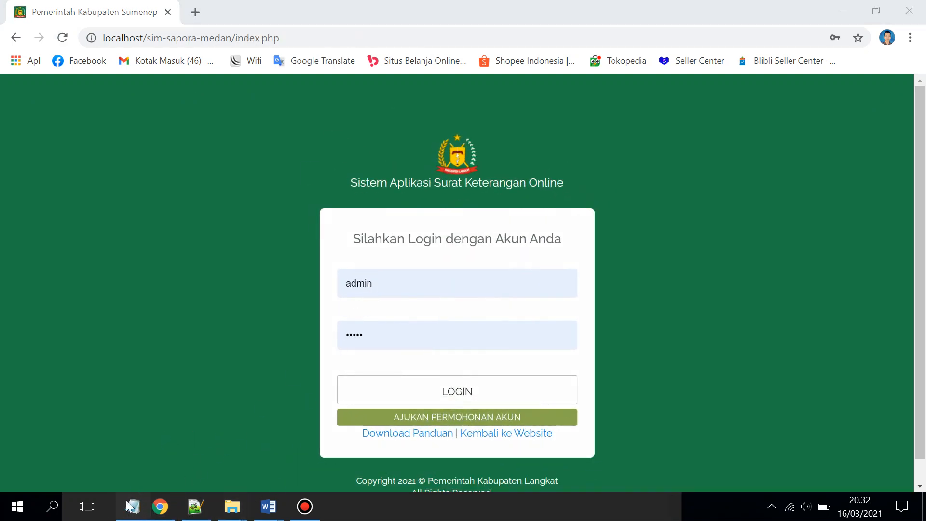
drag(471, 275, 335, 294)
key(BackSpace)
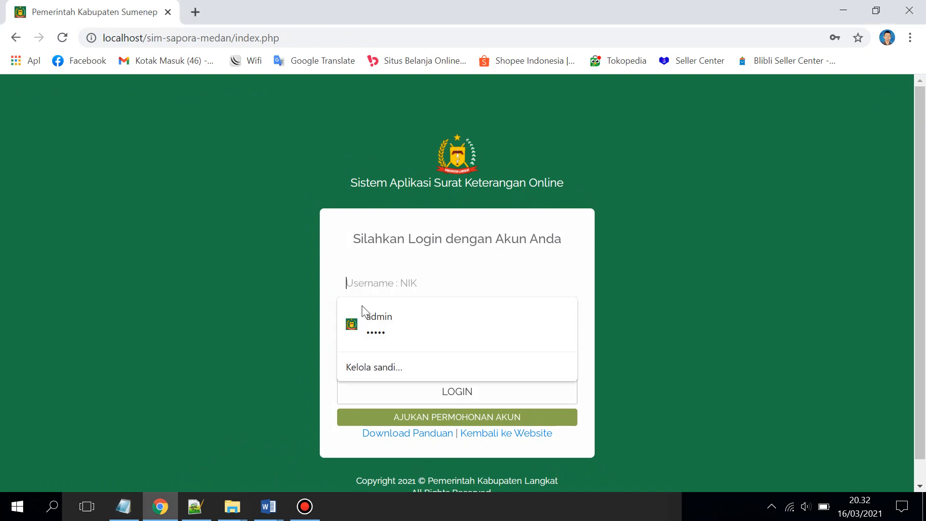
click(315, 314)
drag(381, 335, 343, 333)
key(BackSpace)
click(281, 377)
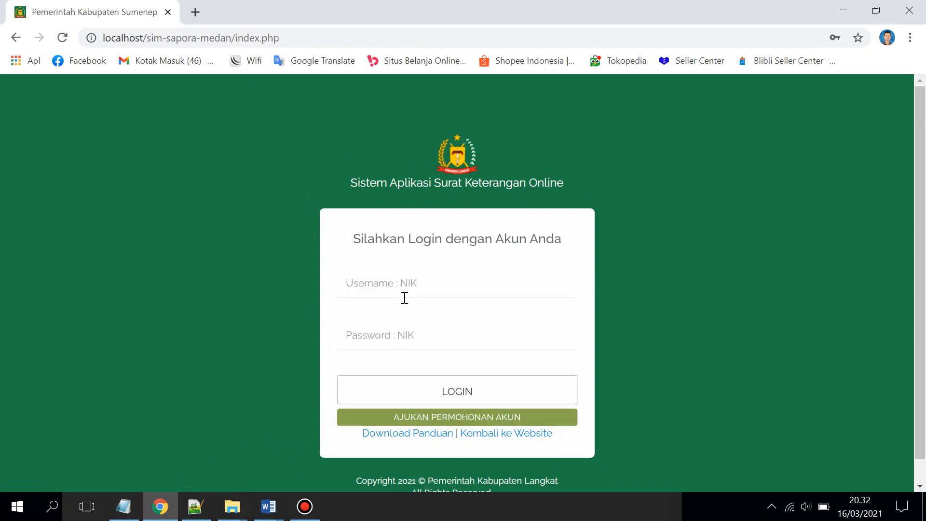
Sign in with the resident's NIK from the Notepad note, choosing 'Jangan pernah' for saving the password
click(123, 505)
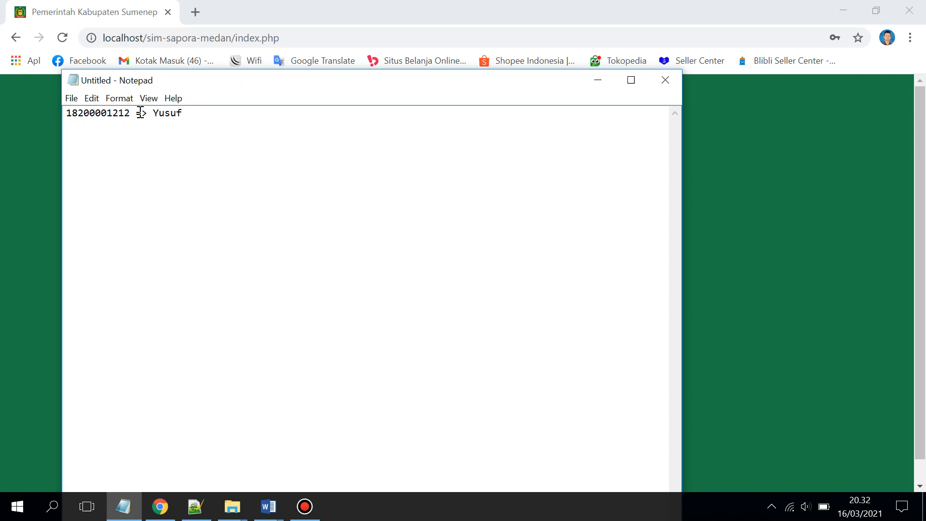
drag(131, 113, 66, 114)
key(ctrl+c)
click(38, 158)
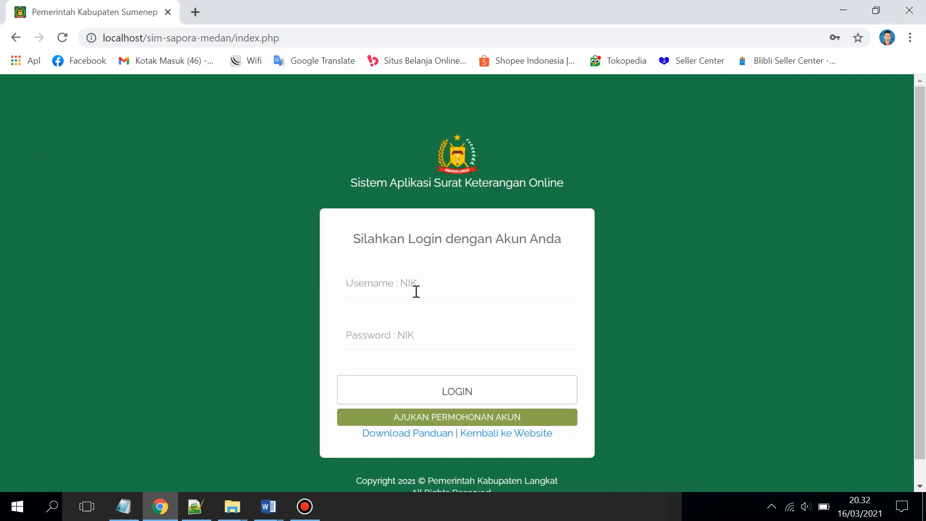
click(413, 291)
key(ctrl+v)
click(396, 340)
key(ctrl+v)
click(438, 394)
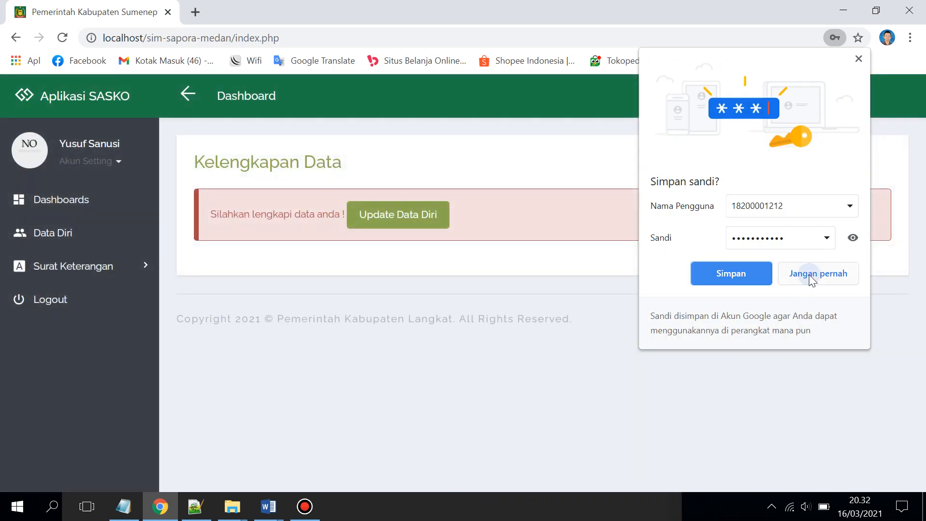
click(810, 273)
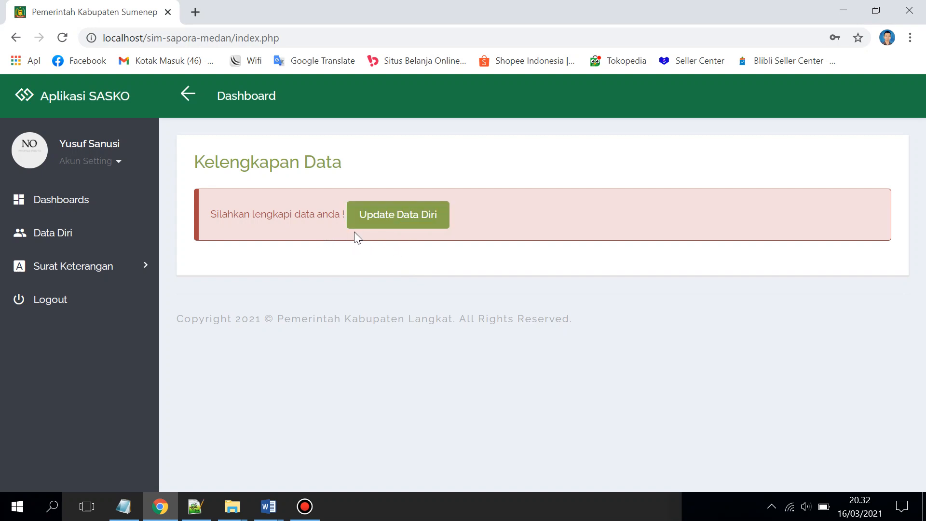
Check the Ijin Bepergian letter page, then go to Update Data Diri for personal data
click(400, 217)
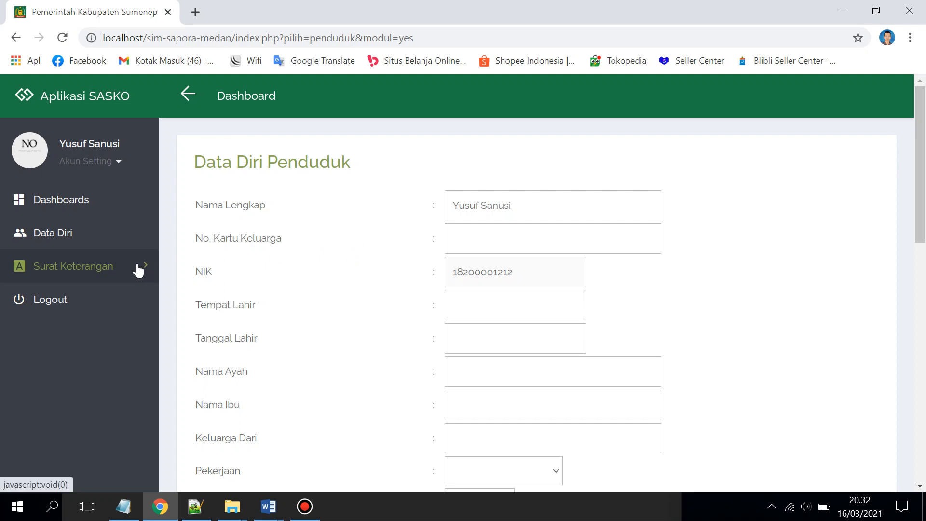
click(139, 268)
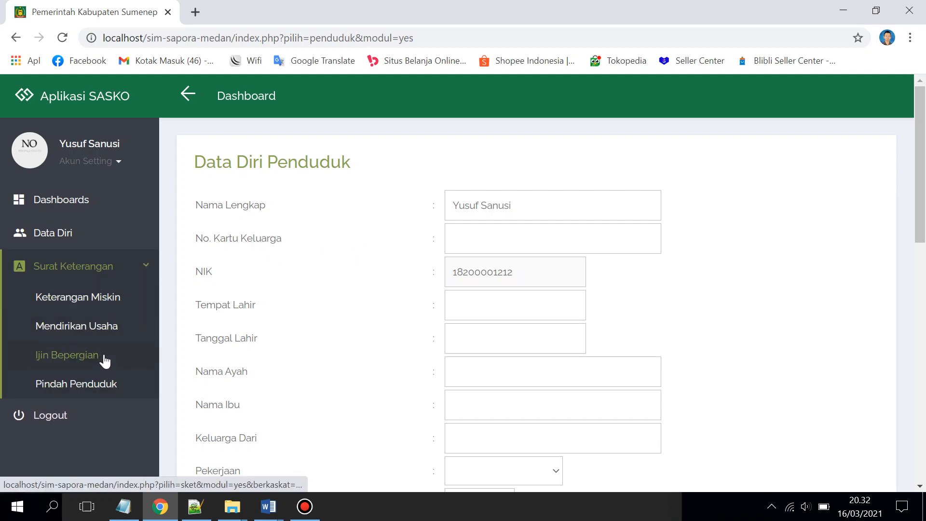
click(103, 327)
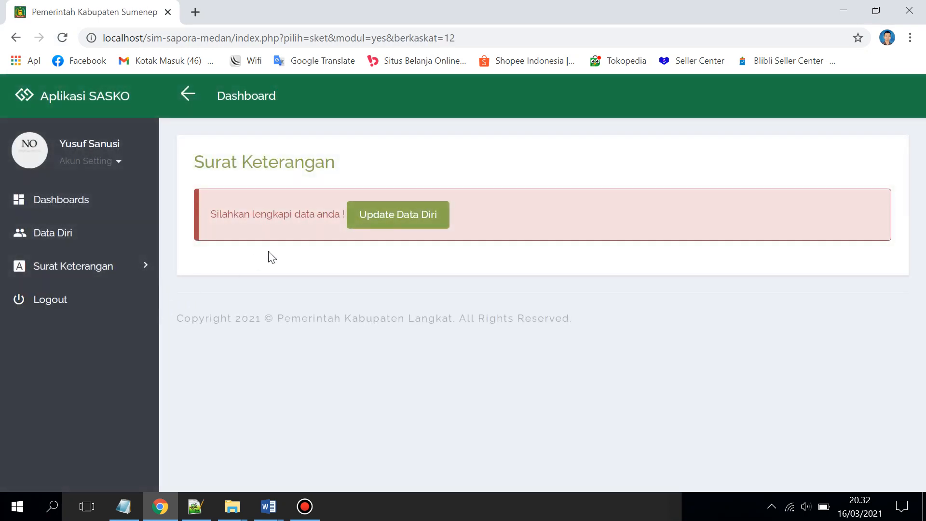
click(377, 216)
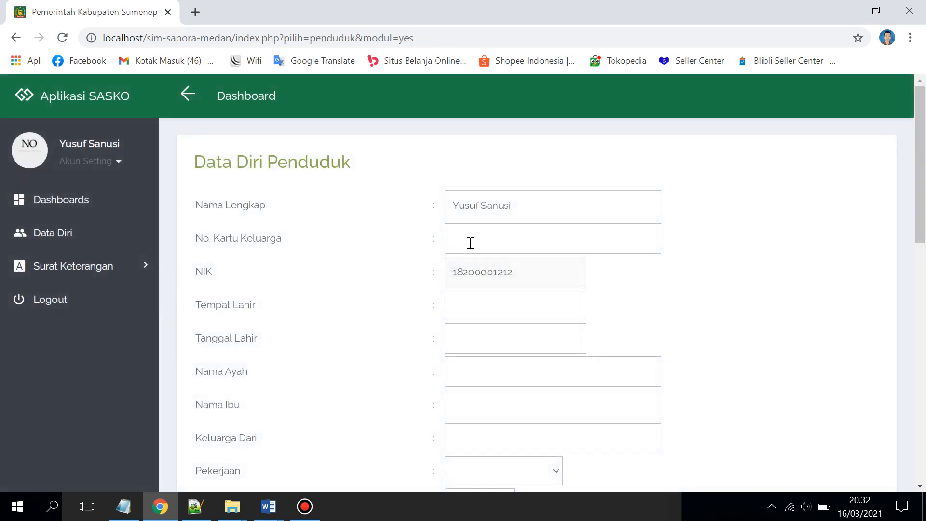
Enter the family card number, place of birth and a 2 March birth date with corrected year
click(471, 241)
text(12)
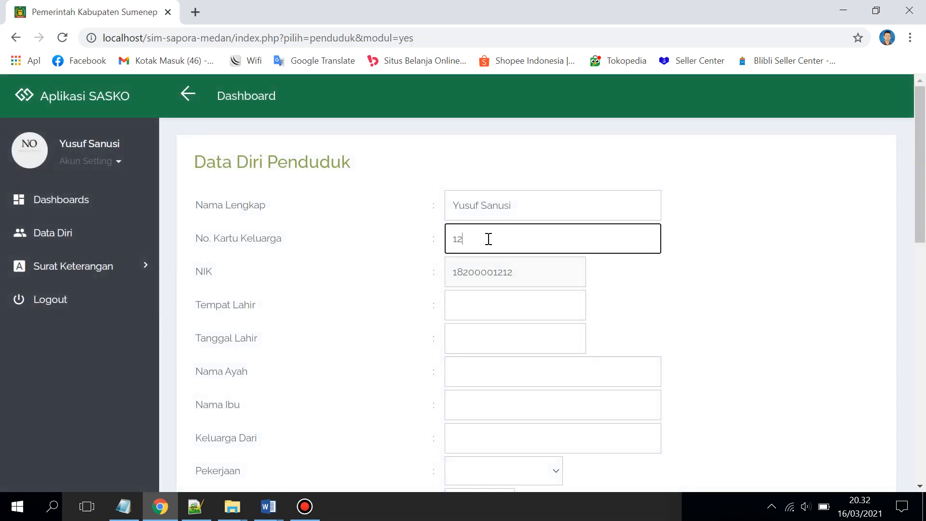
text(3801230213123)
click(468, 312)
scroll(513, 273, down, 1)
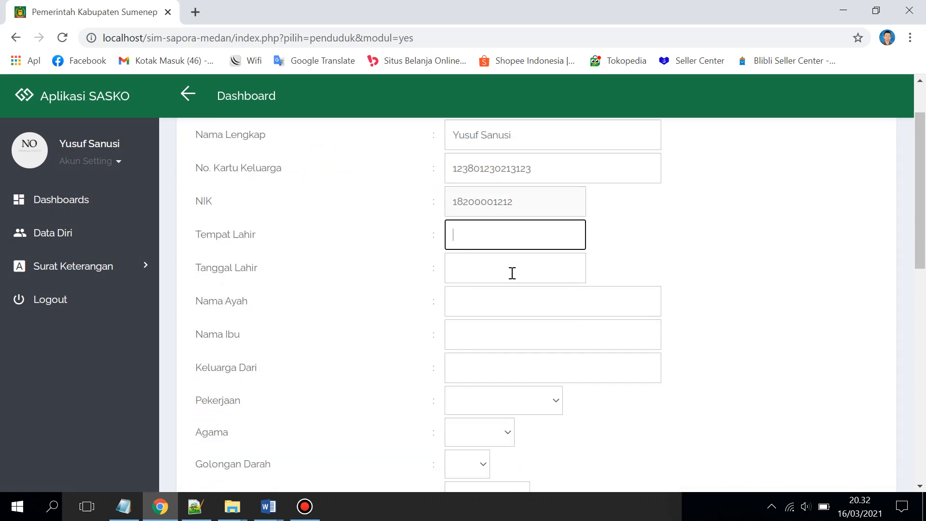
text(Sidoarjo)
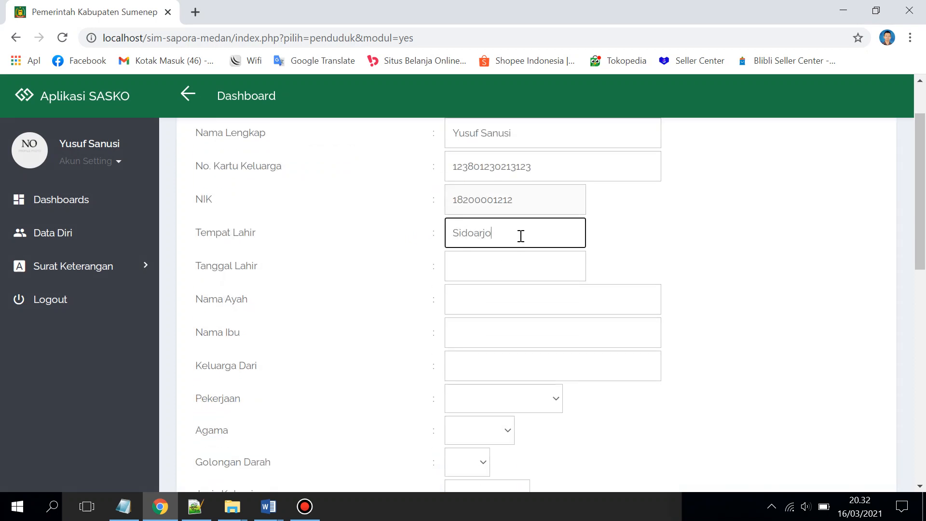
double_click(516, 241)
click(512, 274)
click(499, 338)
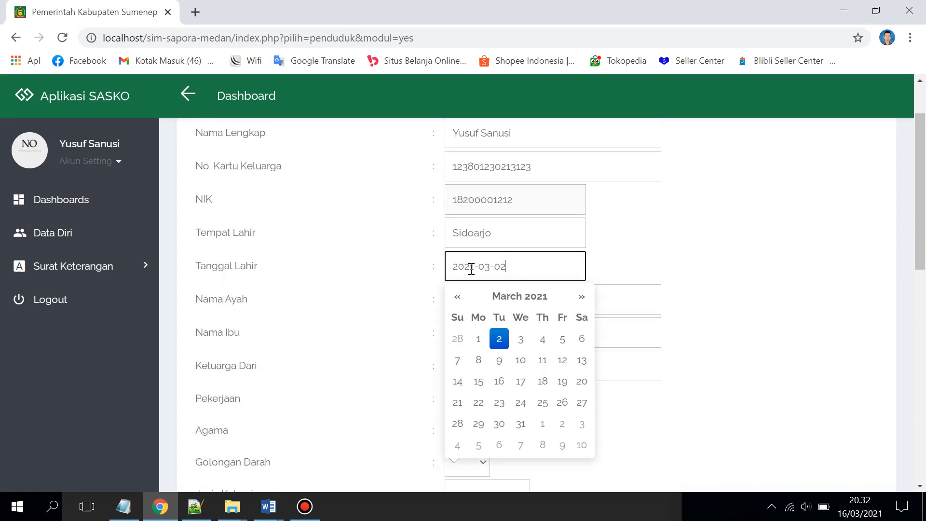
drag(474, 266, 467, 266)
text(00)
click(616, 265)
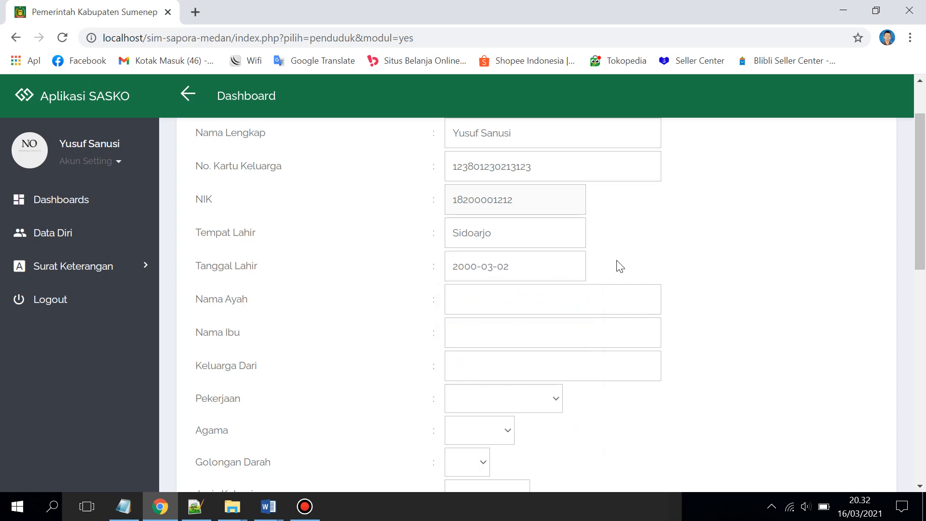
Fill in the father's name and the Keluarga Dari name
scroll(537, 248, down, 1)
click(532, 232)
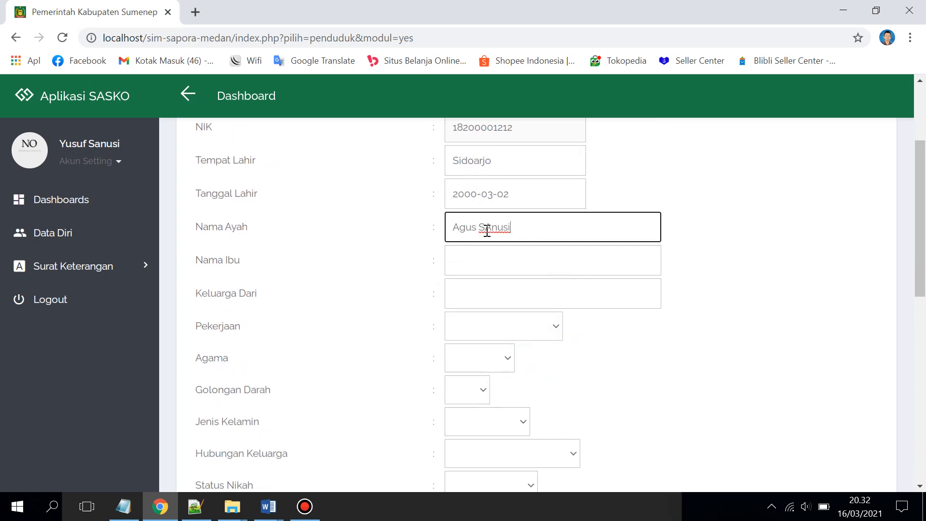
drag(484, 227, 491, 227)
text(a)
click(477, 262)
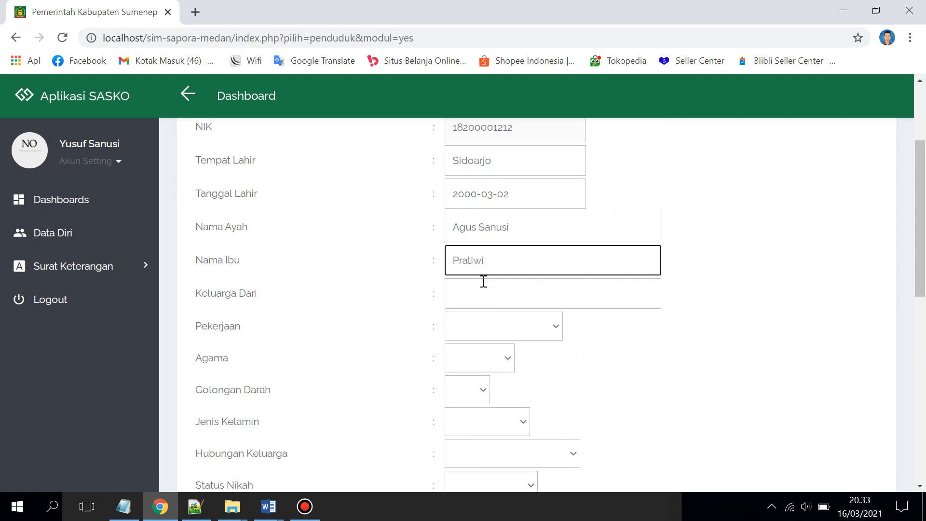
click(482, 282)
text(Ag)
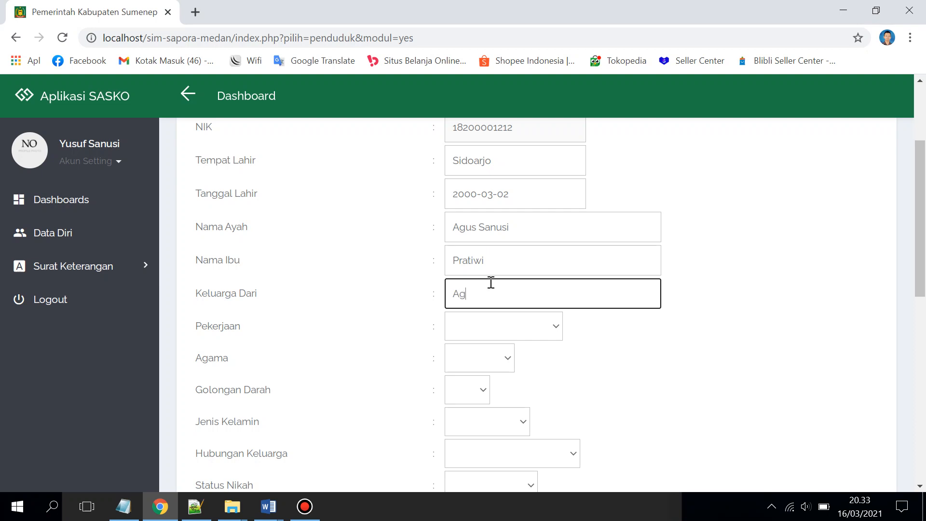
text(us)
Set occupation PNS, religion Islam, blood type A, gender Laki-laki and family relationship Anak
click(501, 328)
scroll(512, 327, down, 1)
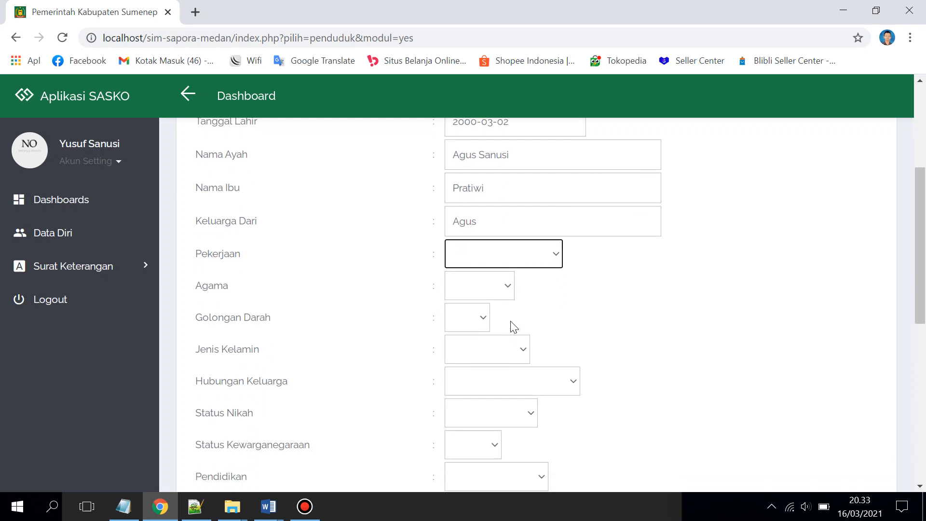
click(530, 264)
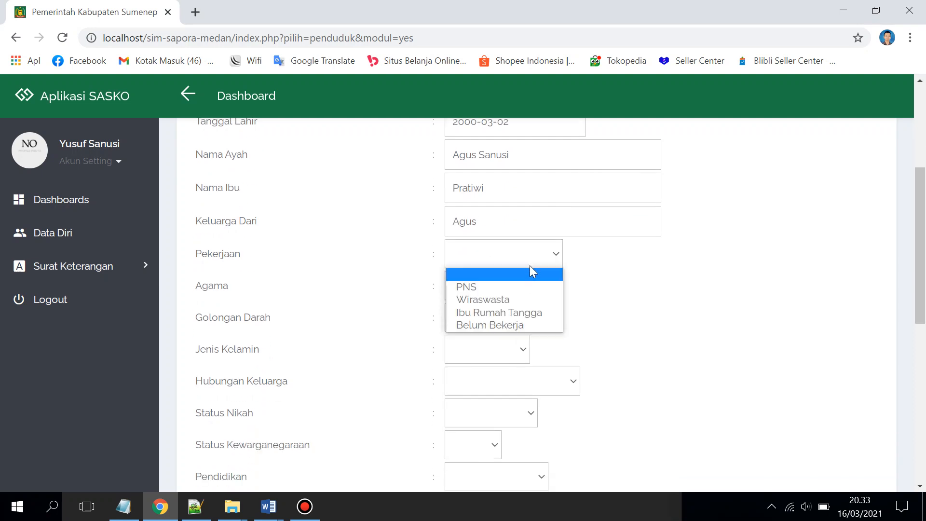
click(516, 287)
click(513, 295)
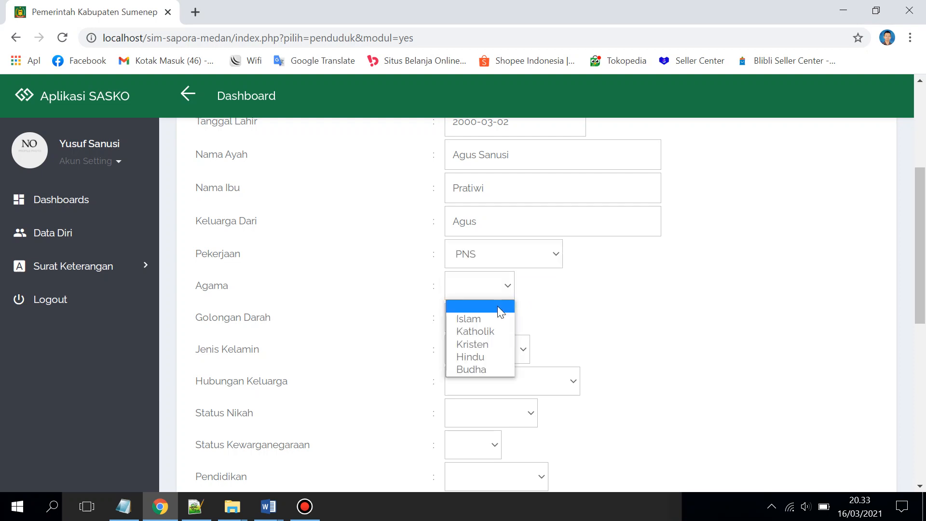
click(490, 318)
click(470, 324)
click(469, 350)
click(476, 351)
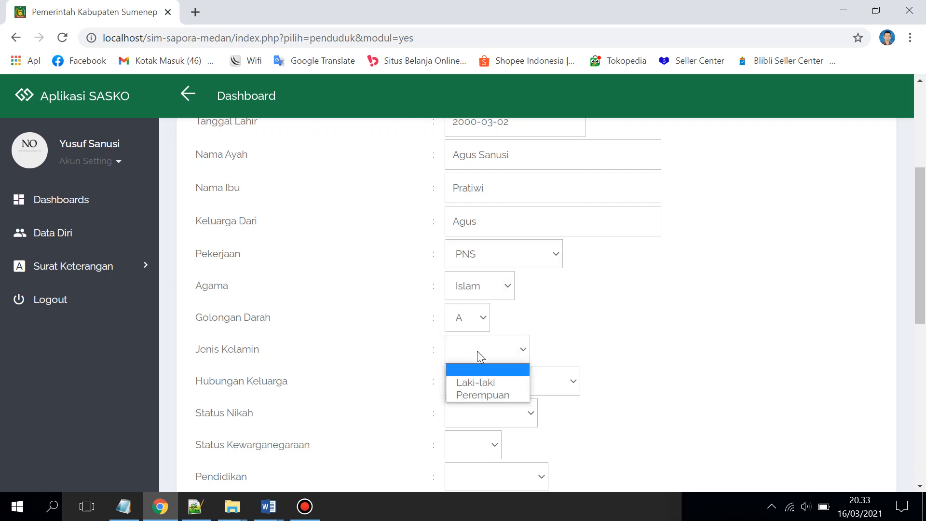
click(481, 383)
click(519, 391)
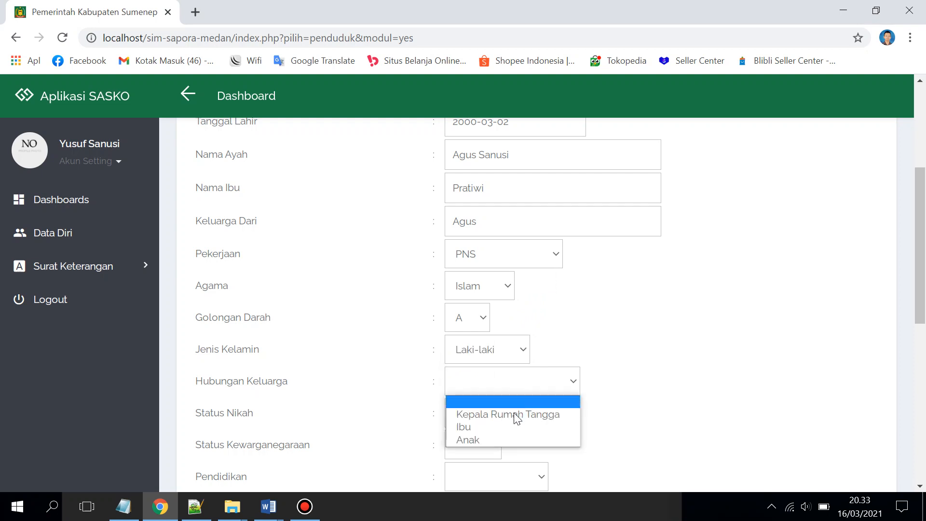
click(503, 436)
Set marital status Belum Kawin, citizenship WNI and education S1
scroll(504, 434, down, 1)
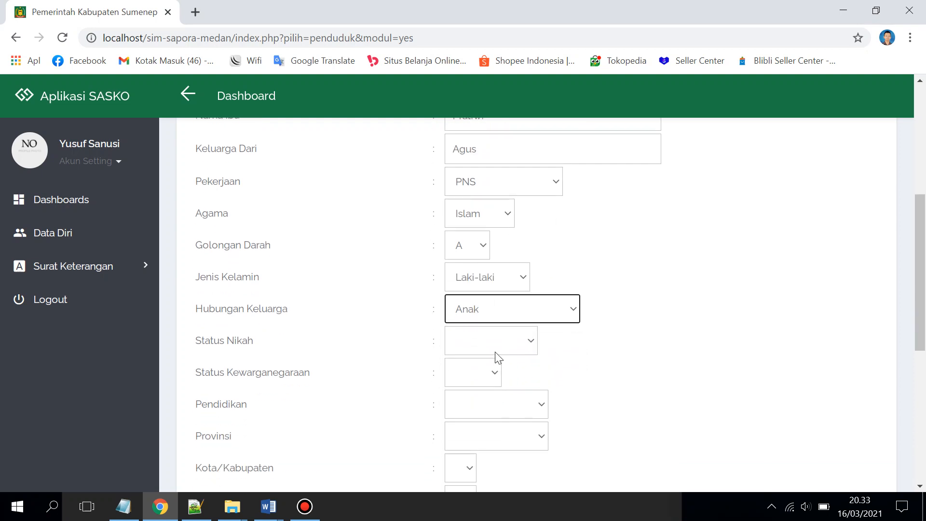
click(494, 351)
click(492, 375)
click(488, 399)
click(490, 383)
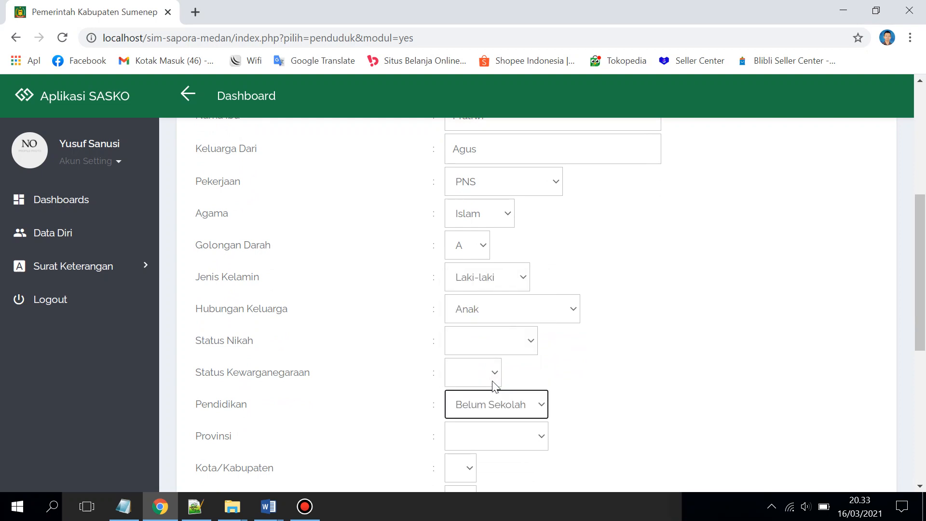
click(517, 351)
click(490, 387)
click(484, 380)
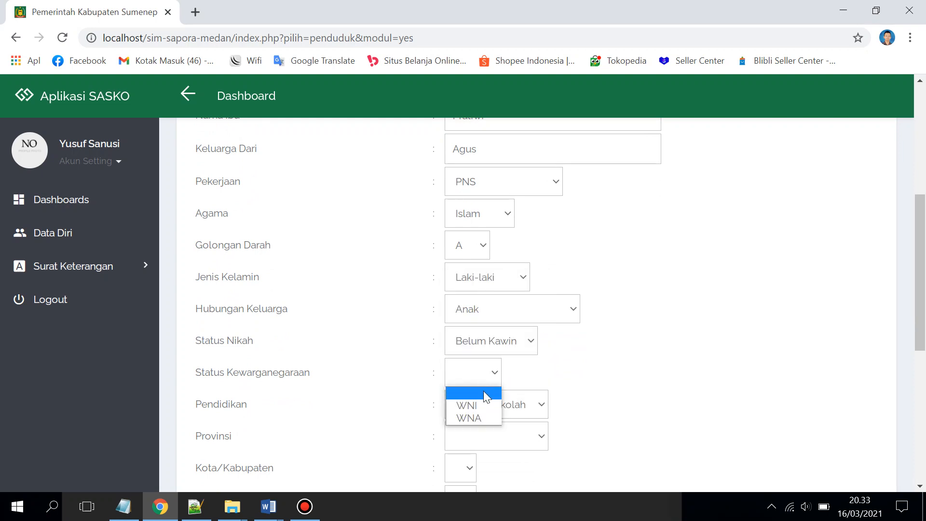
click(479, 402)
scroll(520, 376, down, 3)
click(505, 263)
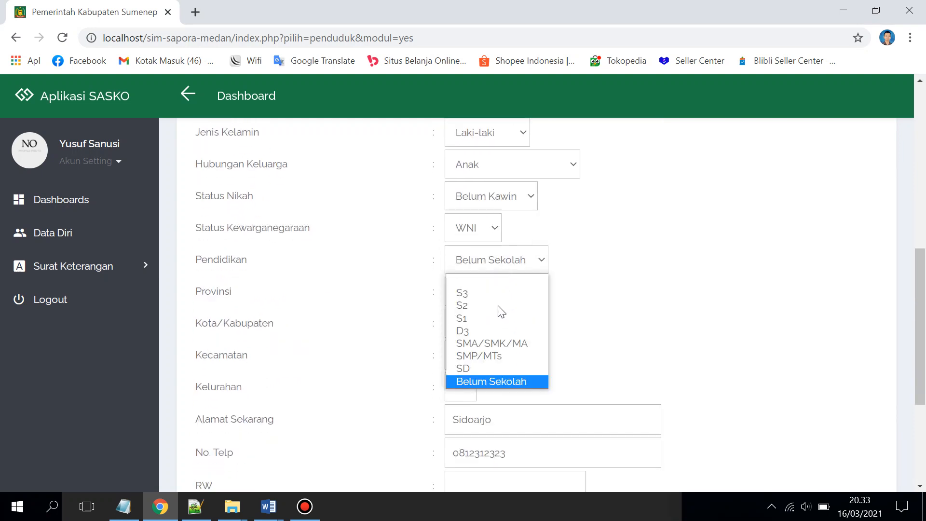
click(497, 306)
click(497, 272)
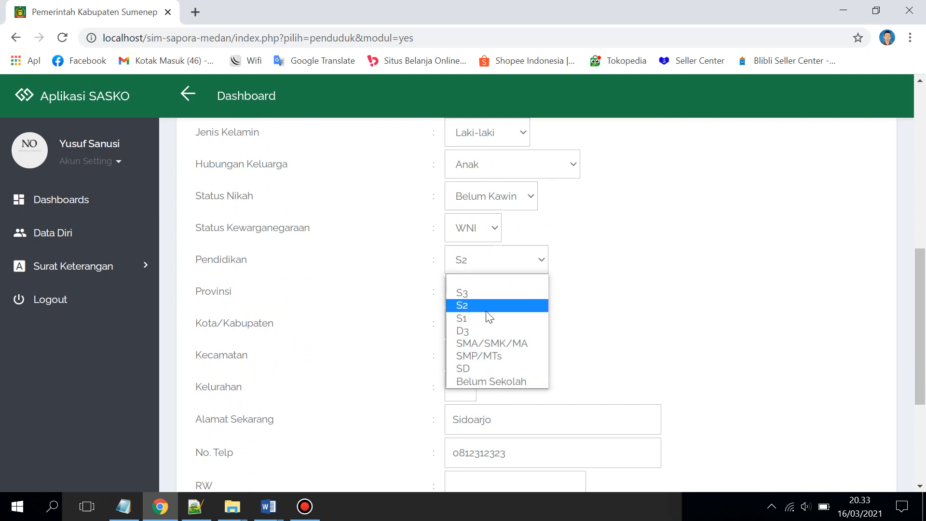
click(497, 288)
Choose Sumatera Utara province, Kabupaten Langkat, Babalan sub-district and Desa B village
click(488, 298)
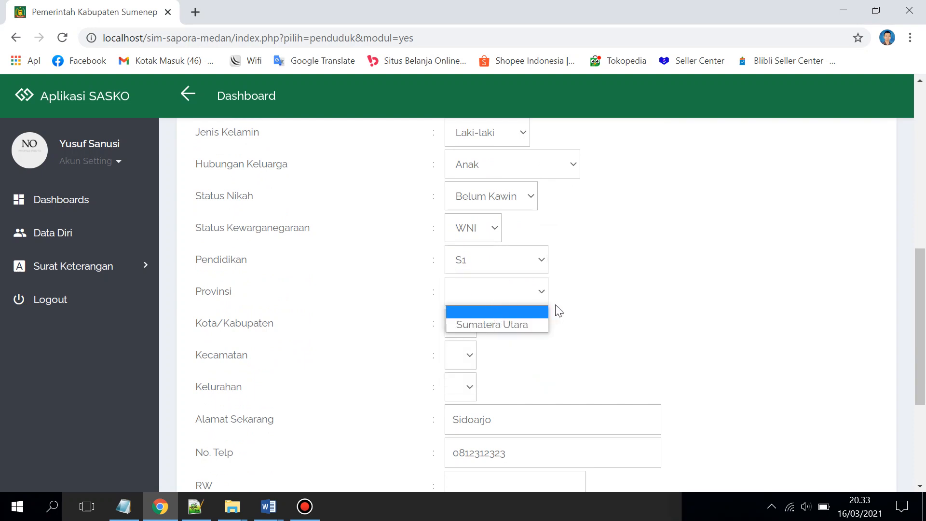
click(557, 310)
click(496, 290)
click(491, 324)
click(507, 326)
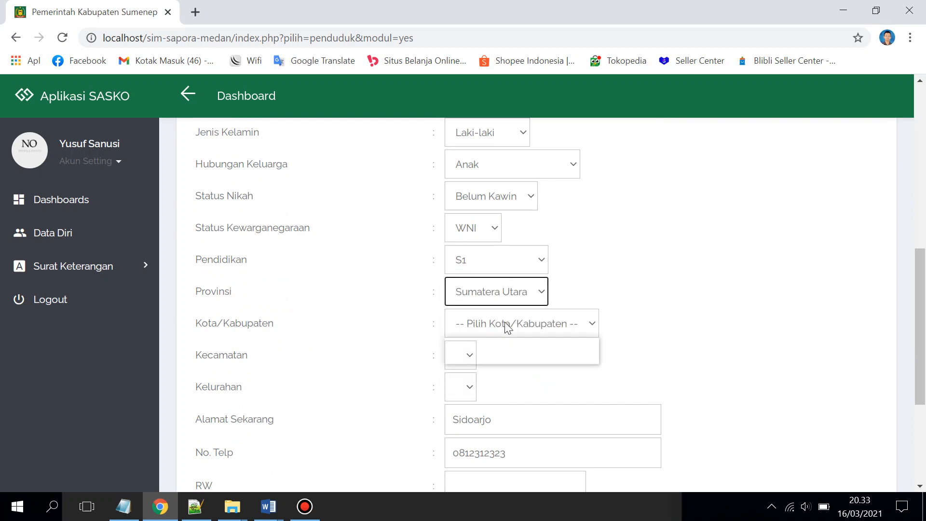
click(520, 353)
click(518, 362)
scroll(524, 322, down, 1)
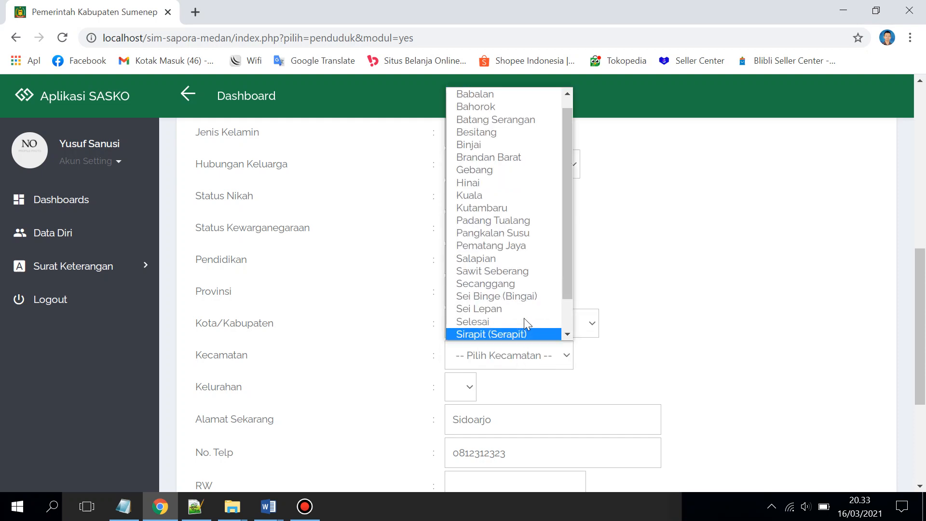
click(514, 94)
click(505, 395)
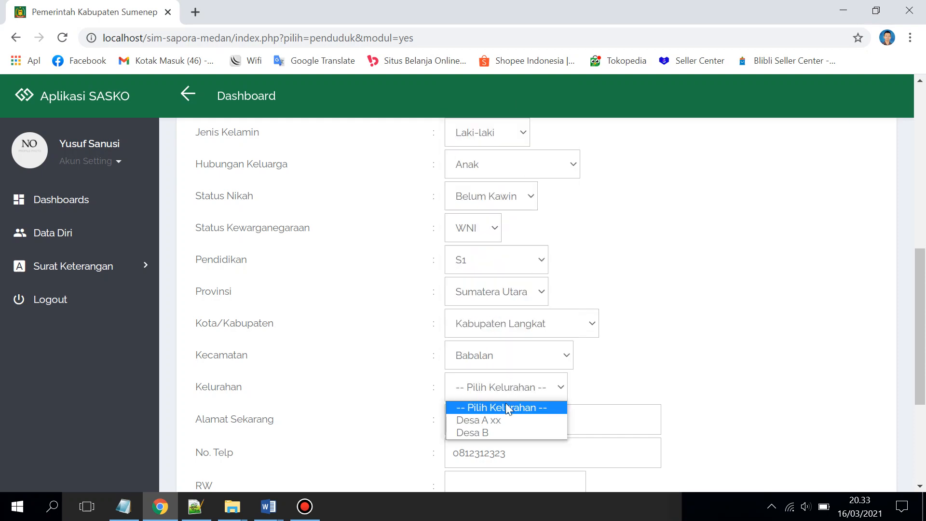
click(501, 431)
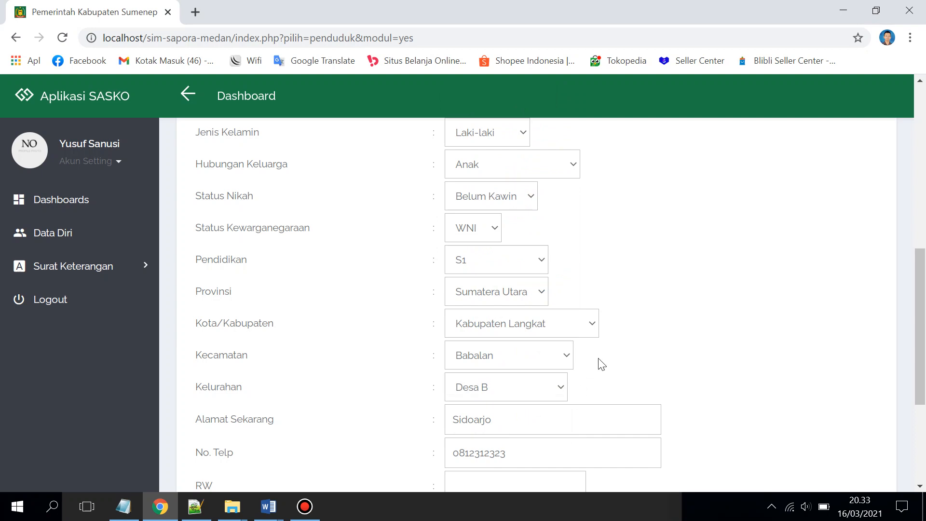
Enter RW 12 and RT 11, paste the original address, and save with Edit
scroll(602, 364, down, 3)
click(476, 355)
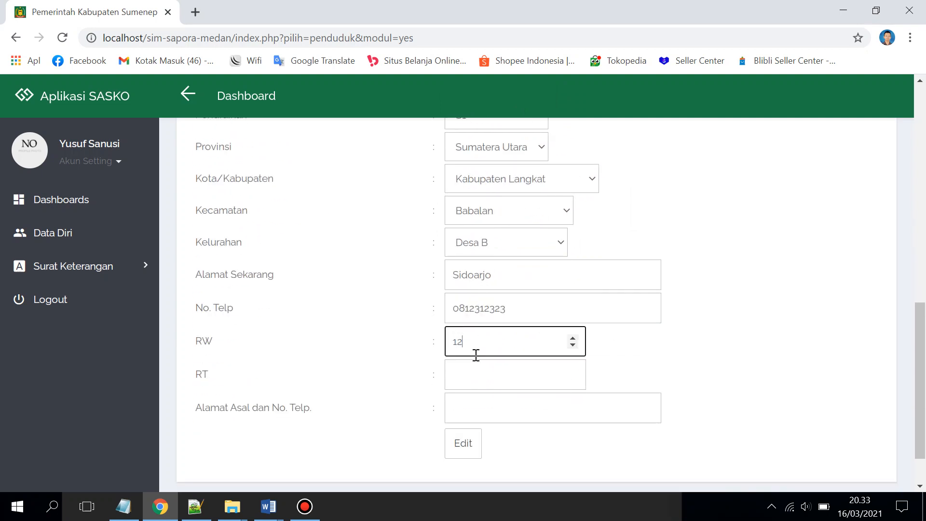
click(480, 372)
text(11)
click(483, 398)
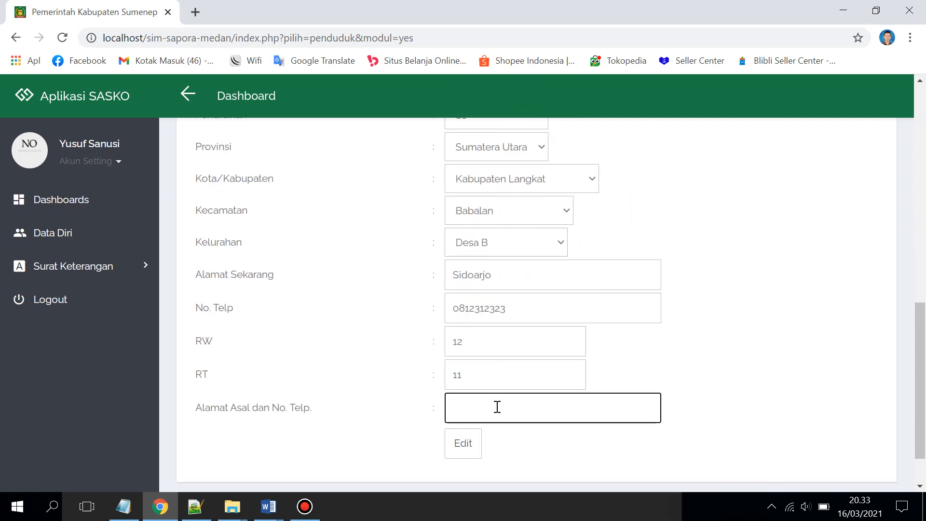
text(Sidoarjo)
click(477, 437)
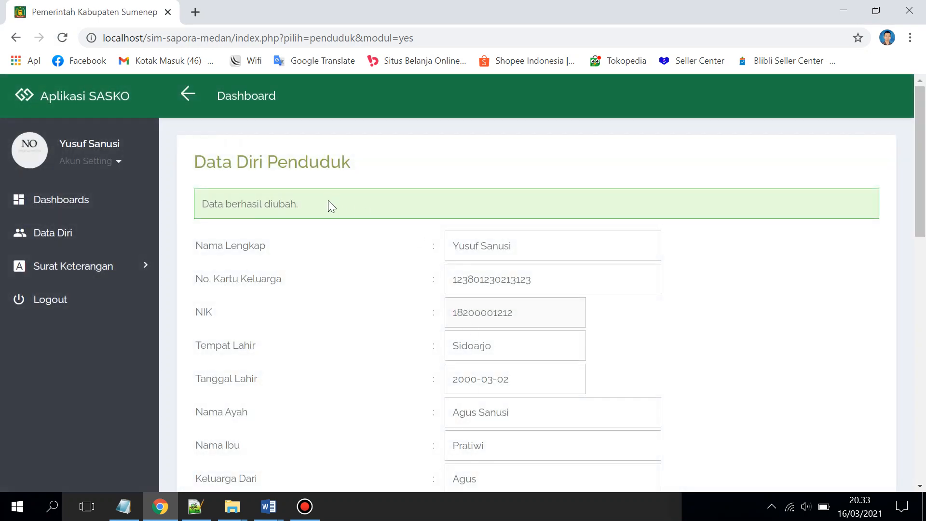
Start a new Mendirikan Usaha request and select the NAMA, TUJUANSURAT and other field labels
click(127, 278)
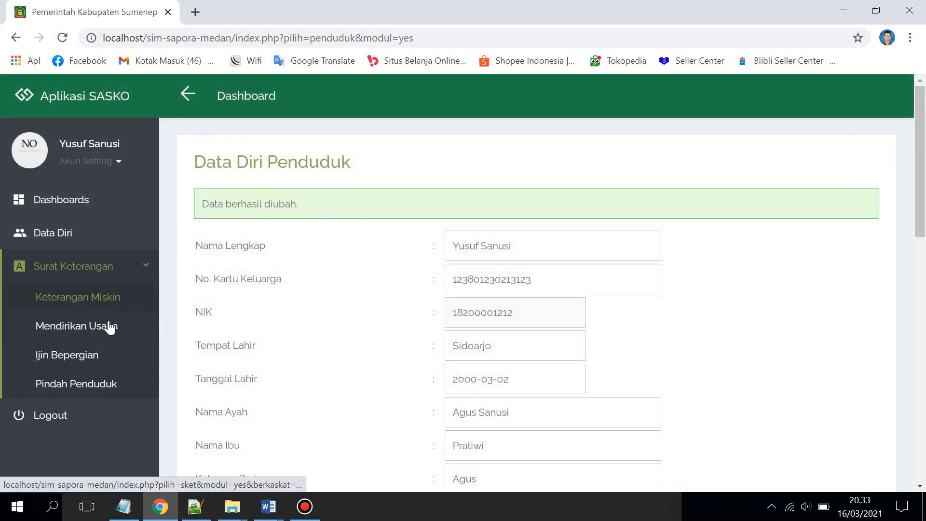
click(103, 327)
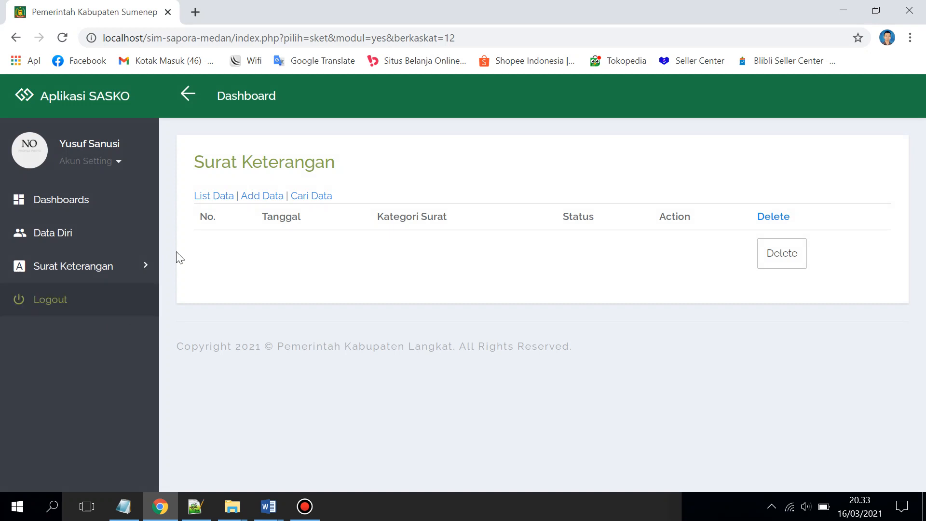
click(266, 197)
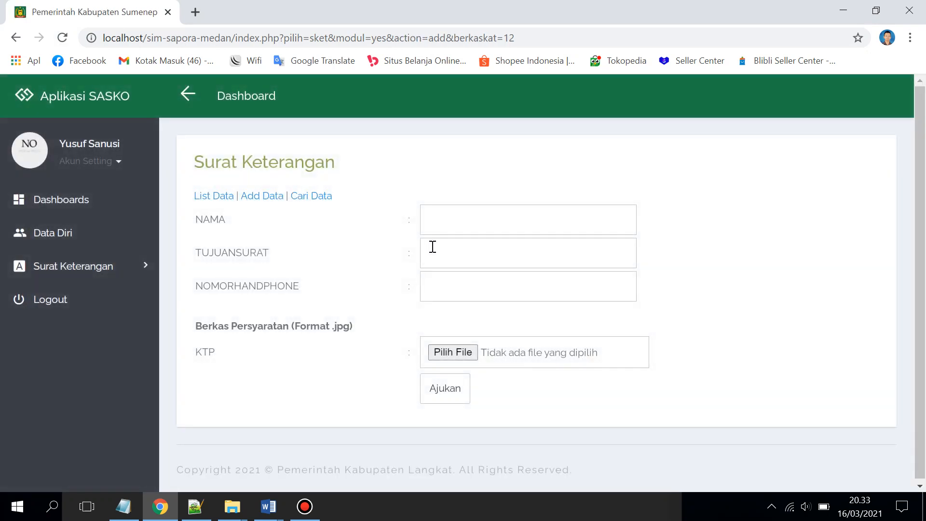
click(451, 228)
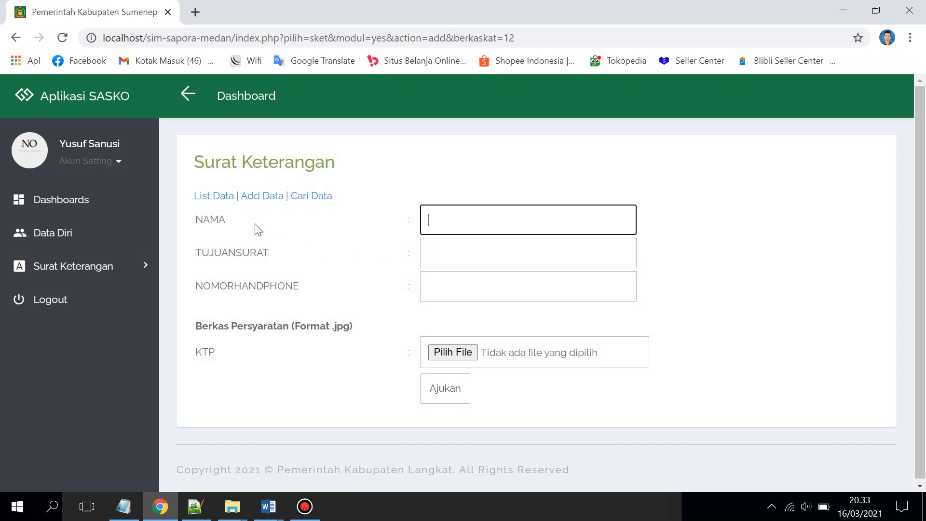
drag(198, 221, 228, 224)
drag(197, 251, 271, 259)
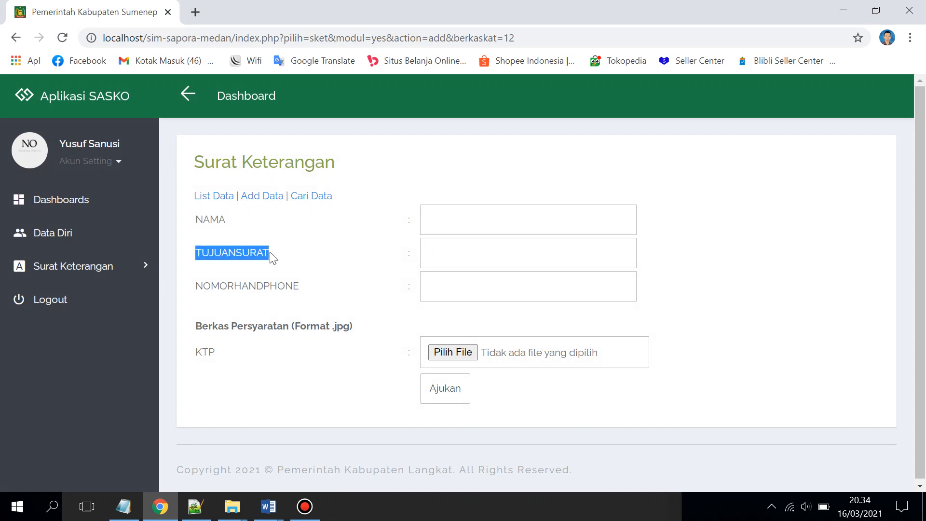
drag(198, 285, 292, 286)
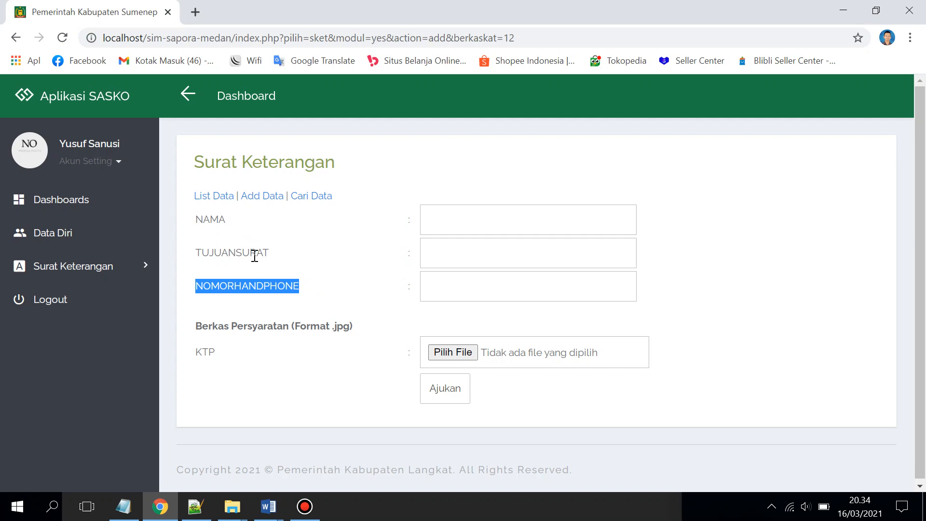
click(269, 508)
In the draft SKU template, add a %%TANGGAL%% placeholder line below %%NOMORHANDPHONE%%
click(197, 444)
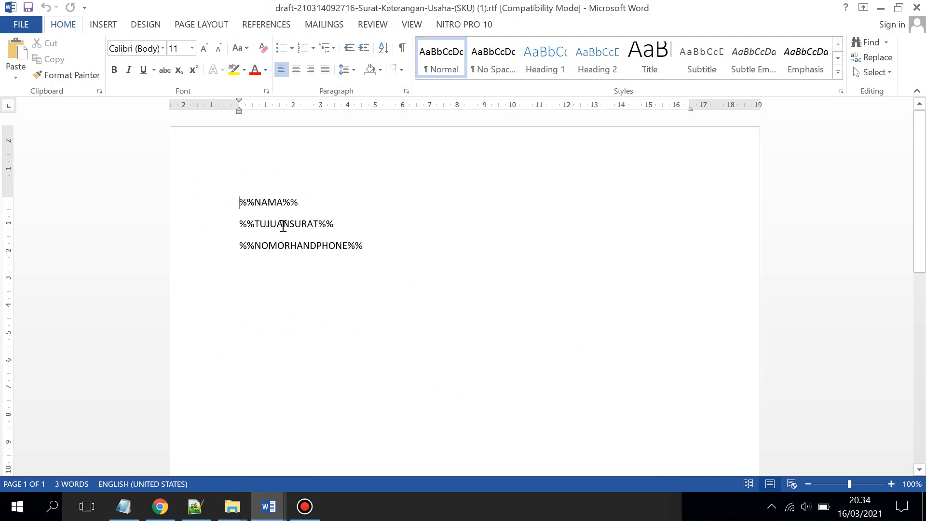
click(881, 7)
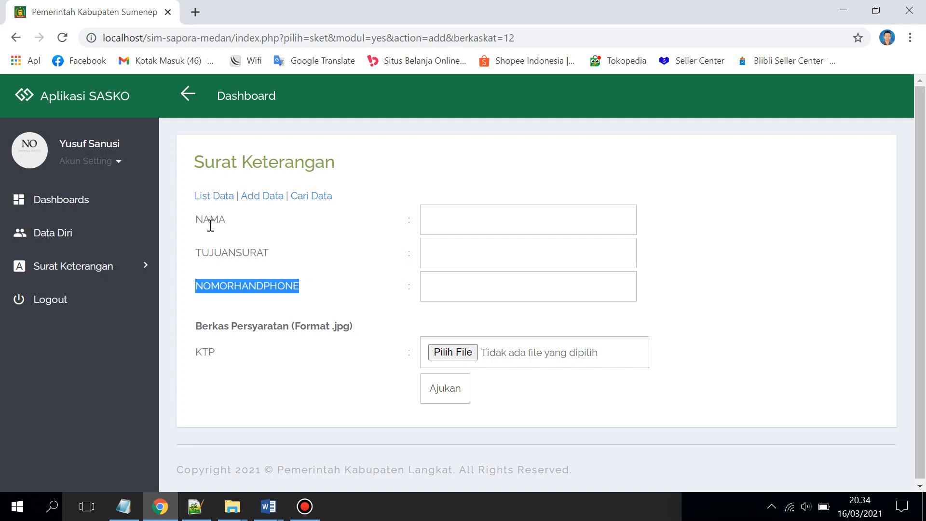
click(268, 506)
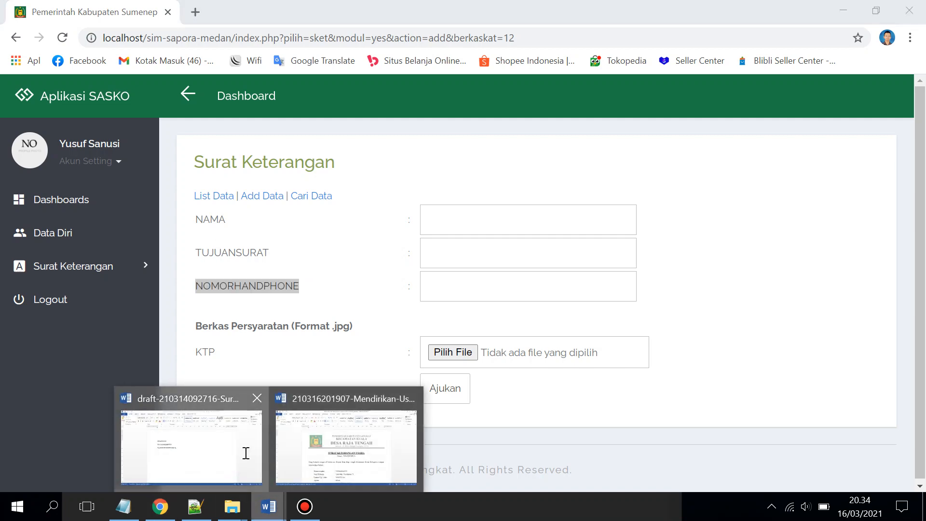
click(244, 451)
drag(372, 246, 244, 247)
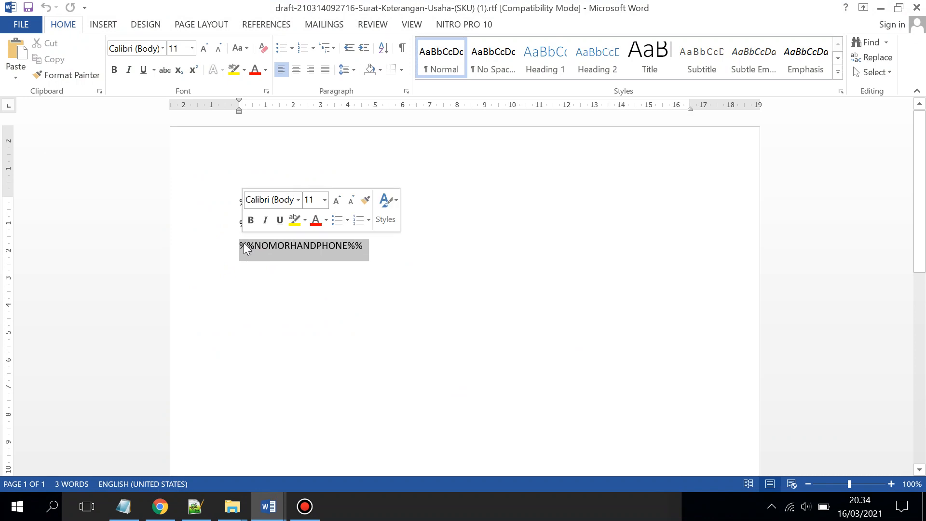
click(375, 246)
key(Return)
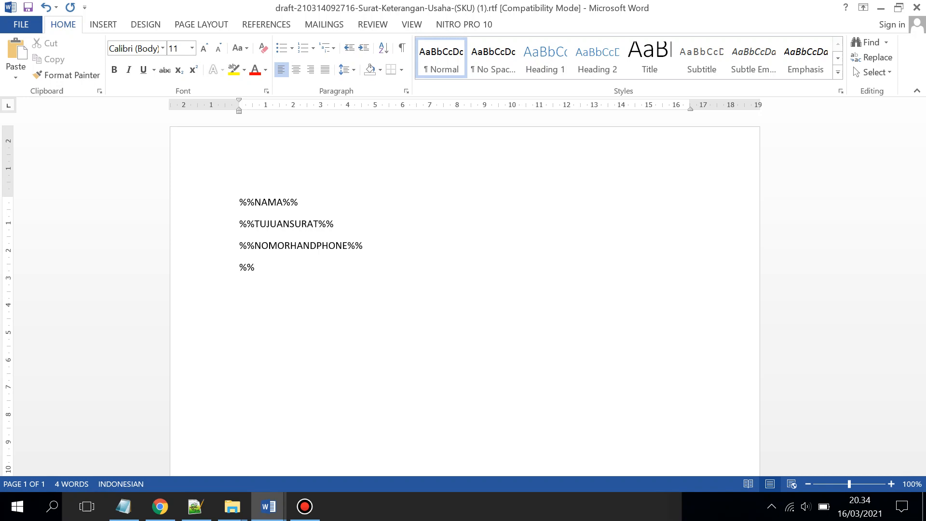
text(NGGAL%%)
Return from Word to the SASKO request form in Chrome
click(160, 506)
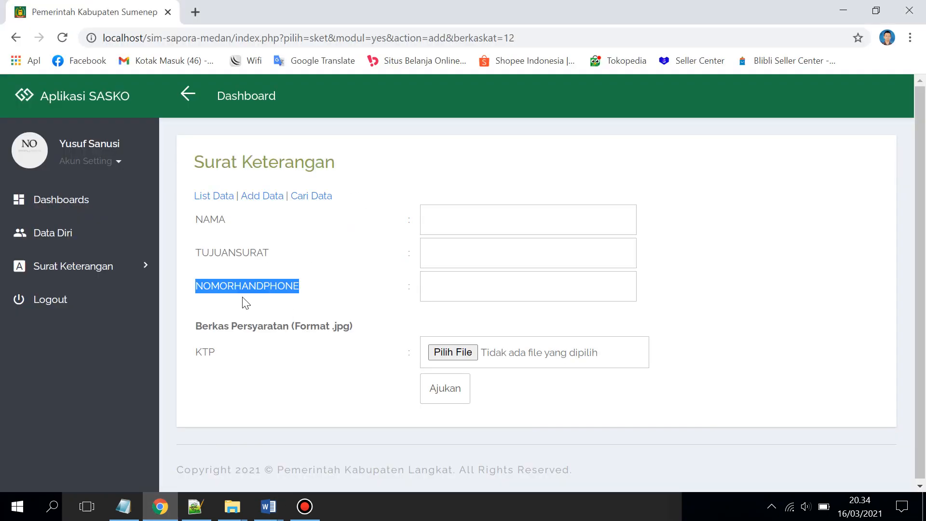
click(268, 506)
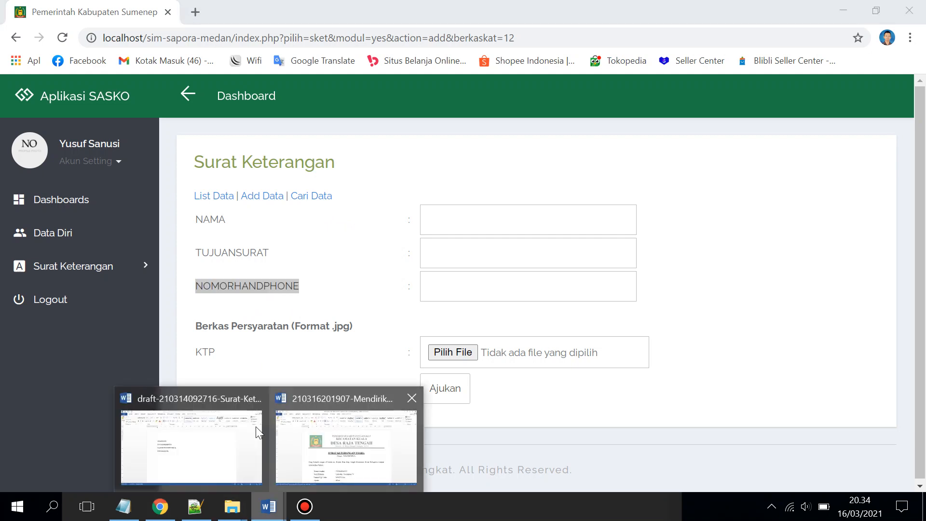
click(256, 427)
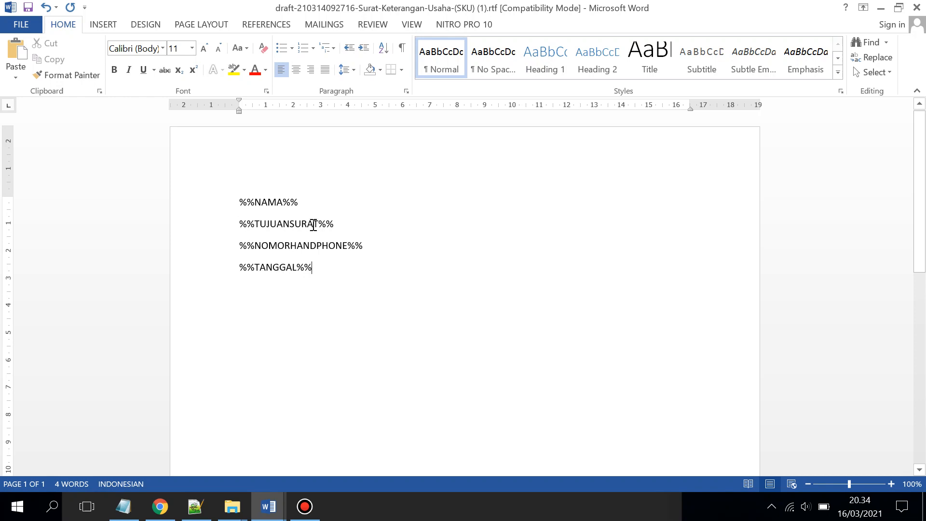
click(160, 506)
click(217, 312)
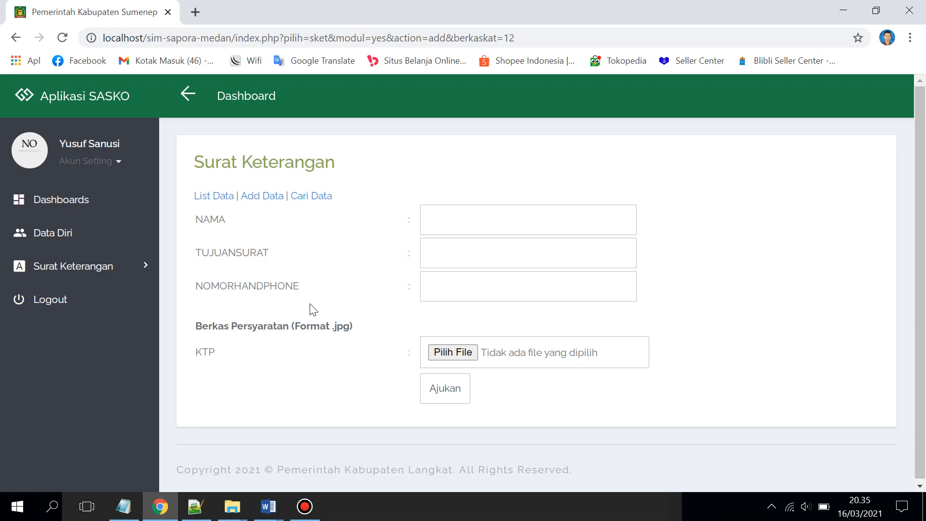
Enter the applicant's name, purpose 'Mendirikan usaha jual beli mobil' and phone number
click(472, 218)
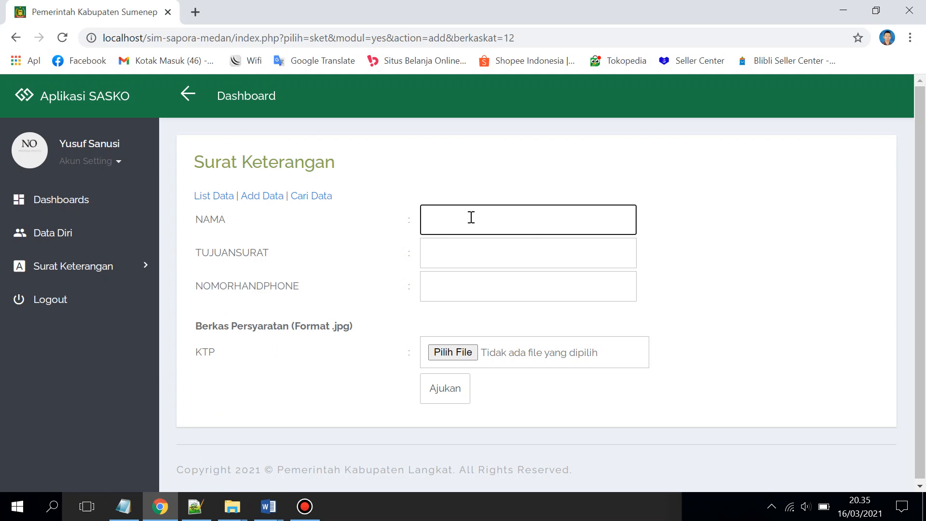
text(Yusuf)
click(469, 248)
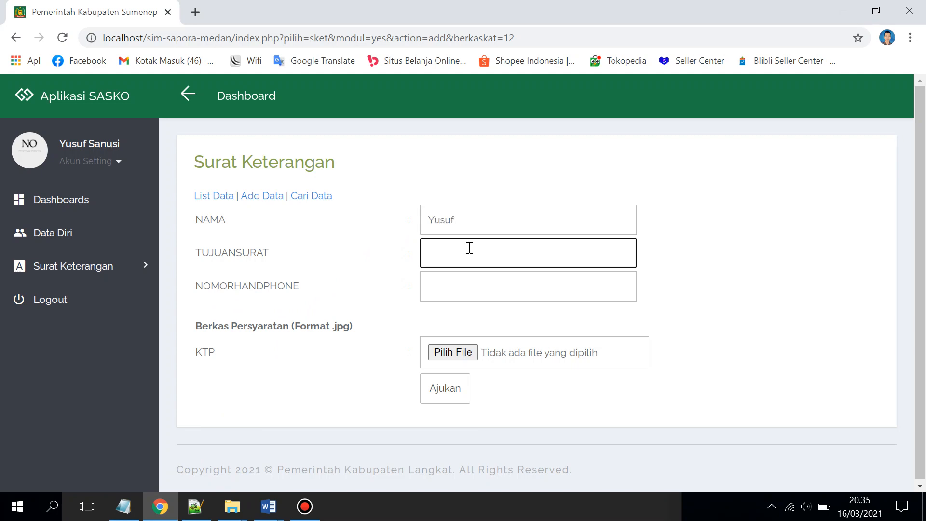
text(Mendirikan usaha jua)
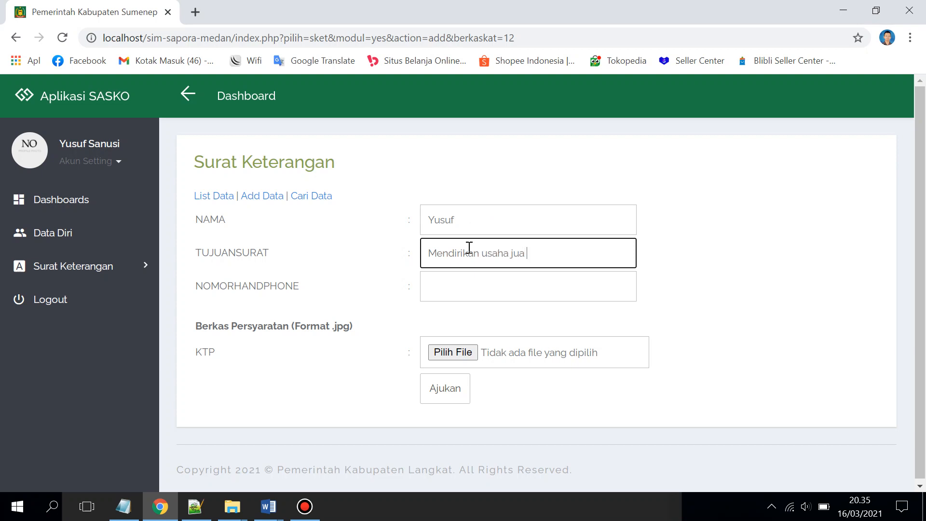
text(l beli mobil)
click(472, 275)
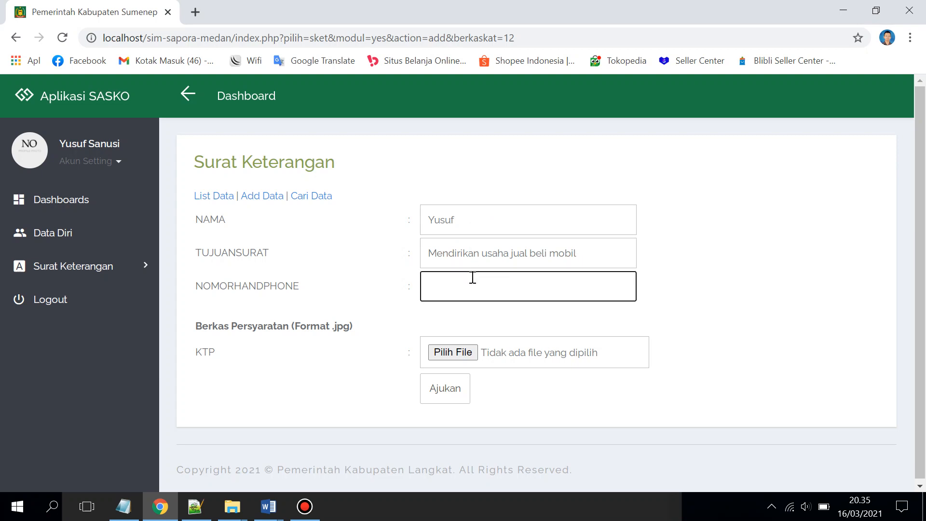
click(219, 351)
Attach Screenshot_23.jpg as the KTP file and submit the request
drag(221, 356, 196, 352)
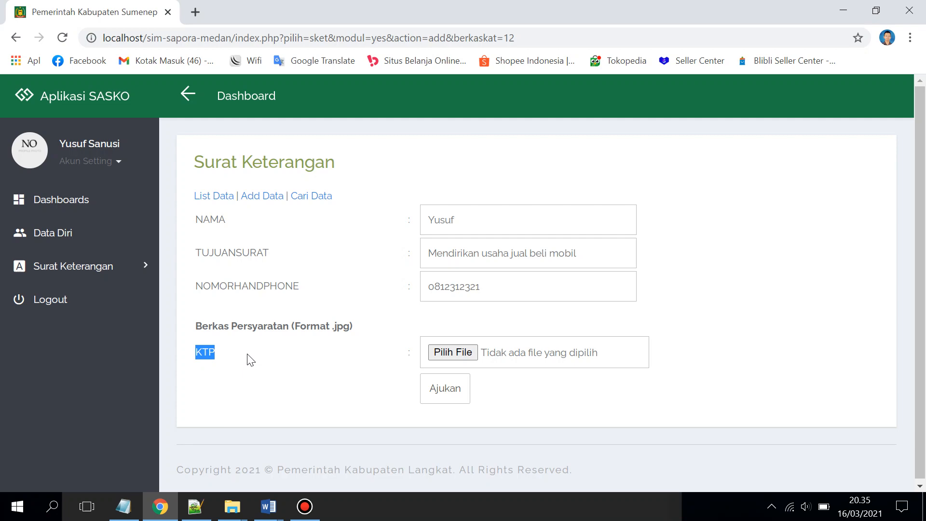
click(423, 352)
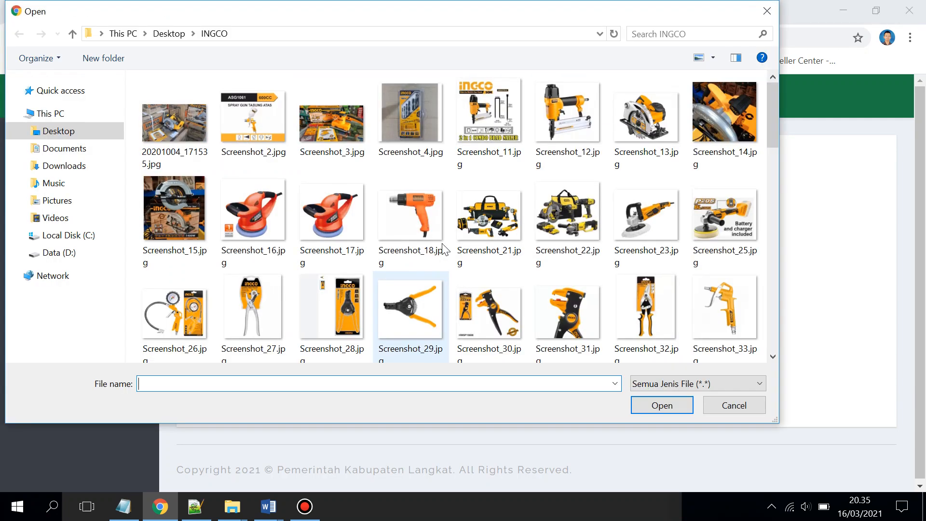
double_click(631, 225)
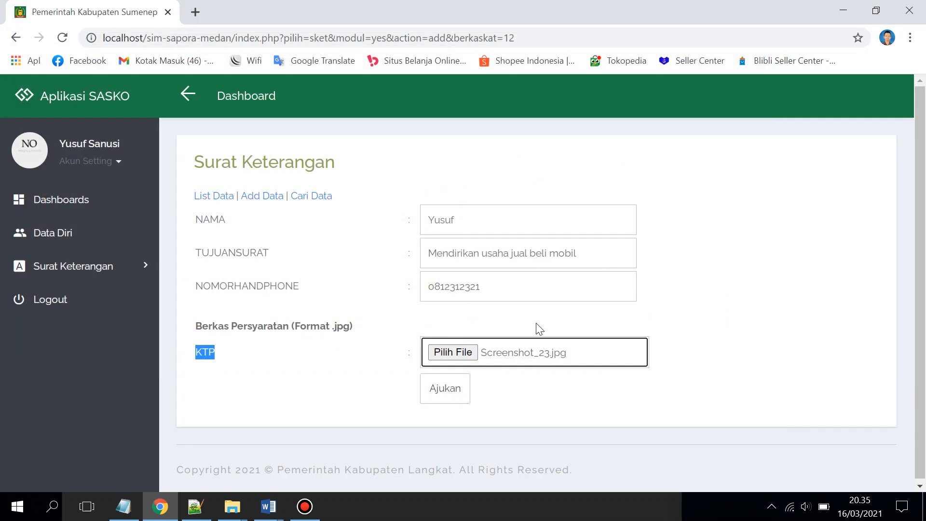
click(449, 389)
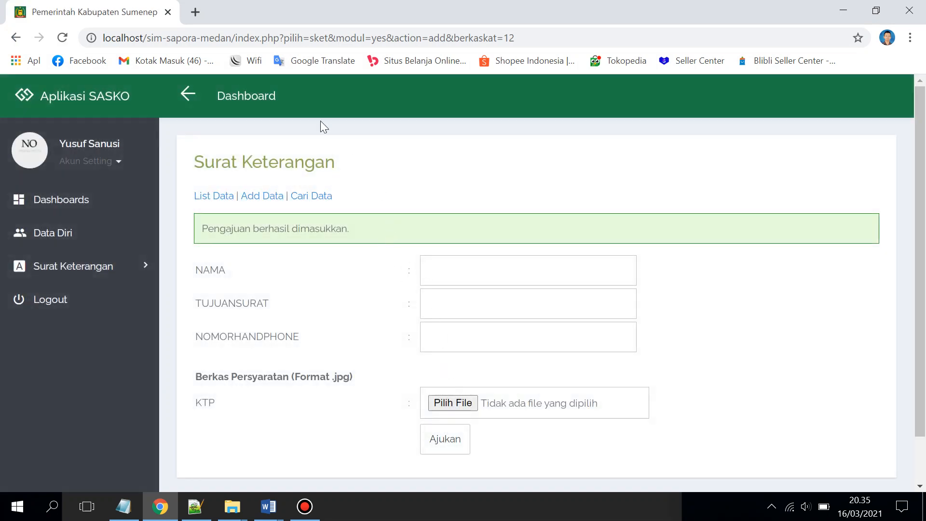
Open List Data to see the 16 Maret 2021 Mendirikan Usaha request with status Pengajuan
click(215, 202)
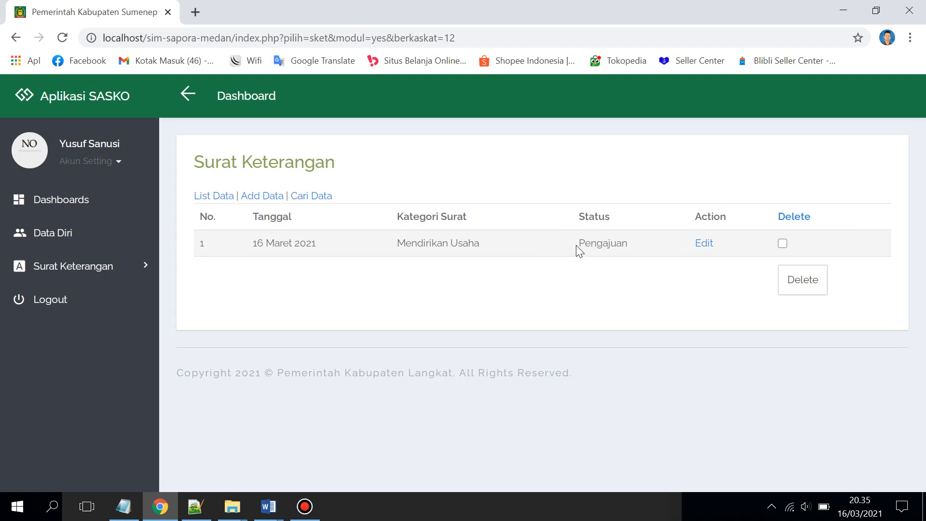
drag(578, 246, 639, 251)
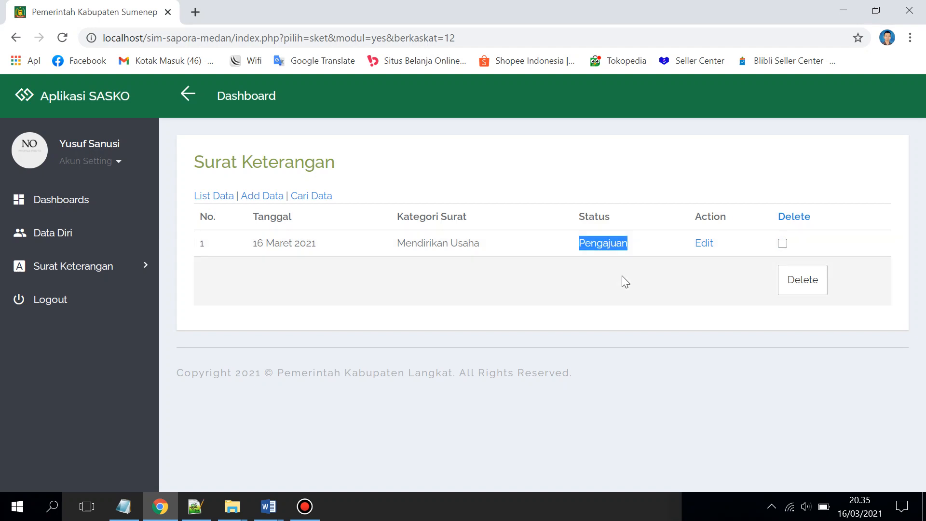
click(612, 274)
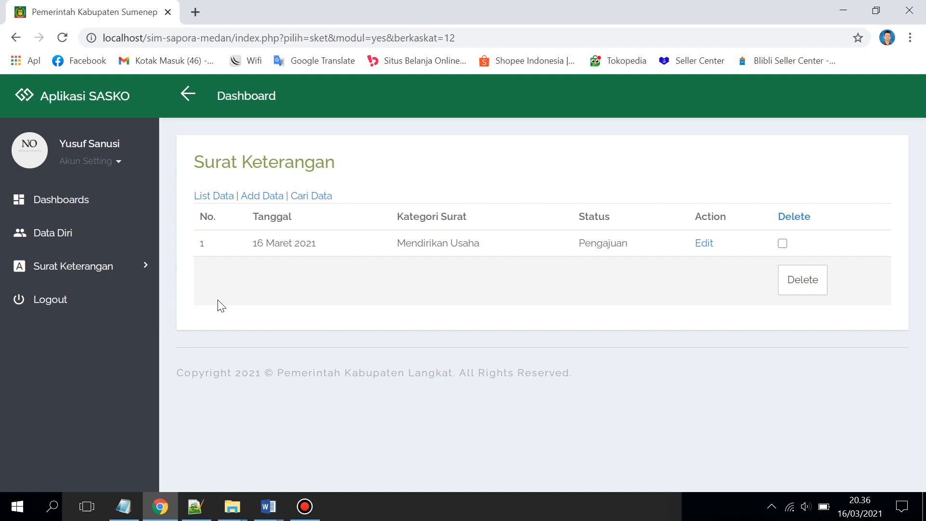
Log out and sign back in as administrator, dismissing Chrome's password-check warning
click(124, 307)
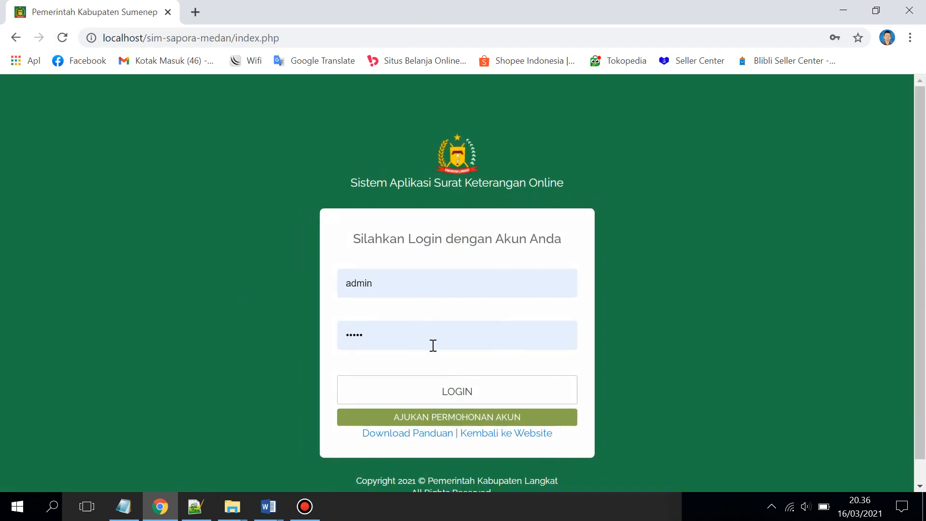
click(452, 394)
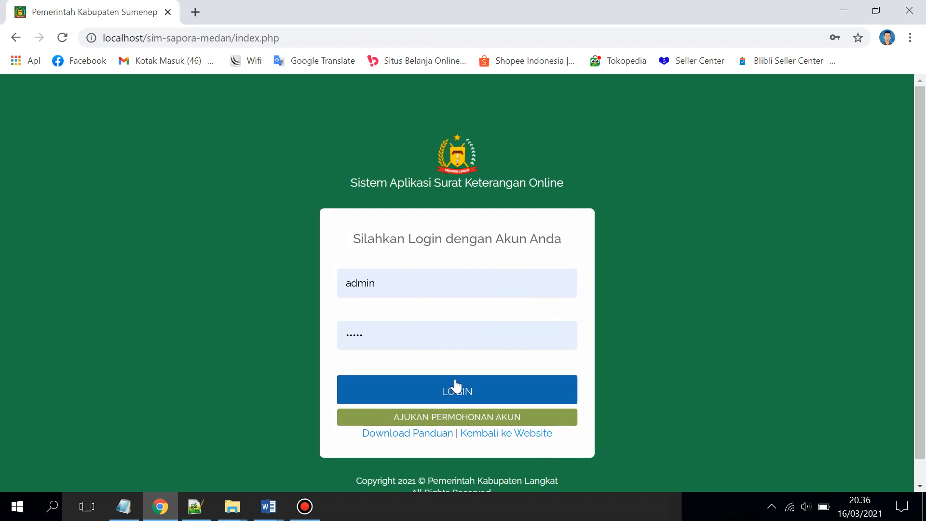
click(453, 393)
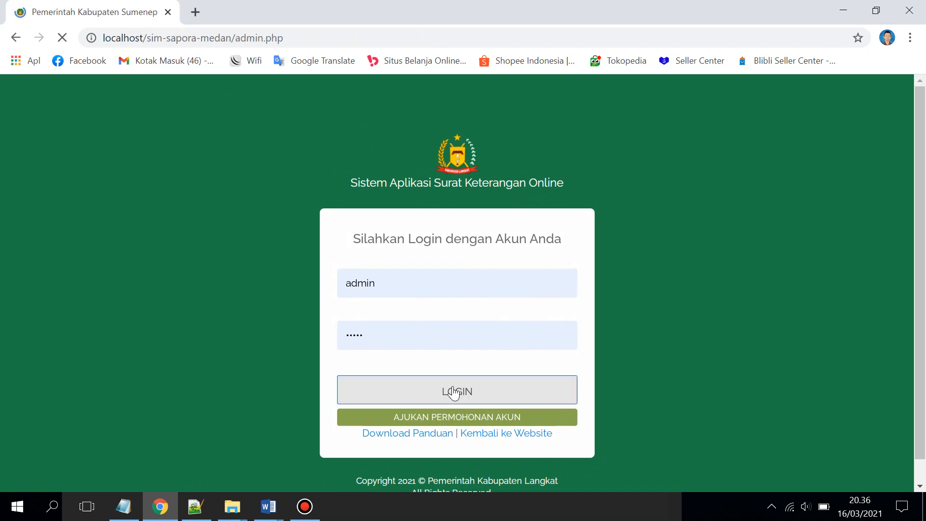
click(559, 234)
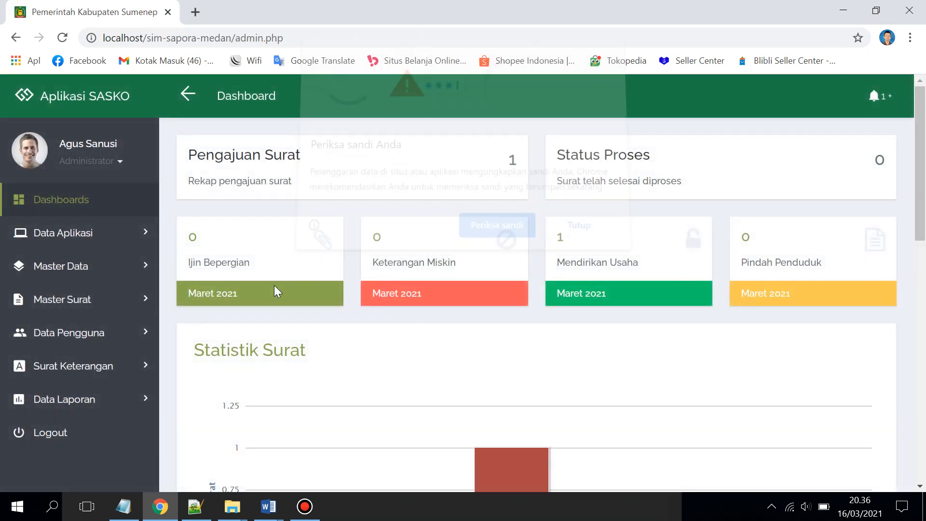
click(127, 363)
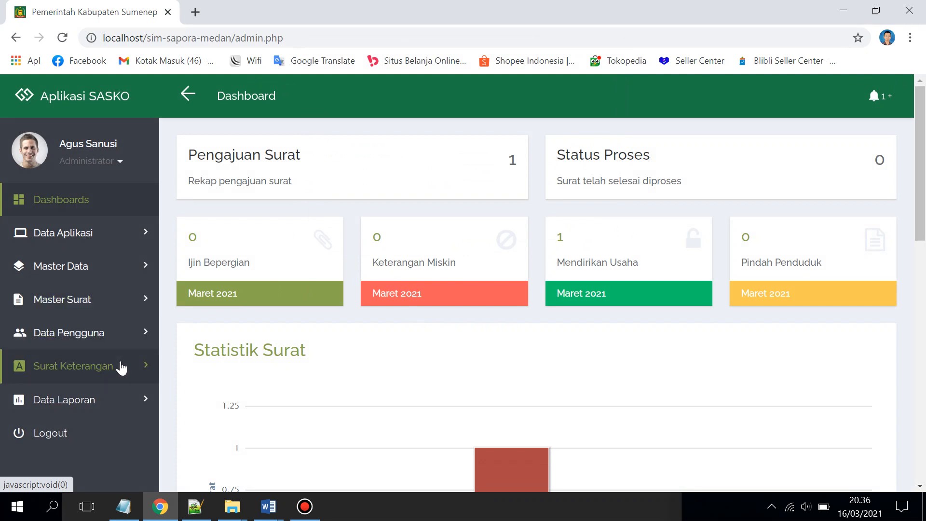
scroll(124, 367, down, 1)
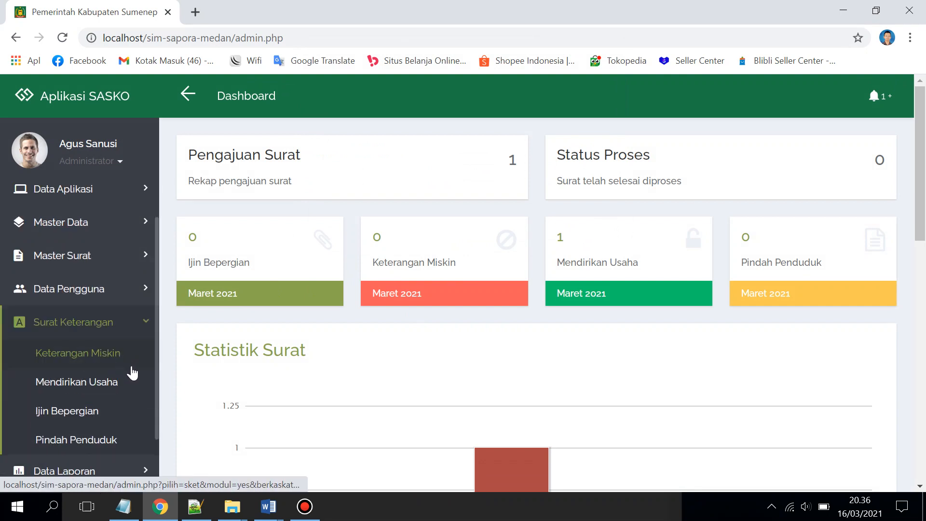
View the Mendirikan Usaha request's KTP attachment, then open its Proses form
click(105, 382)
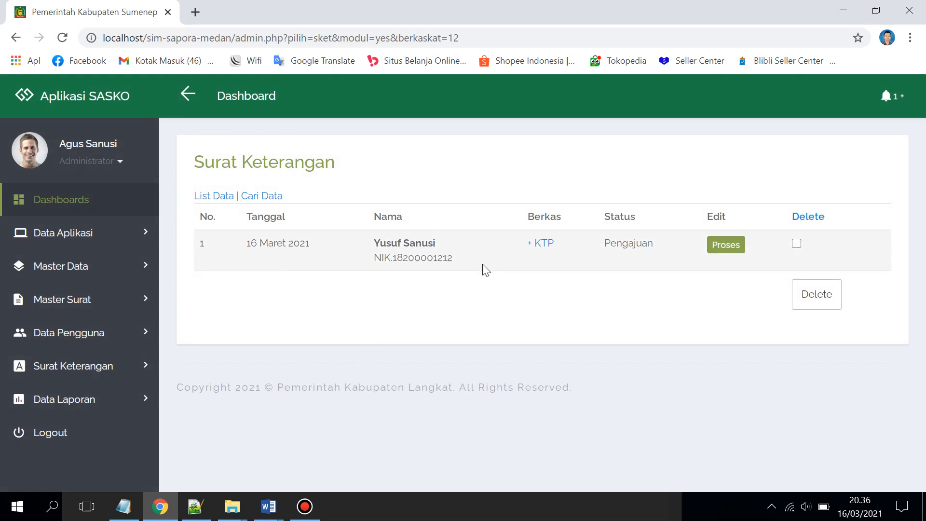
click(543, 245)
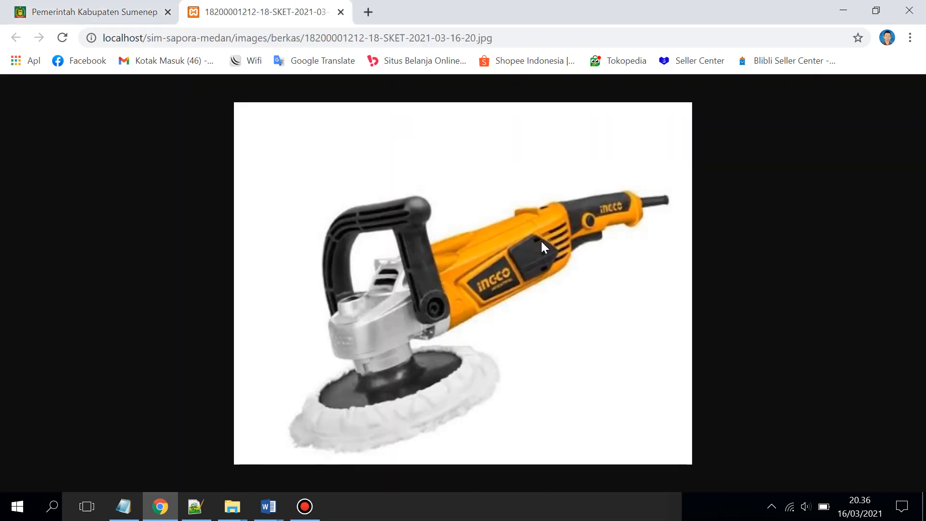
click(340, 12)
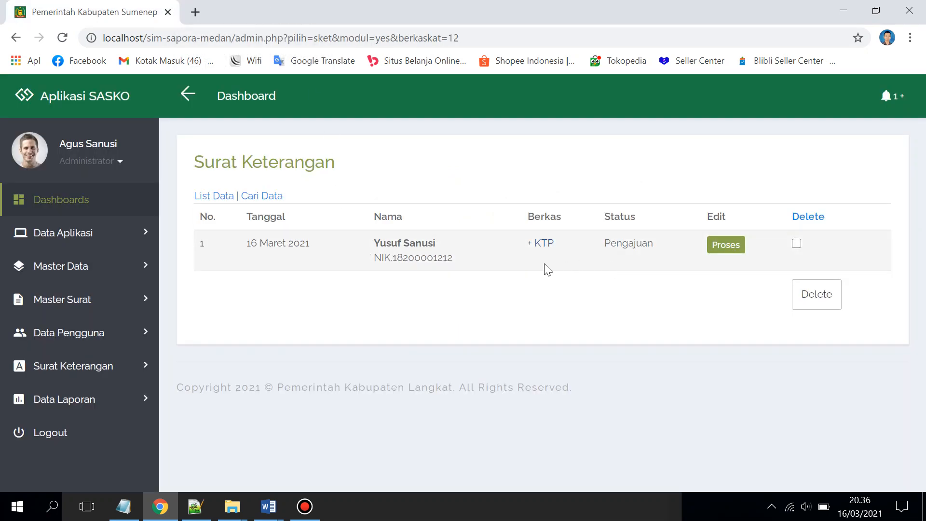
click(732, 252)
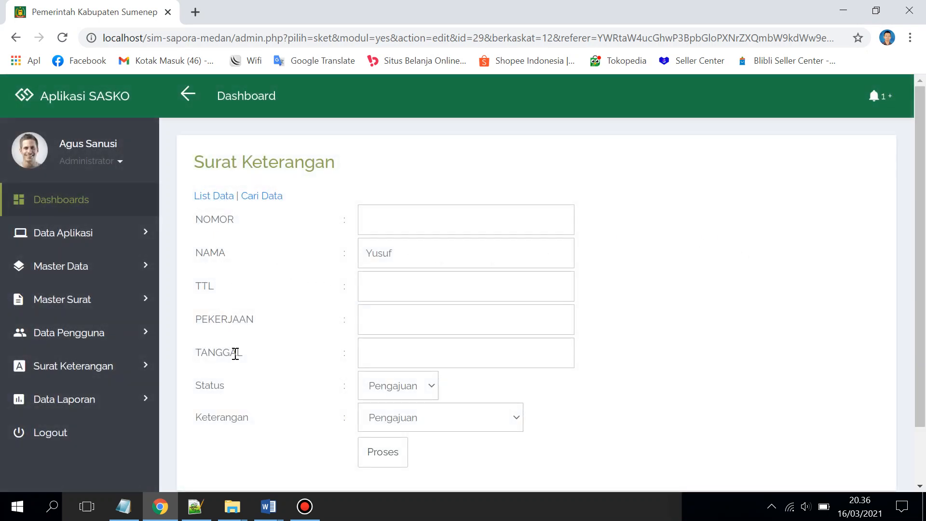
scroll(241, 378, down, 1)
scroll(248, 359, up, 1)
click(410, 223)
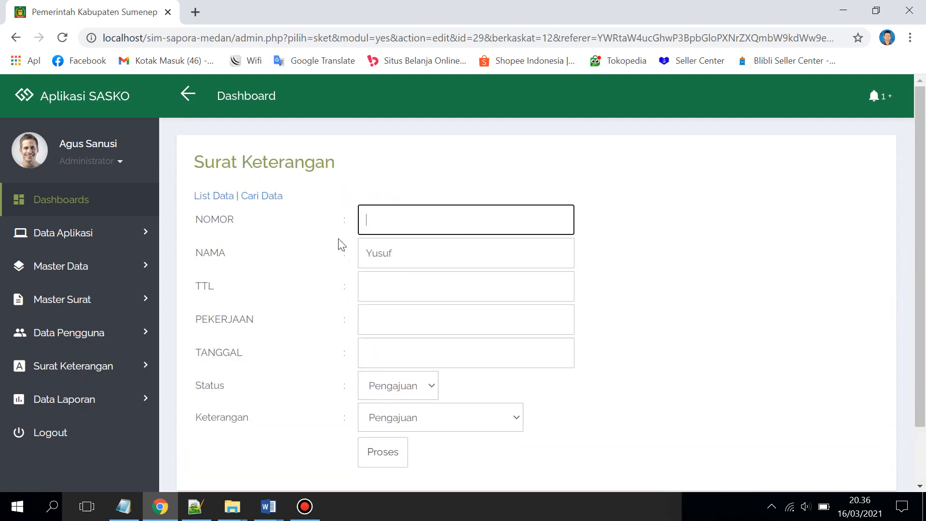
drag(197, 219, 228, 218)
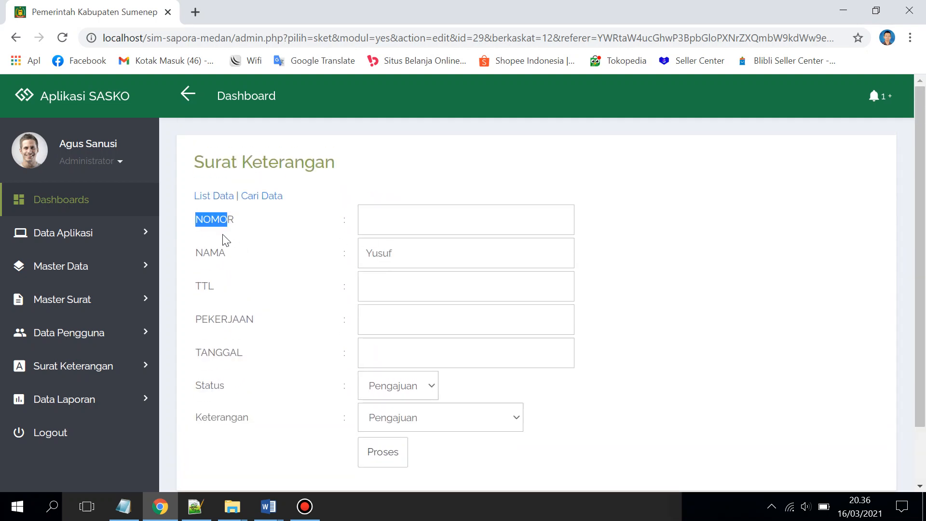
click(268, 505)
click(306, 454)
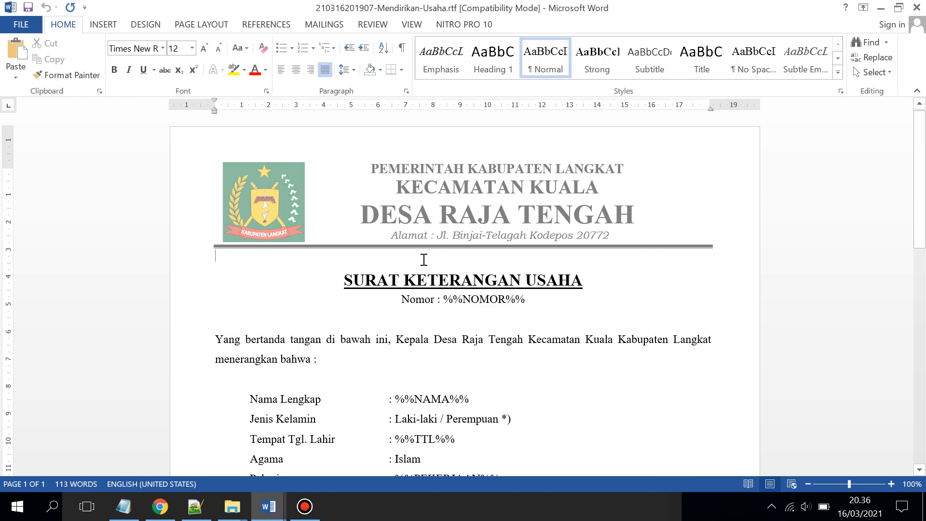
scroll(421, 260, down, 1)
click(444, 264)
drag(464, 264, 516, 268)
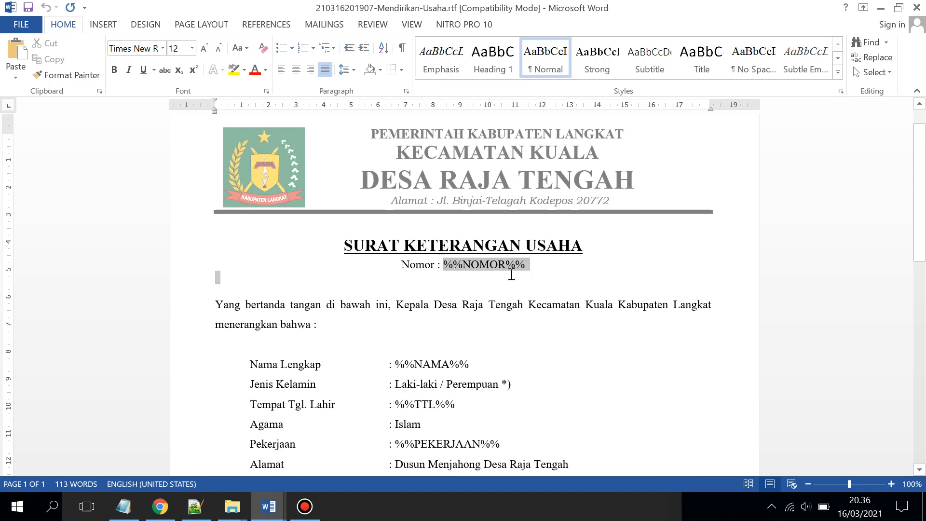
click(165, 510)
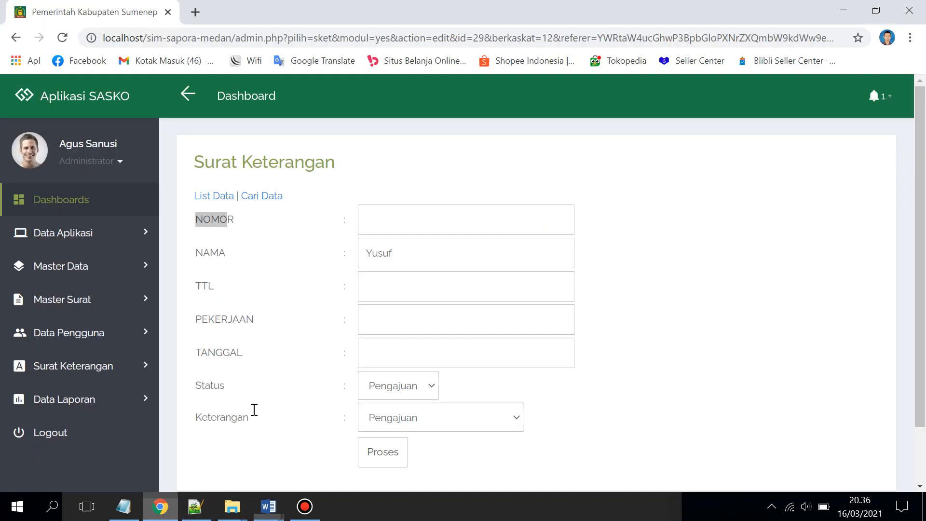
drag(234, 220, 203, 221)
click(268, 506)
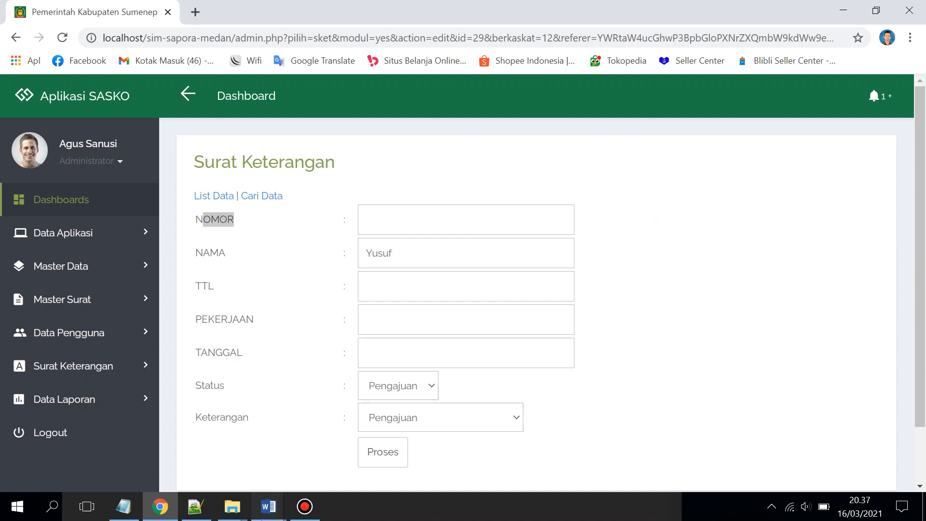
click(341, 429)
drag(396, 361, 469, 366)
click(160, 506)
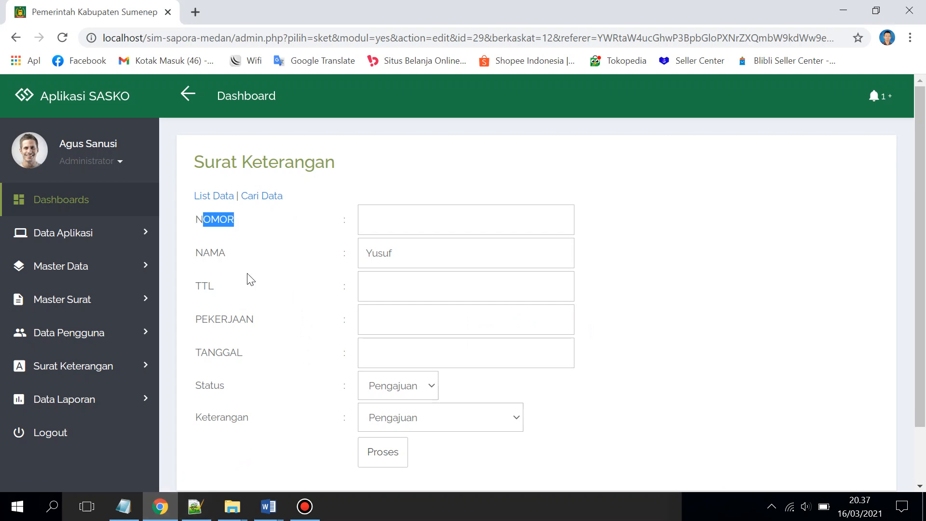
scroll(293, 344, down, 2)
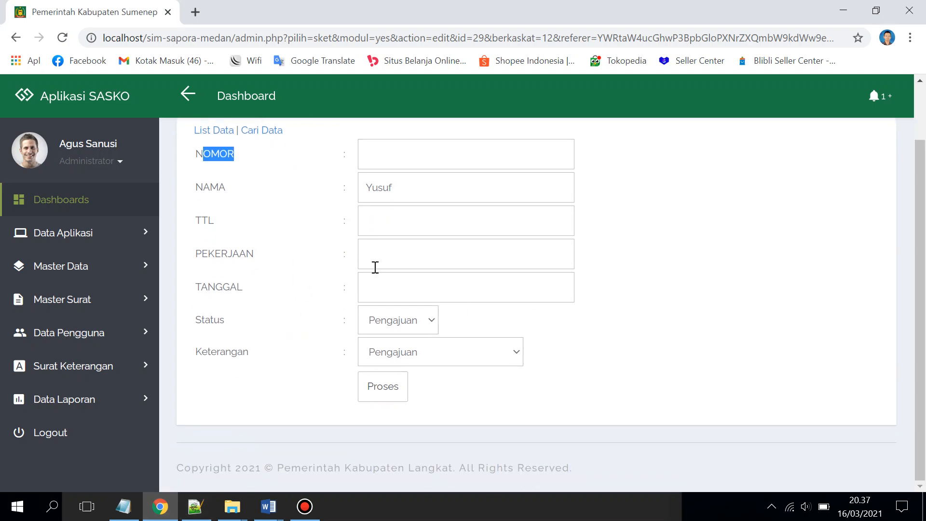
Fill NOMOR 12800.123/IX/2021, the applicant's birth details, PEKERJAAN PNS and the TANGGAL date
scroll(386, 242, up, 2)
click(396, 229)
text(12800)
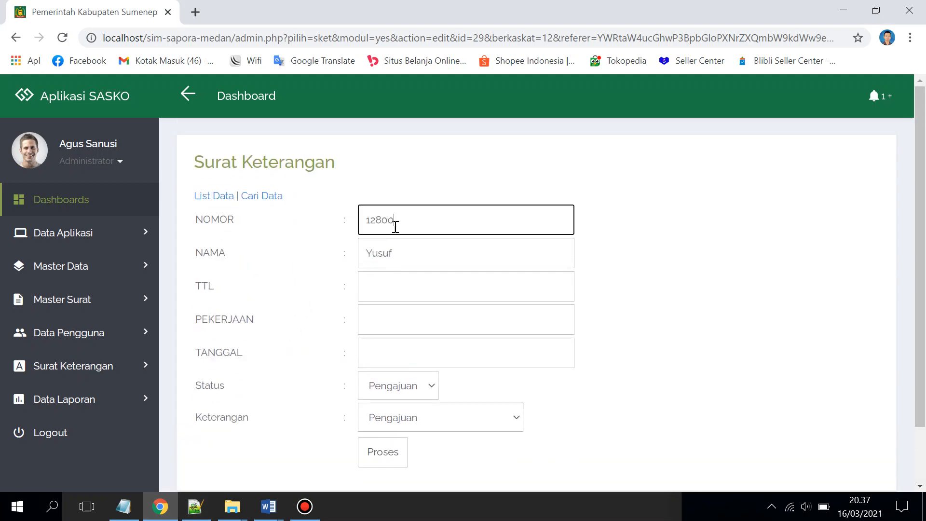
text(-123/IX/2021)
click(404, 290)
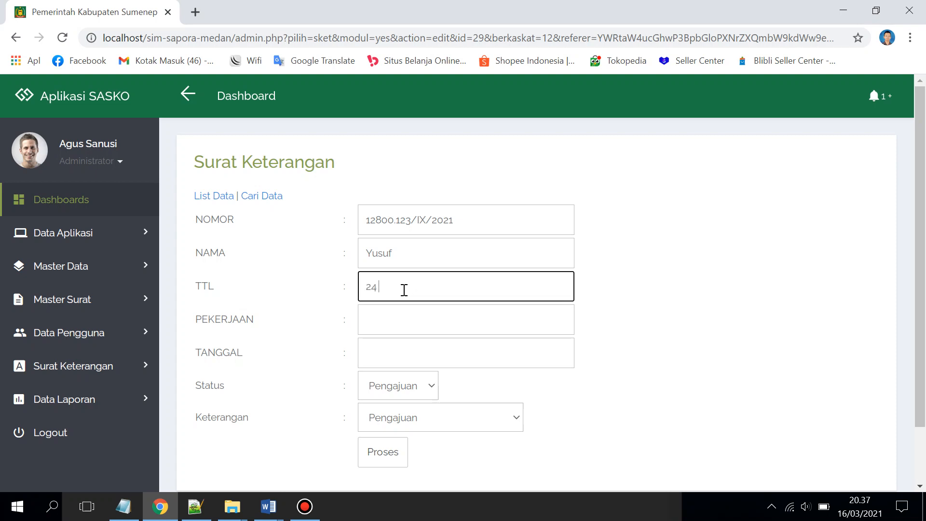
text(24 Desember 2000)
click(399, 311)
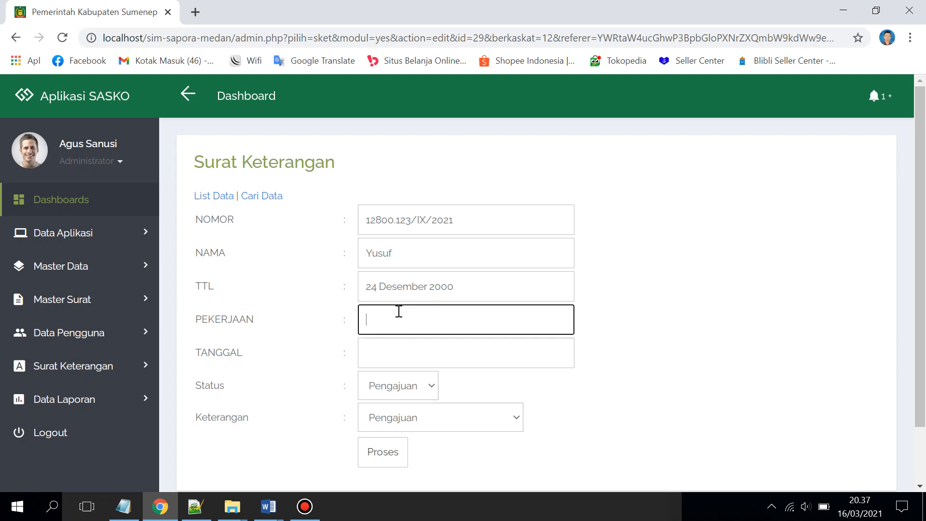
text(PNS)
click(391, 352)
triple_click(413, 288)
key(ctrl+c)
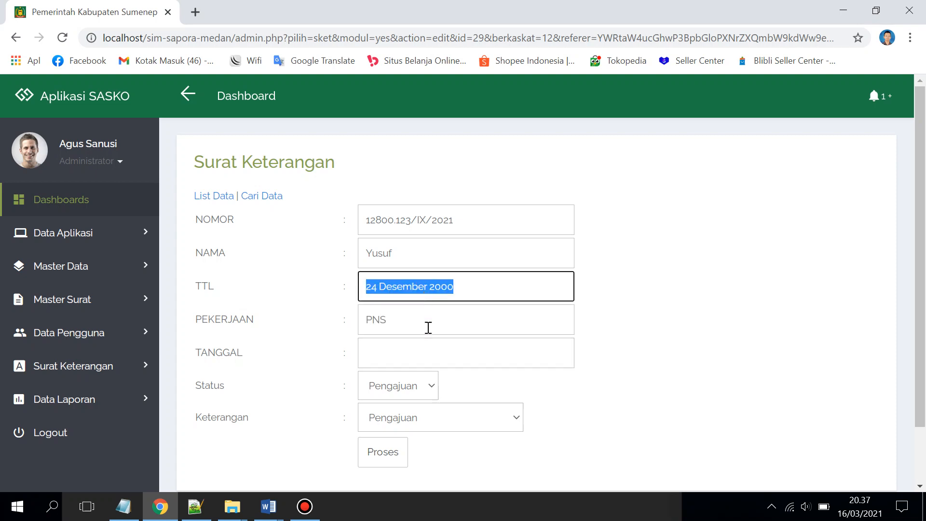
click(429, 347)
key(ctrl+v)
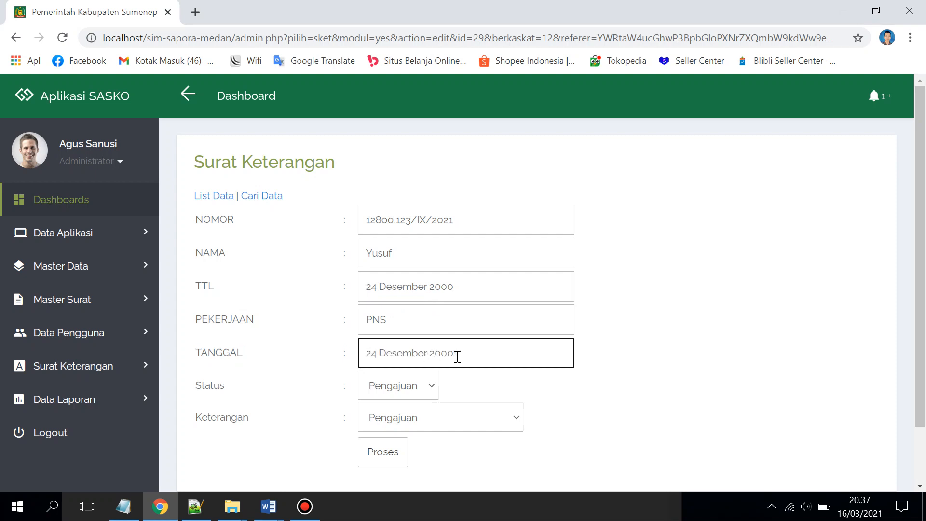
drag(457, 354, 445, 354)
text(01)
text(1)
Set Status to Selesai and Keterangan to 'Selesai dan bisa diambil', then save
click(413, 392)
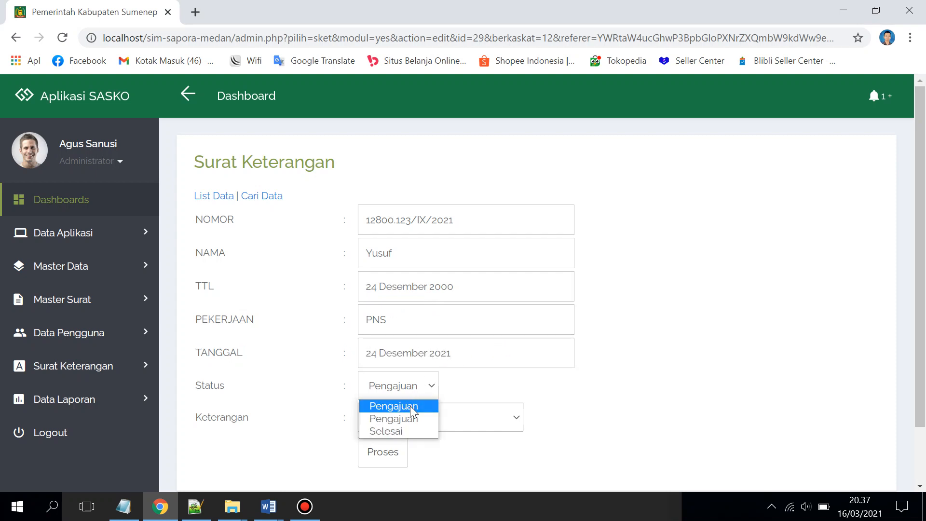
click(409, 431)
click(427, 429)
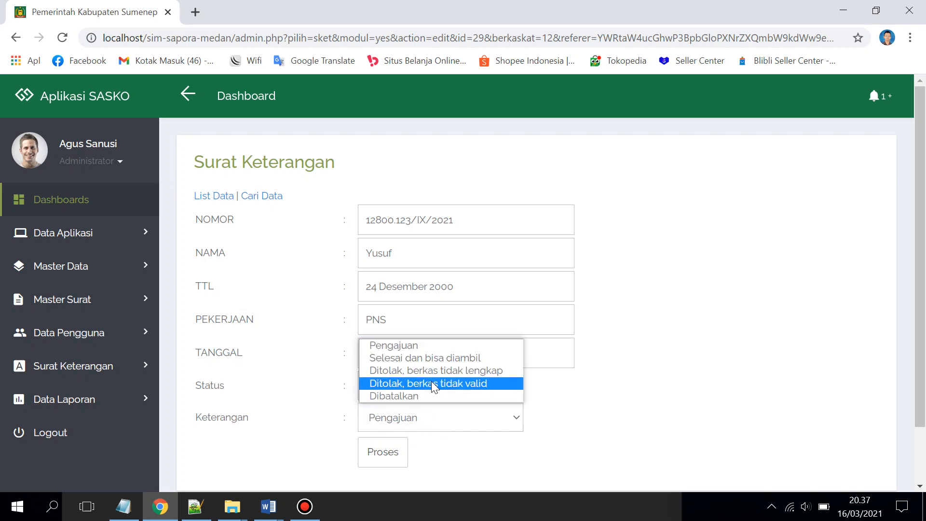
click(431, 358)
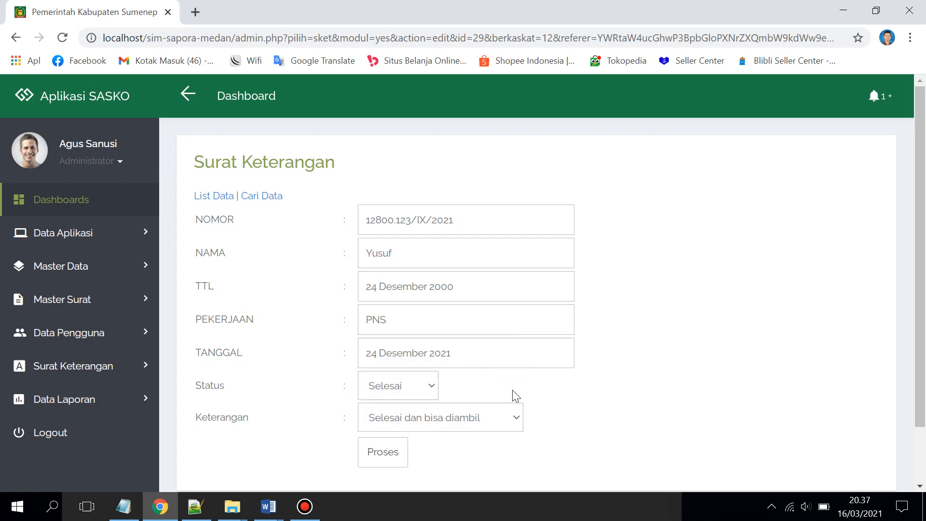
click(407, 448)
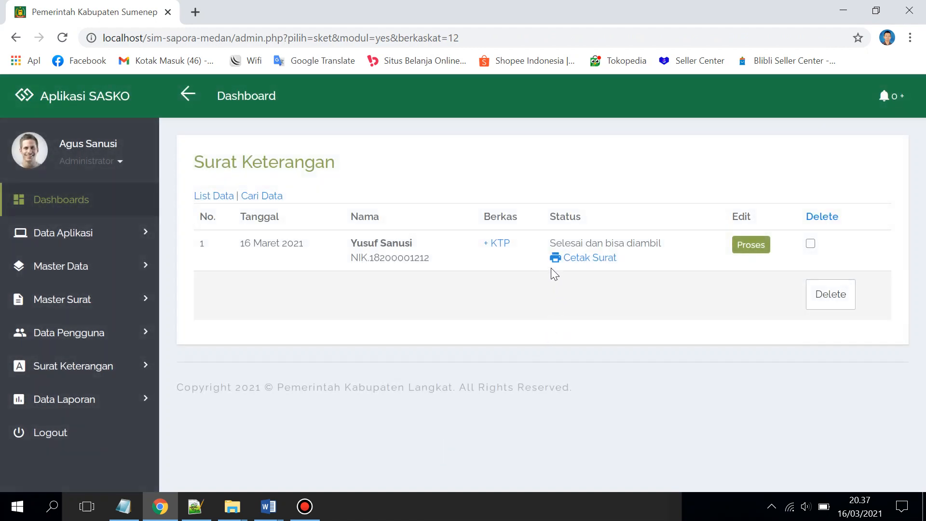
Download the finished letter as 29.rtf via Cetak Surat and open it
click(581, 260)
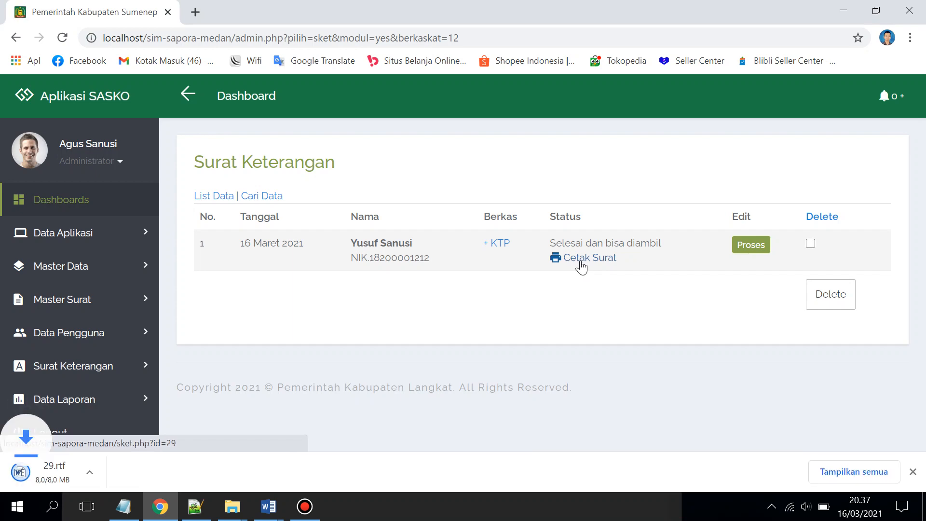
click(93, 480)
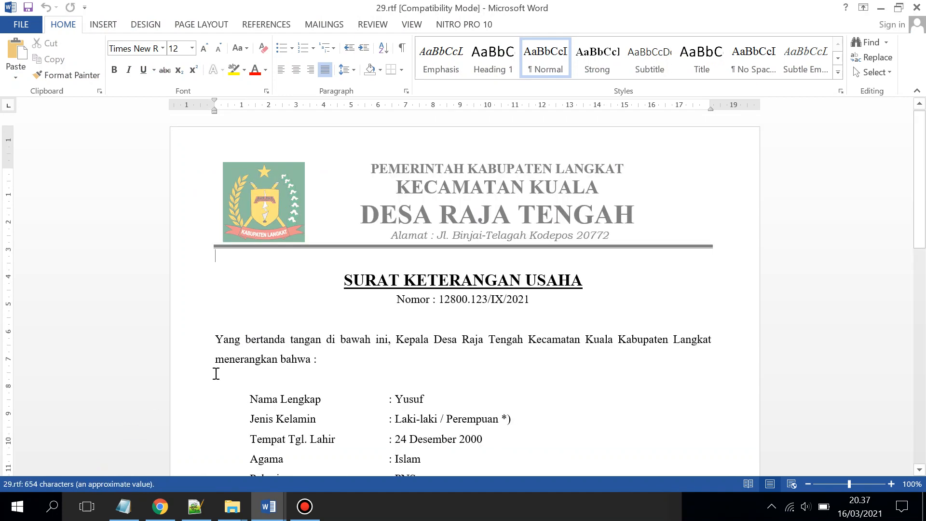
Inspect the filled-in name and birth date in the 29.rtf letter
scroll(471, 308, down, 3)
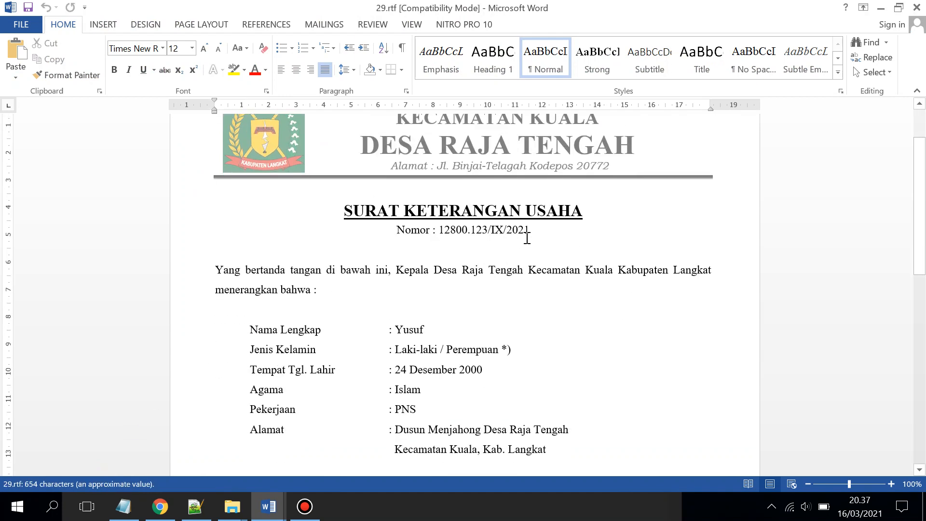
drag(531, 230, 438, 230)
drag(425, 331, 395, 332)
drag(394, 369, 459, 376)
scroll(451, 381, down, 3)
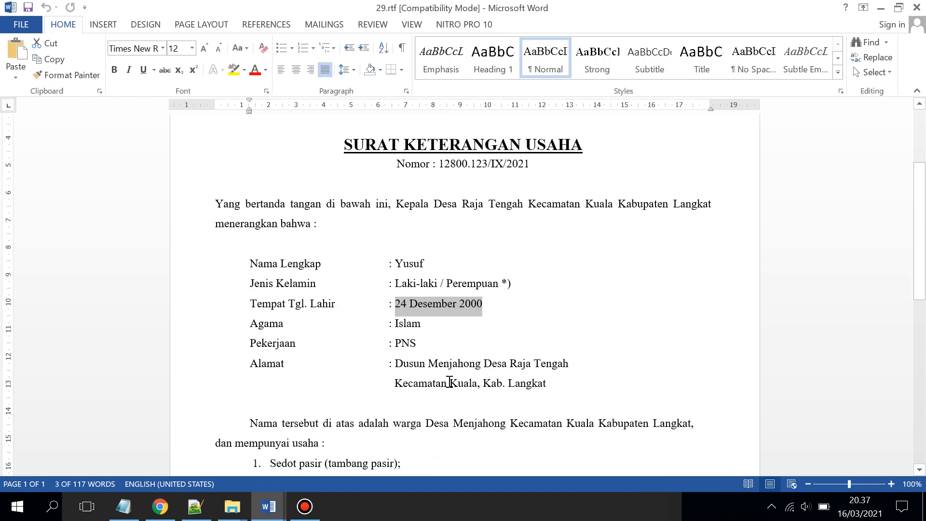
drag(417, 341, 401, 344)
Scroll through the rest of 29.rtf, close it, and return to SASKO in Chrome
scroll(404, 345, down, 5)
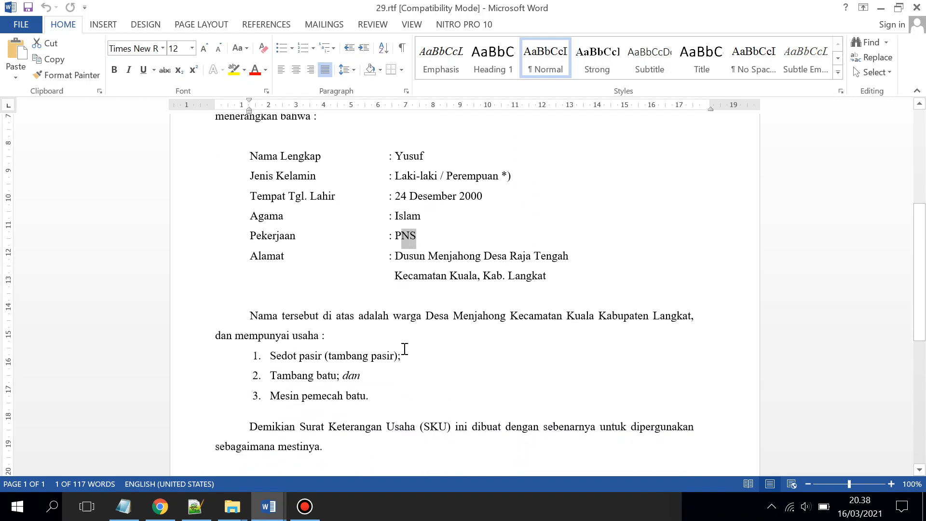
scroll(406, 348, up, 10)
scroll(407, 349, up, 1)
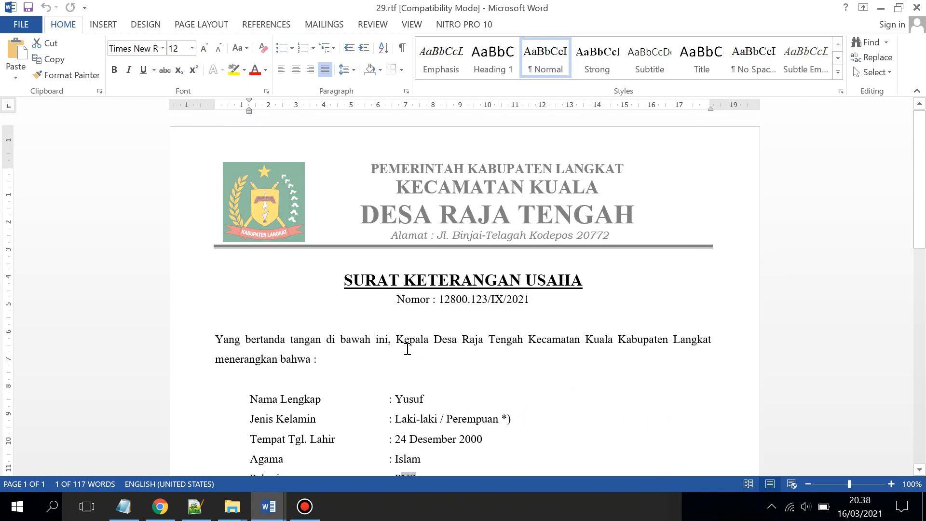
scroll(442, 329, down, 15)
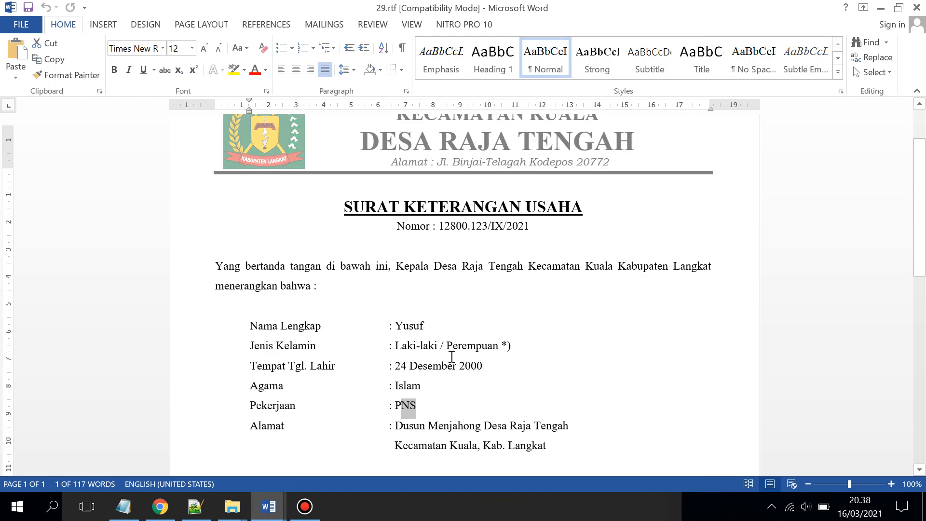
scroll(486, 334, down, 1)
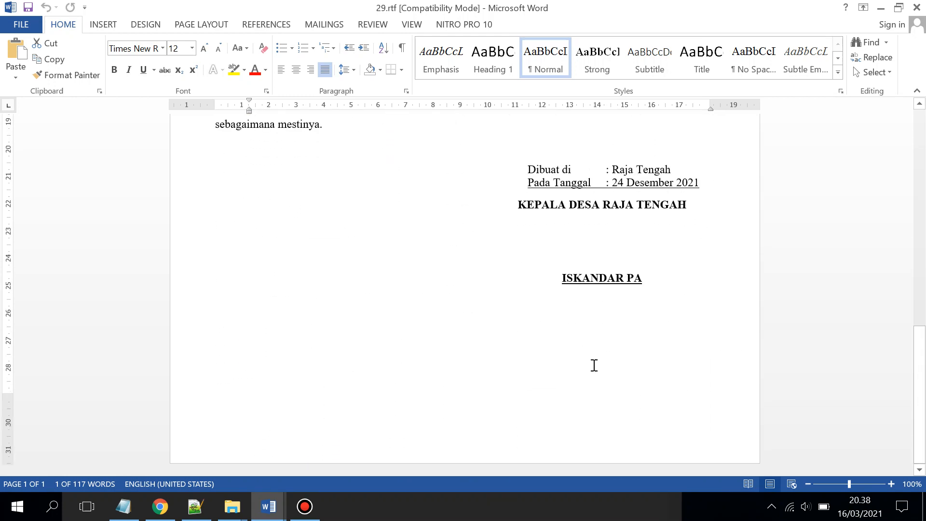
scroll(528, 297, up, 10)
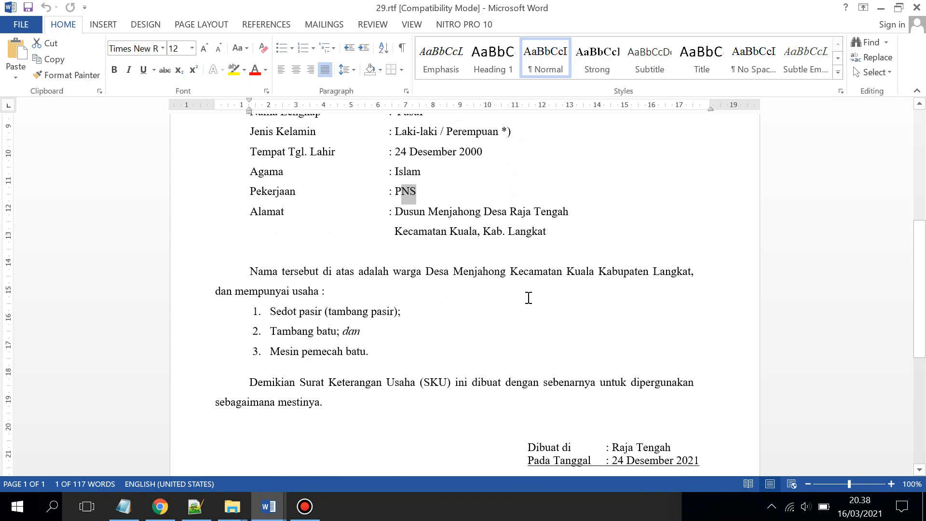
scroll(529, 297, up, 10)
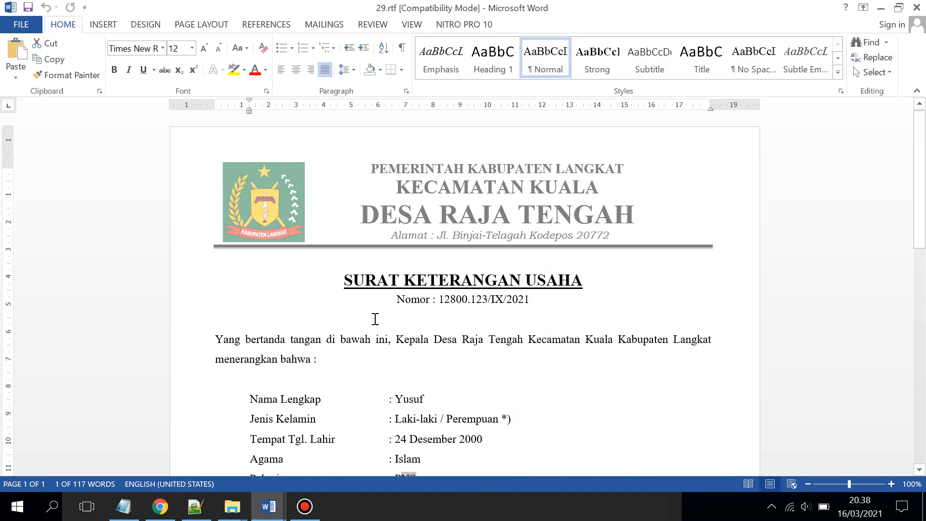
click(921, 5)
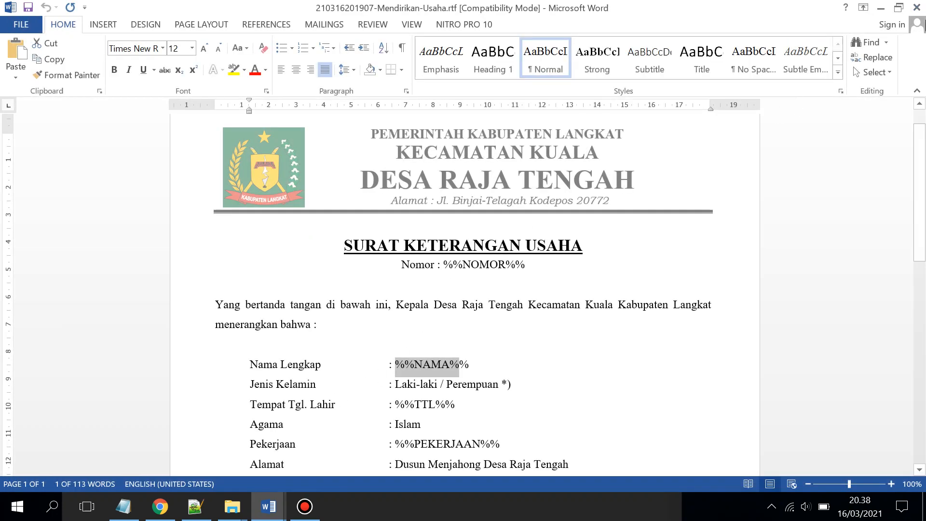
click(160, 506)
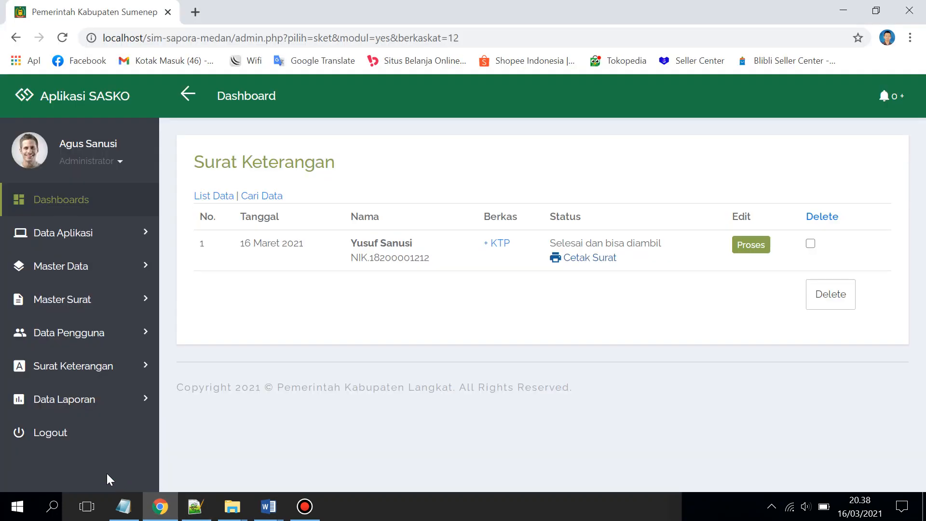
Log out of the admin account and sign in as the applicant with the copied credentials
click(64, 437)
click(123, 506)
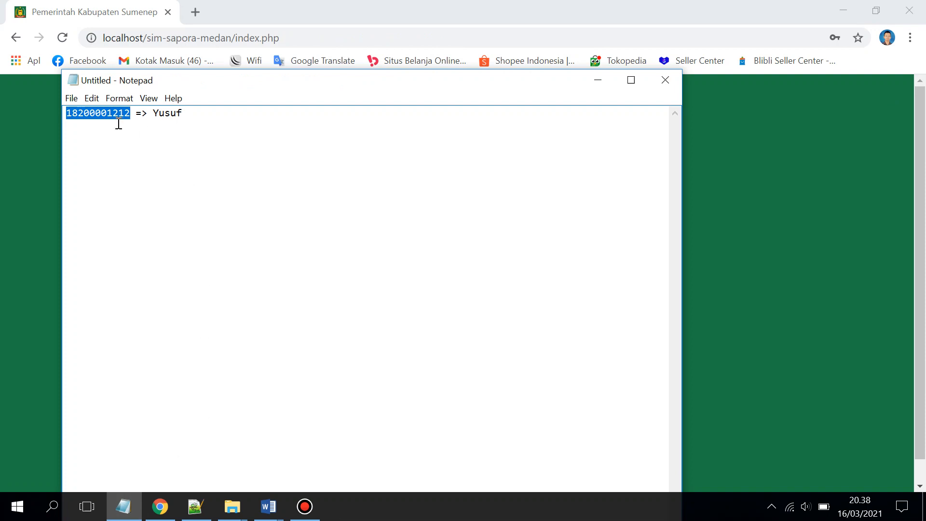
click(22, 178)
double_click(363, 288)
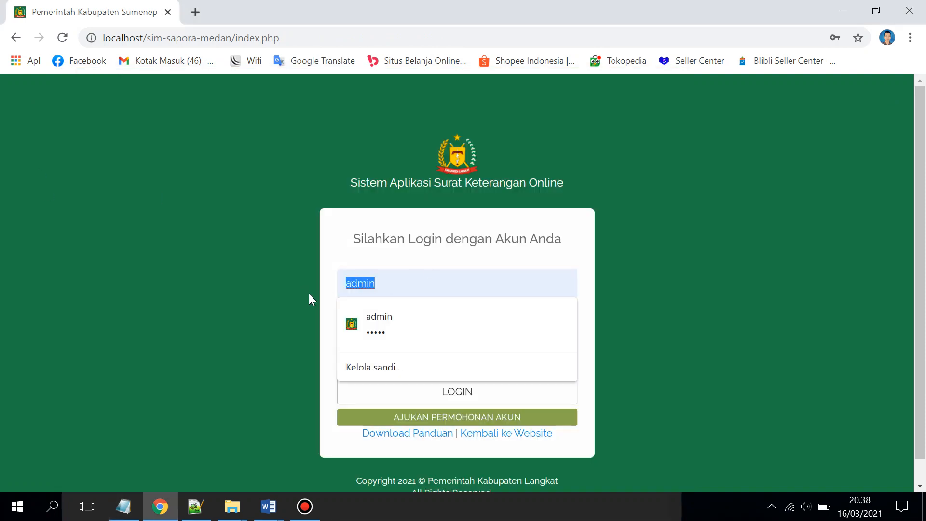
key(ctrl+v)
drag(372, 335, 319, 340)
key(ctrl+v)
click(386, 382)
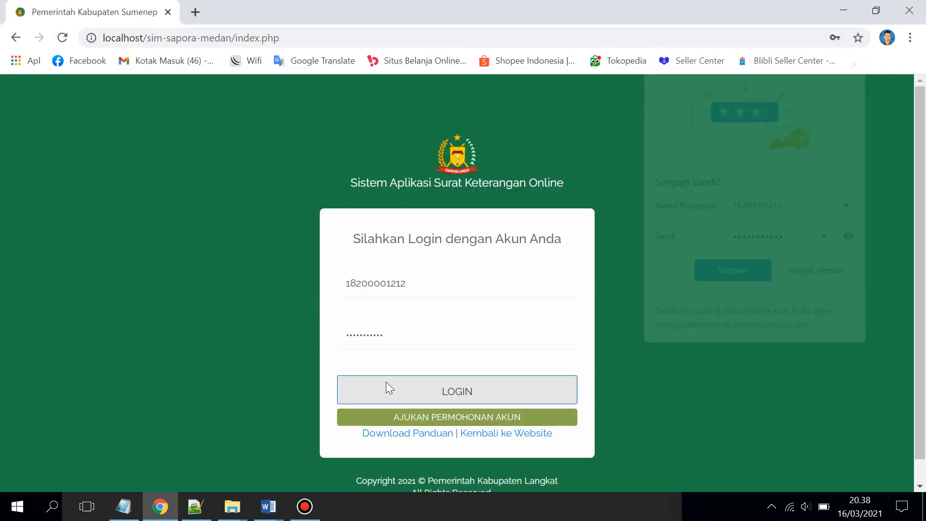
click(824, 275)
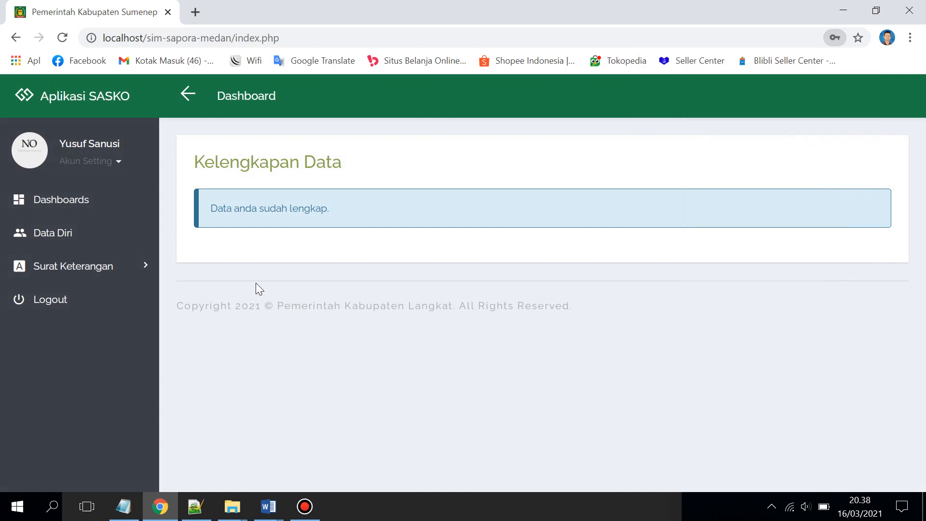
Download the Mendirikan Usaha letter via Cetak Surat and open 29 (1).rtf
click(137, 284)
click(113, 327)
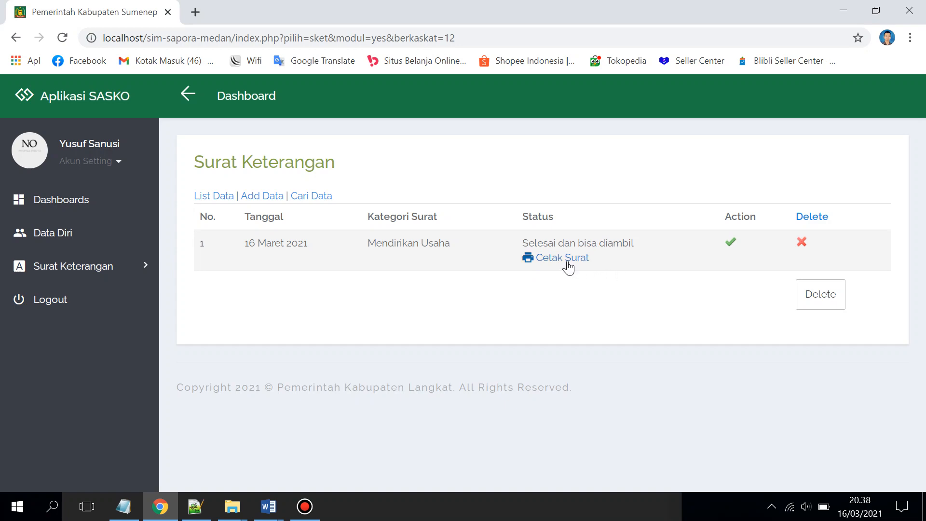
click(568, 264)
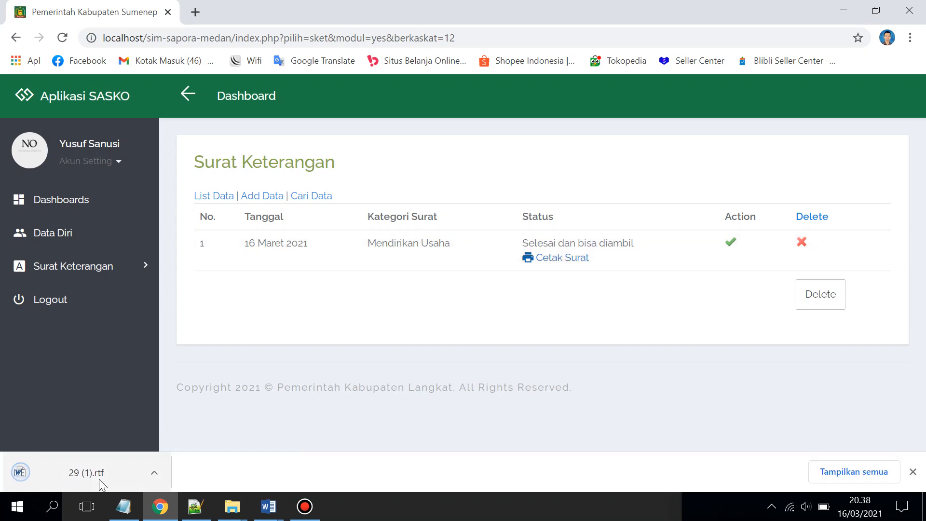
click(99, 478)
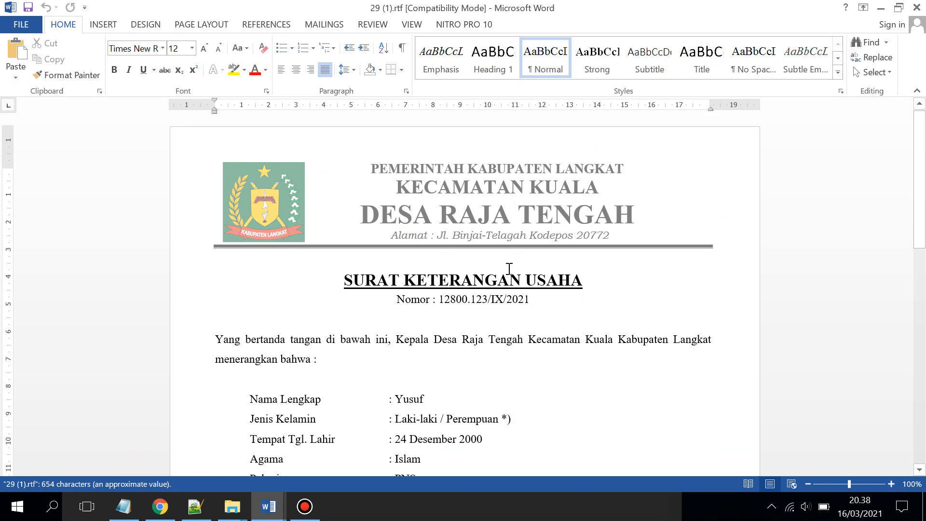
Review 29 (1).rtf, close it, and minimise the template window to reach SASKO
scroll(523, 282, down, 12)
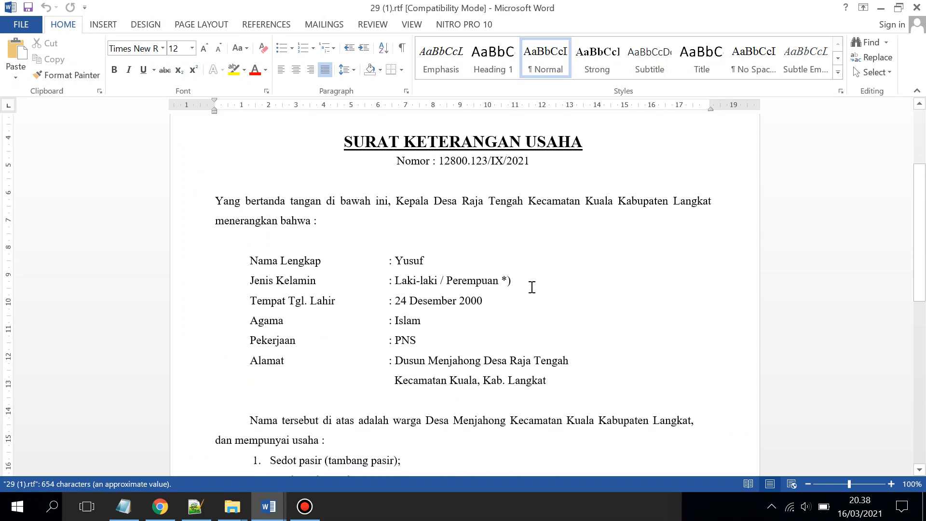
scroll(534, 289, up, 2)
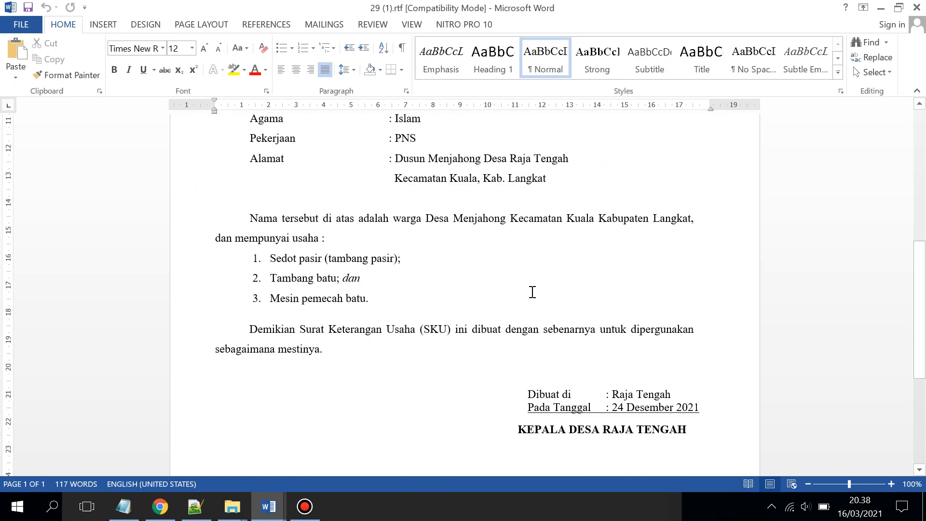
scroll(536, 289, down, 5)
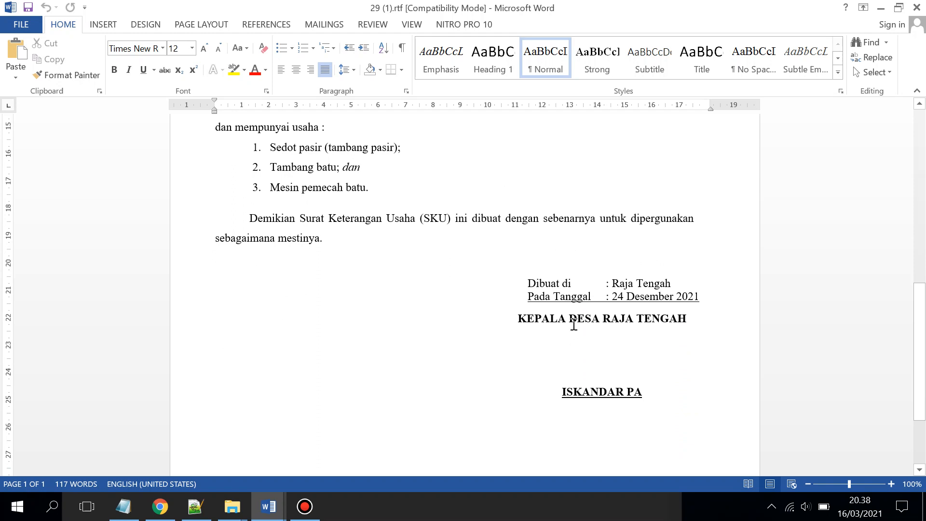
scroll(847, 214, up, 8)
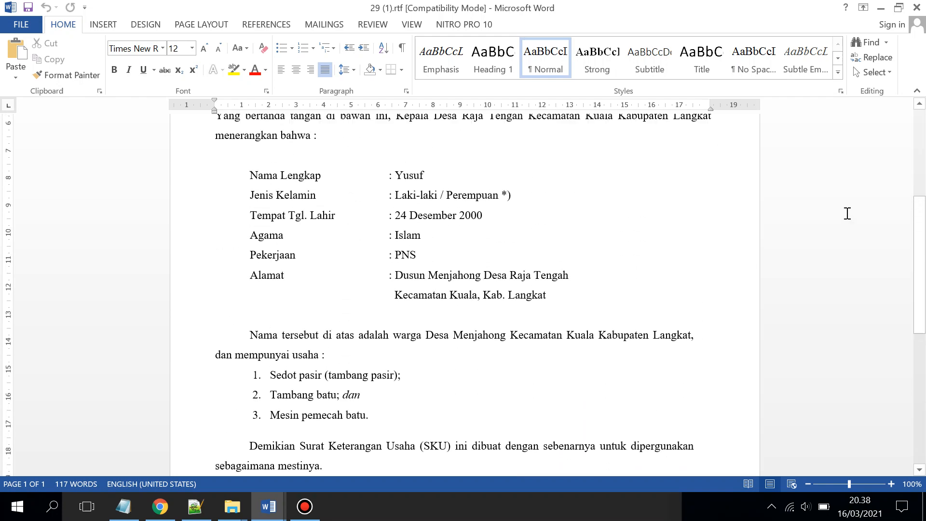
click(918, 7)
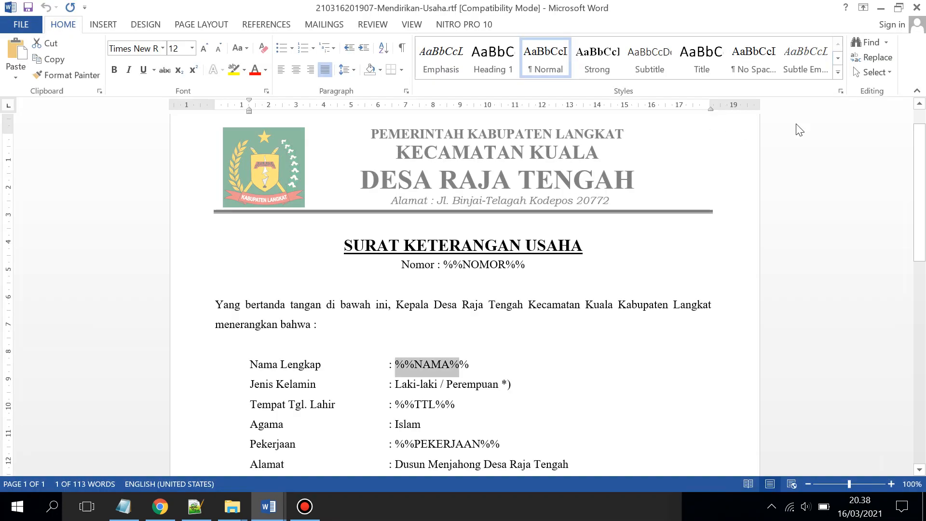
click(881, 7)
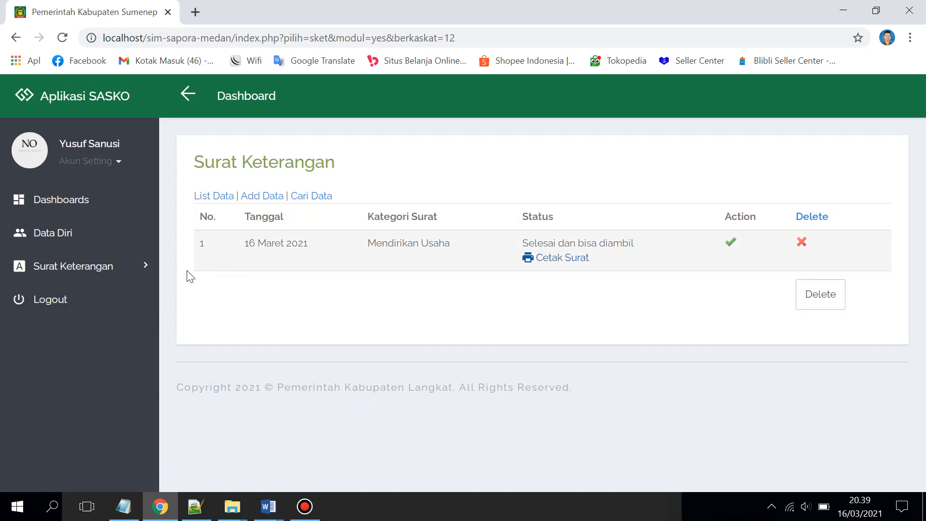
click(138, 272)
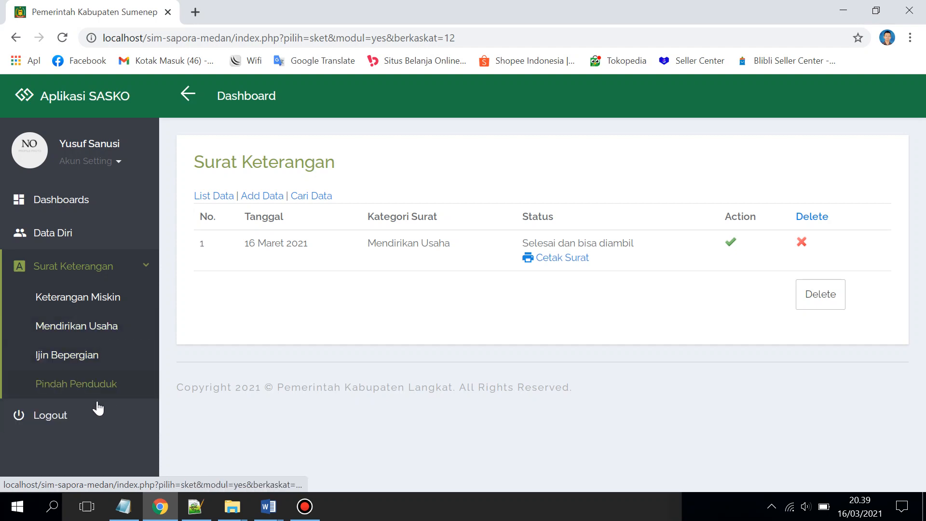
Log out of the applicant account and sign back in as administrator with the saved credentials
click(75, 418)
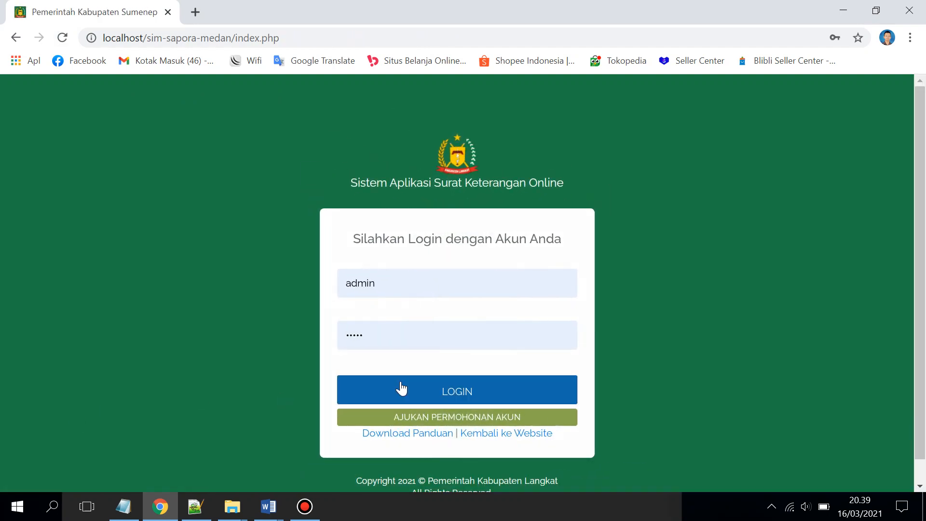
click(401, 388)
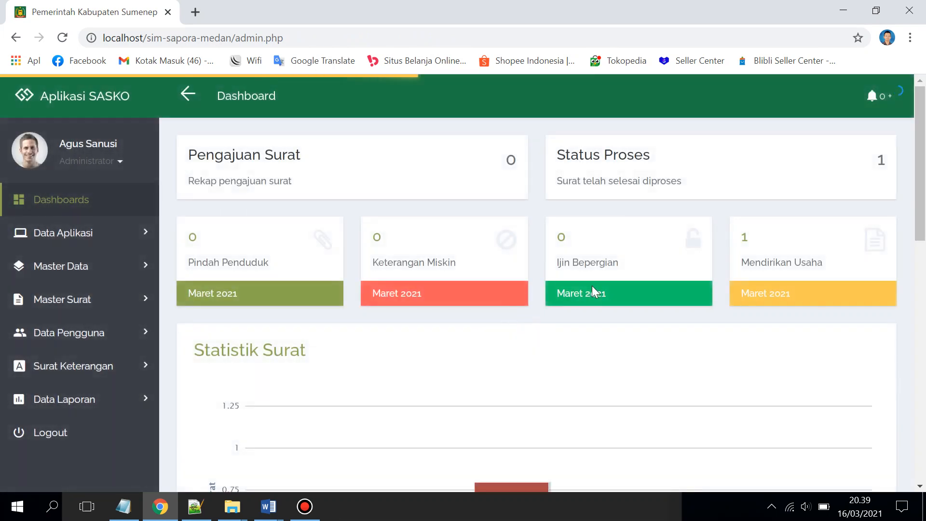
click(594, 233)
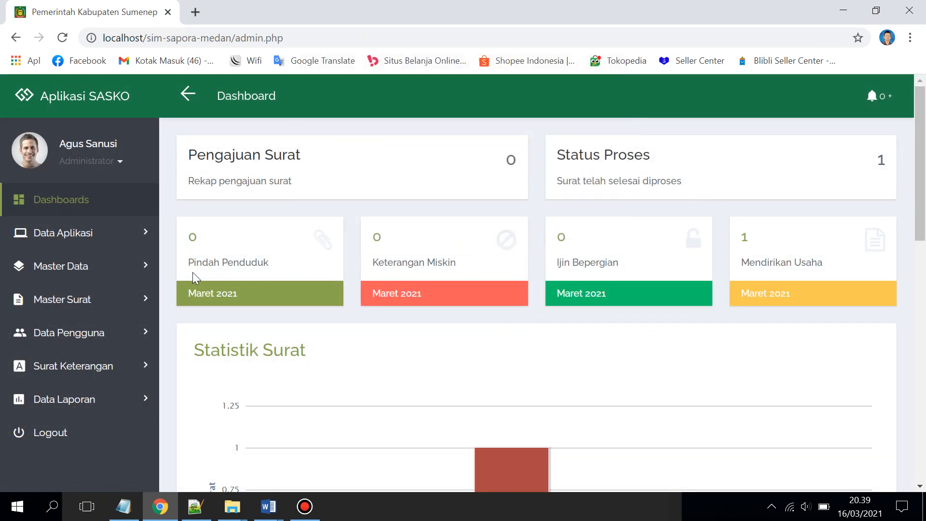
click(136, 241)
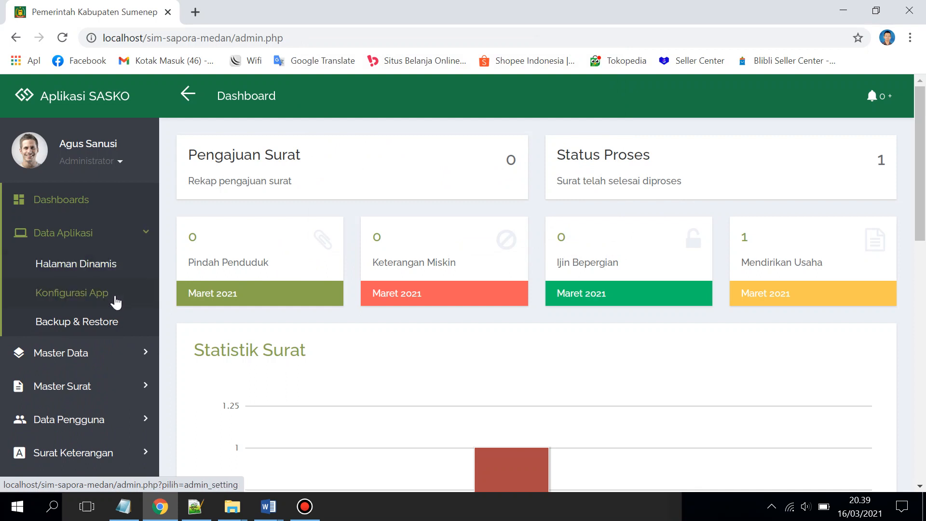
Read the Web_Title and Web_Desc values in Konfigurasi App, then go to Backup & Restore
click(114, 299)
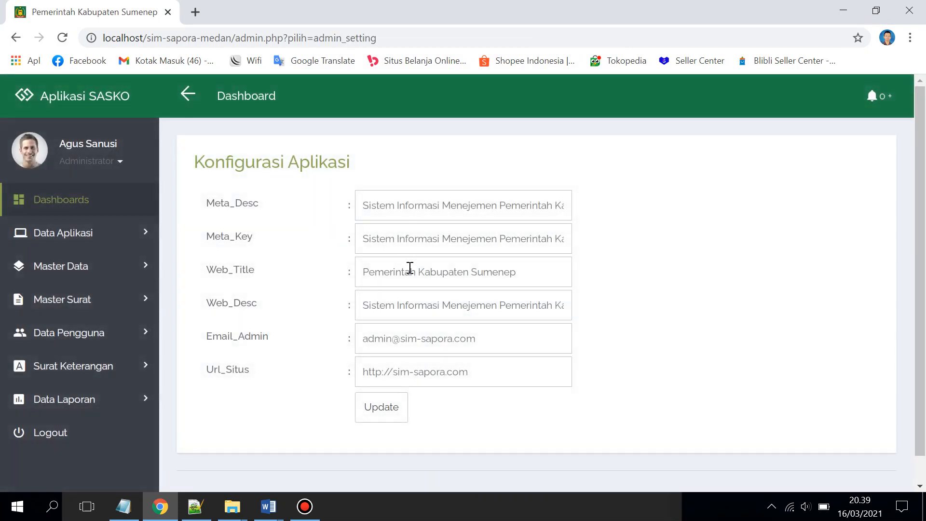
drag(520, 270, 356, 270)
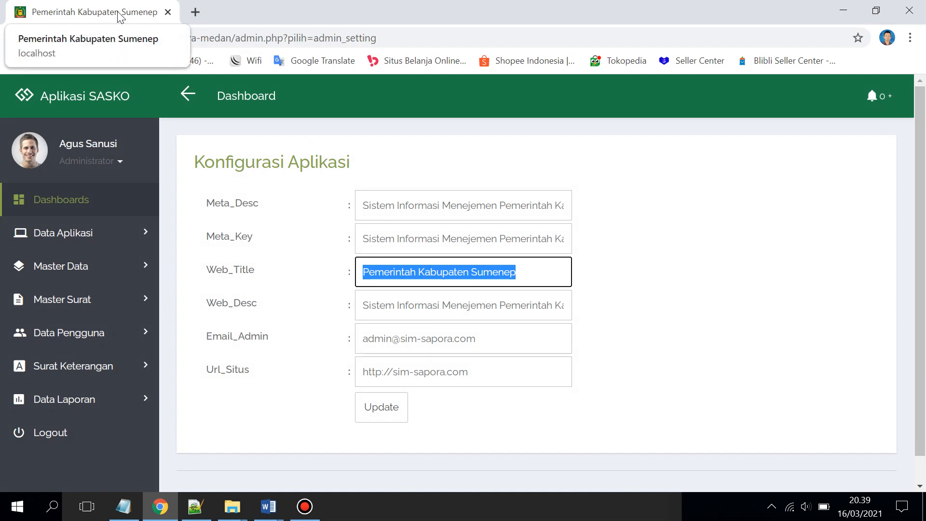
drag(372, 308, 533, 304)
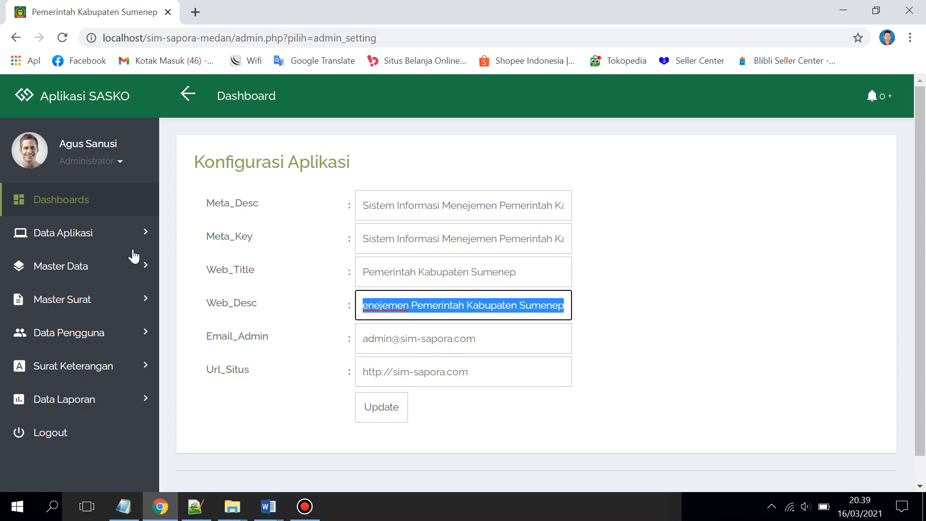
click(92, 235)
click(36, 322)
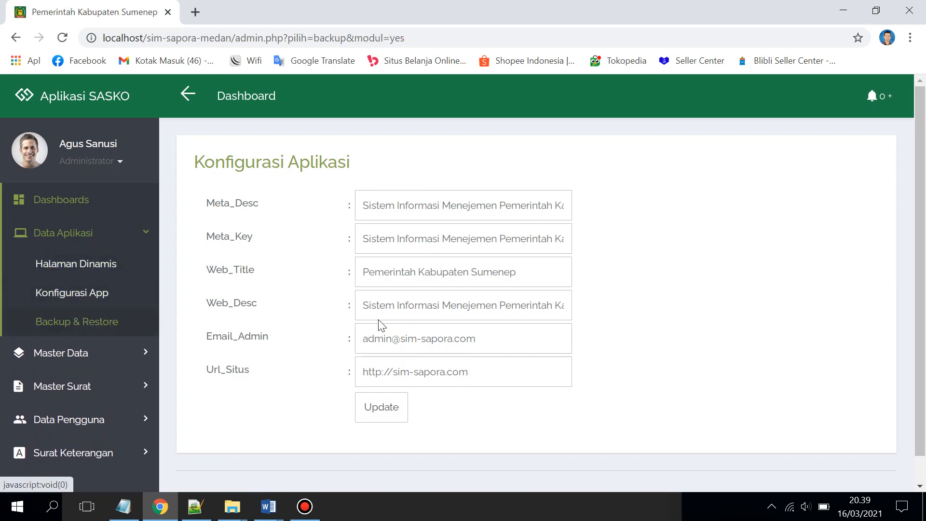
Download the database backup as backup.sql.gz (346,26 KB) into Downloads\Compressed via IDM
click(237, 212)
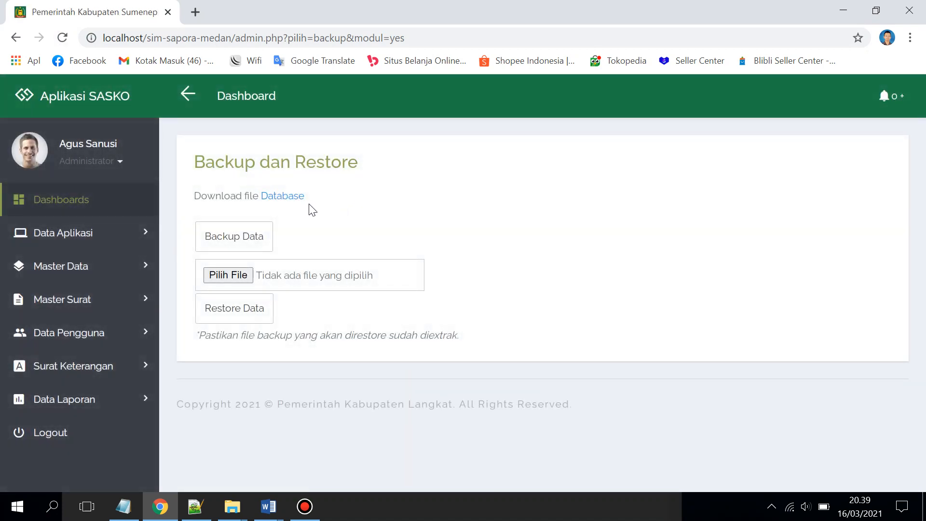
click(287, 198)
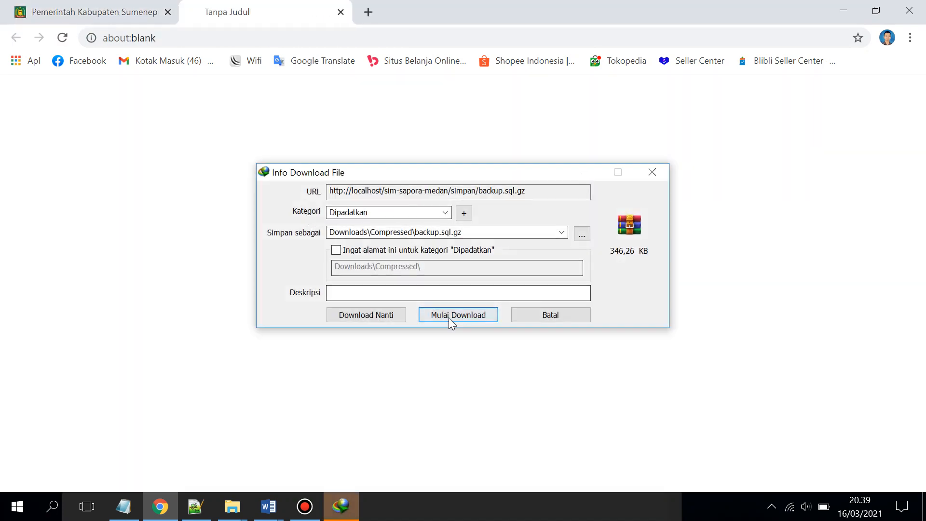
click(449, 315)
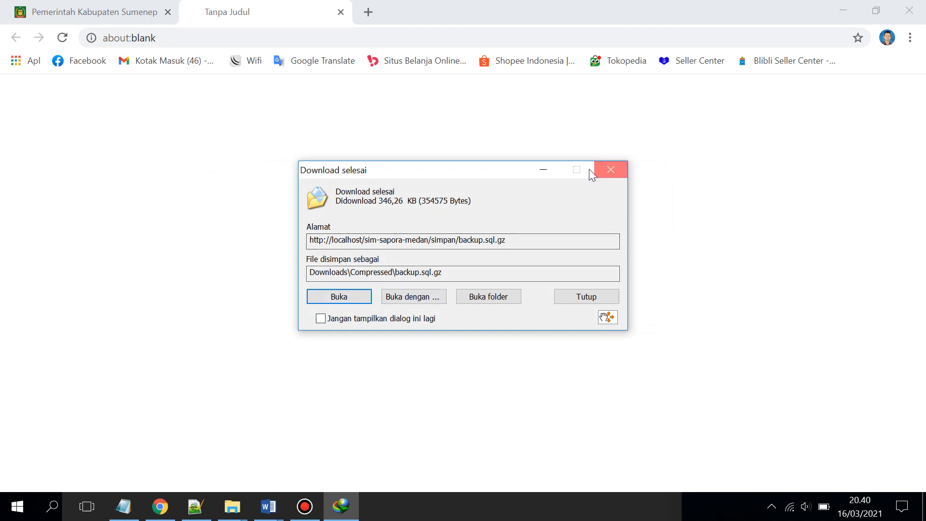
click(590, 171)
click(341, 12)
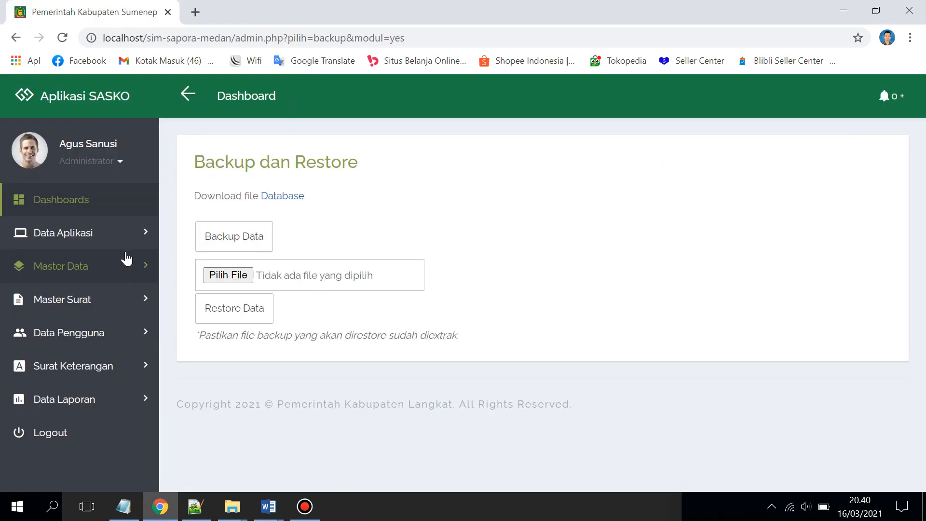
Inspect the Profil Lembaga edit form, then open the Data Jabatan list of Kepala Desa and Kepala Kecamatan
click(119, 274)
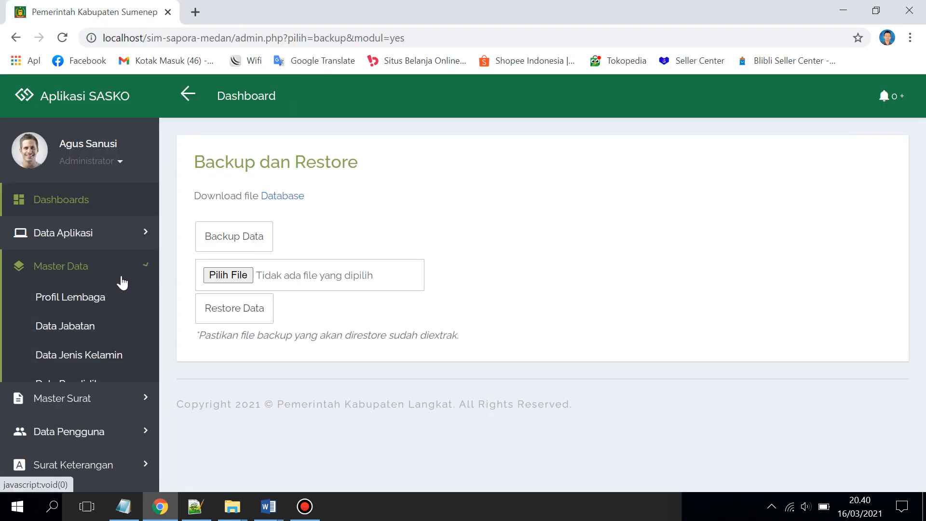
click(107, 301)
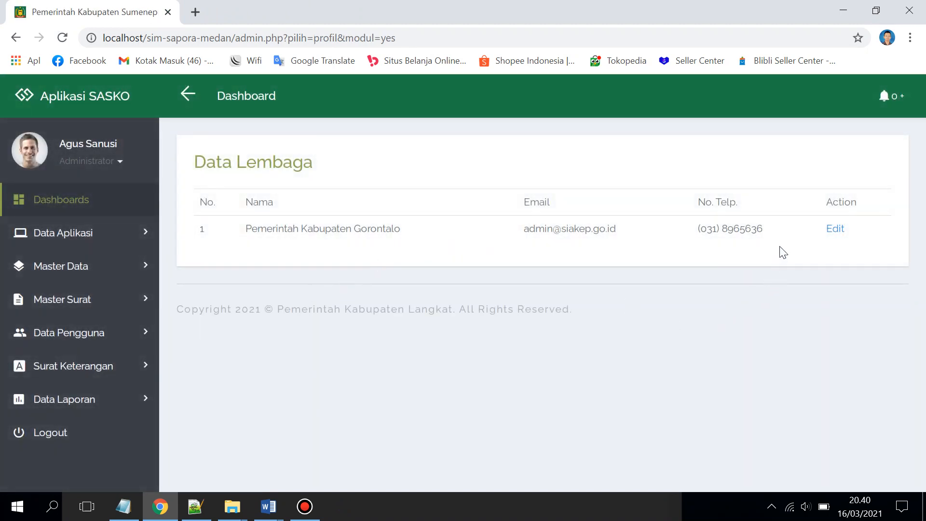
click(834, 230)
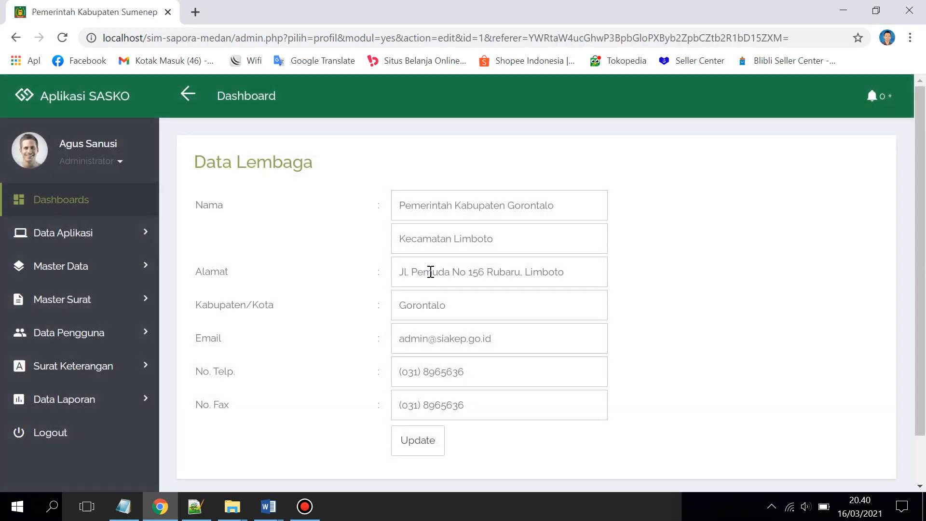
scroll(430, 271, down, 1)
scroll(414, 261, up, 1)
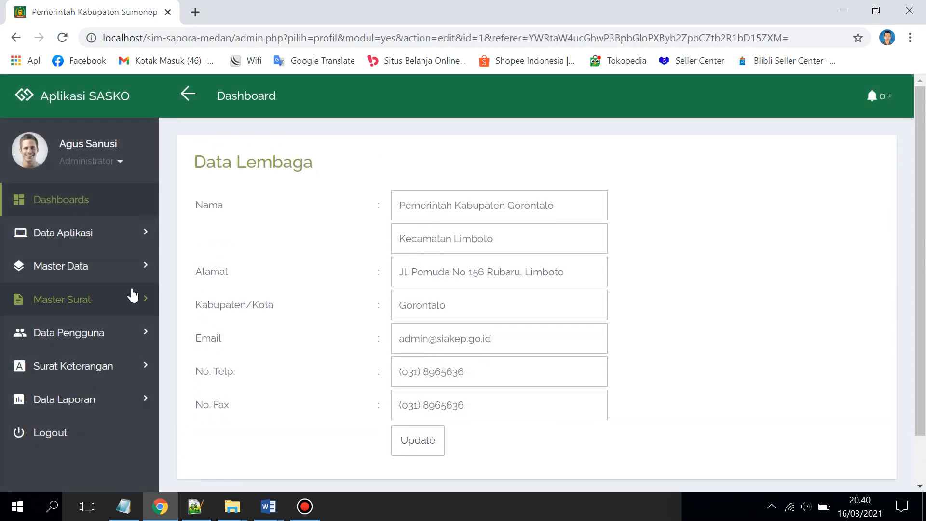
click(113, 269)
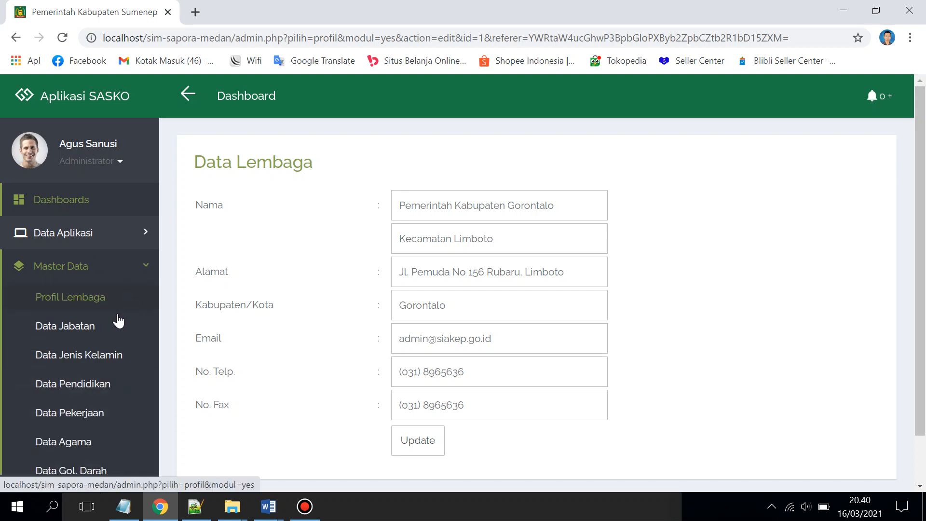
click(92, 330)
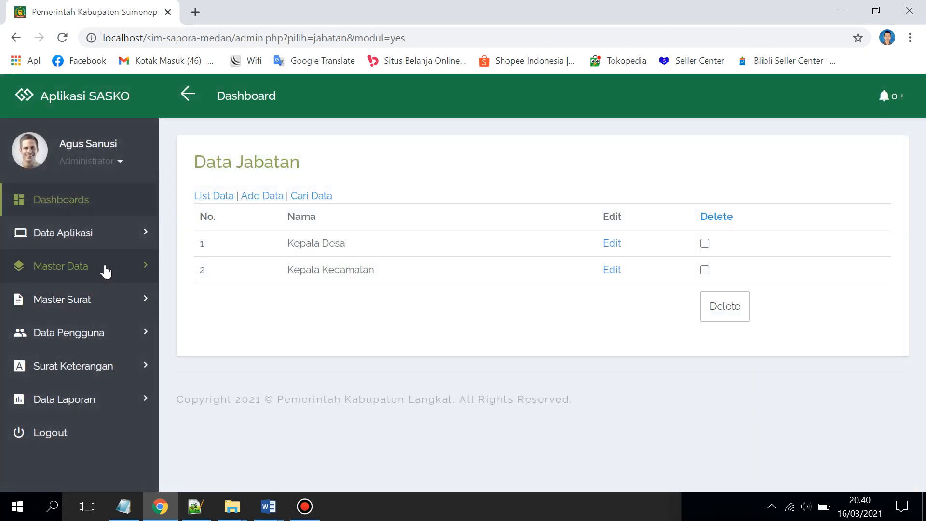
Open the Data Kewarganegaraan master list
click(140, 266)
scroll(99, 369, down, 3)
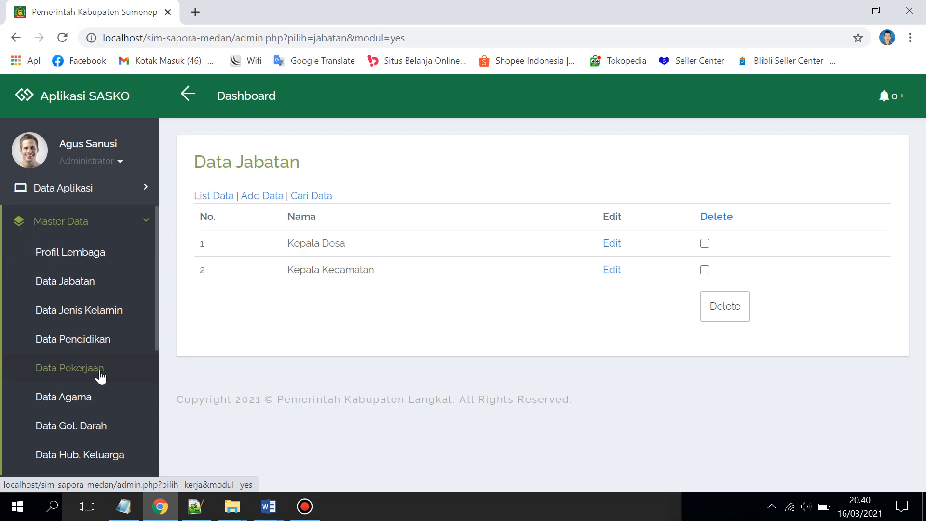
scroll(109, 363, down, 1)
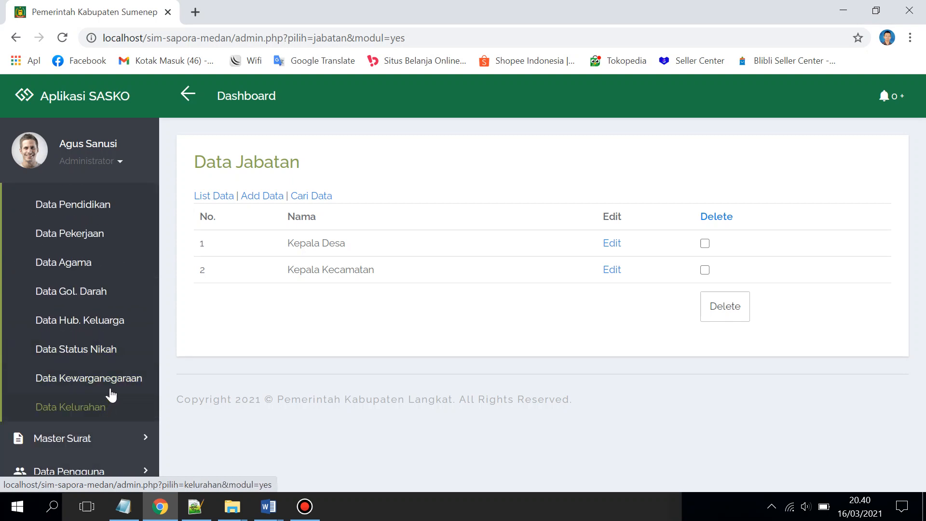
click(117, 381)
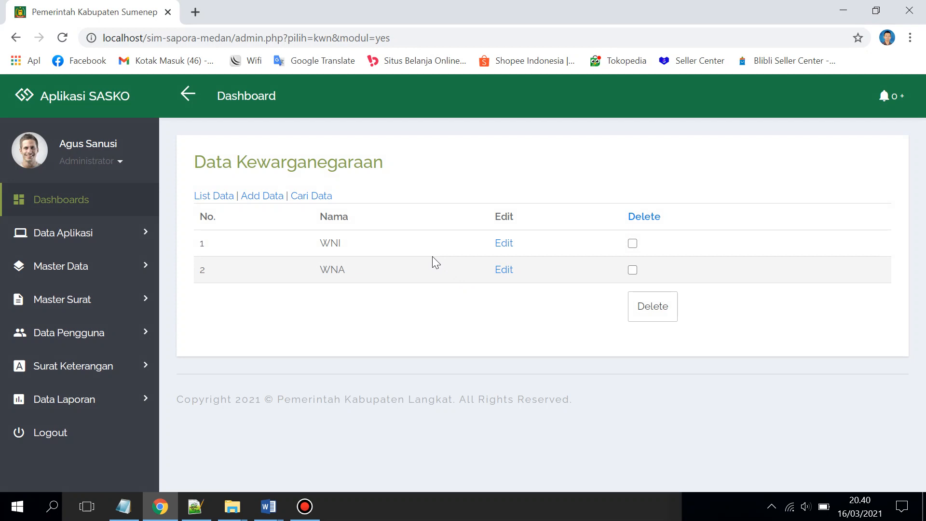
Browse the Data Pekerjaan occupation list, then open the Data Kelurahan page
click(126, 305)
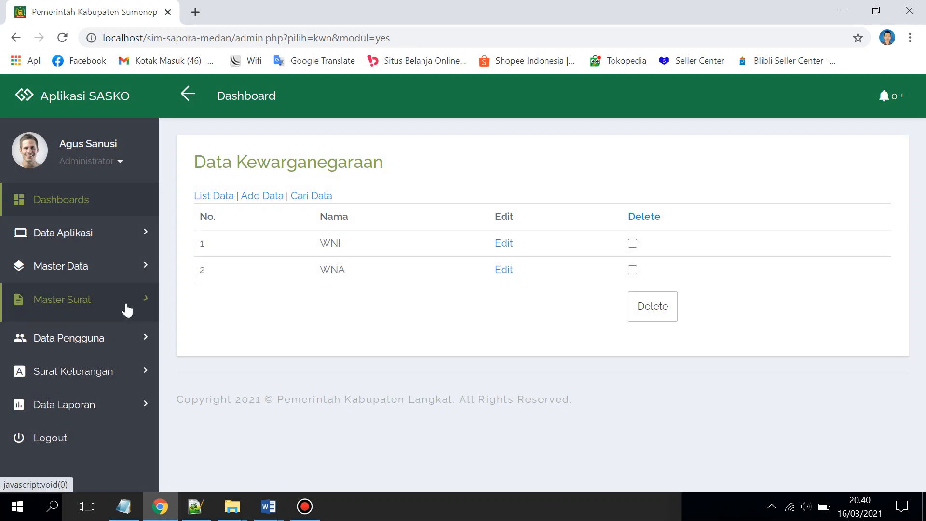
click(127, 279)
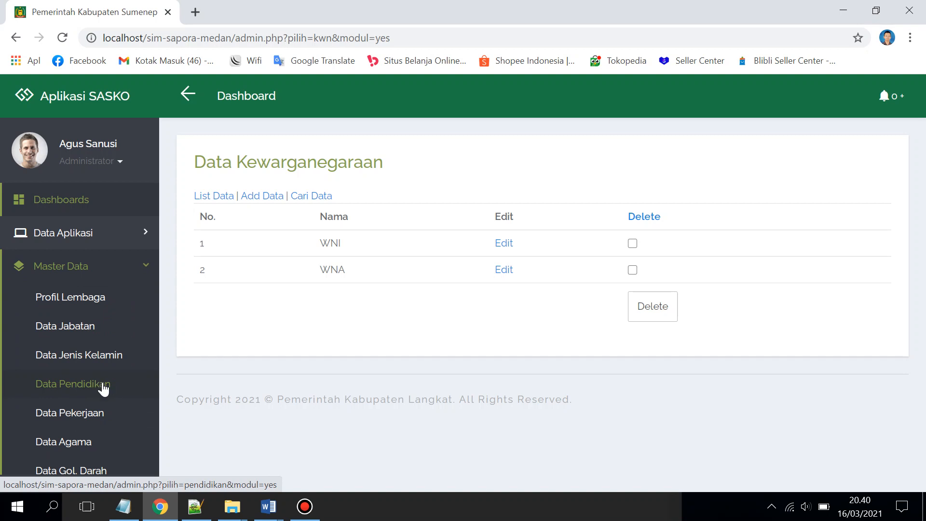
click(89, 412)
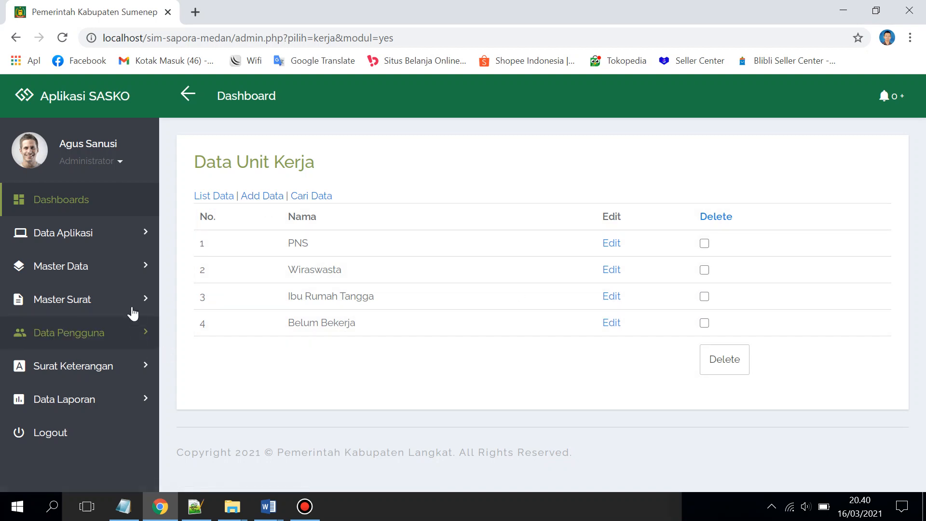
click(134, 277)
scroll(116, 380, down, 4)
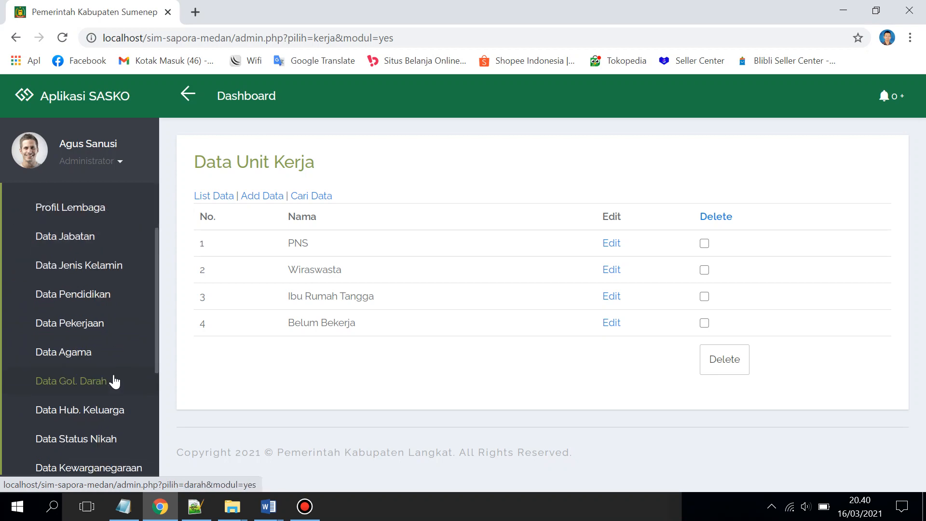
click(100, 405)
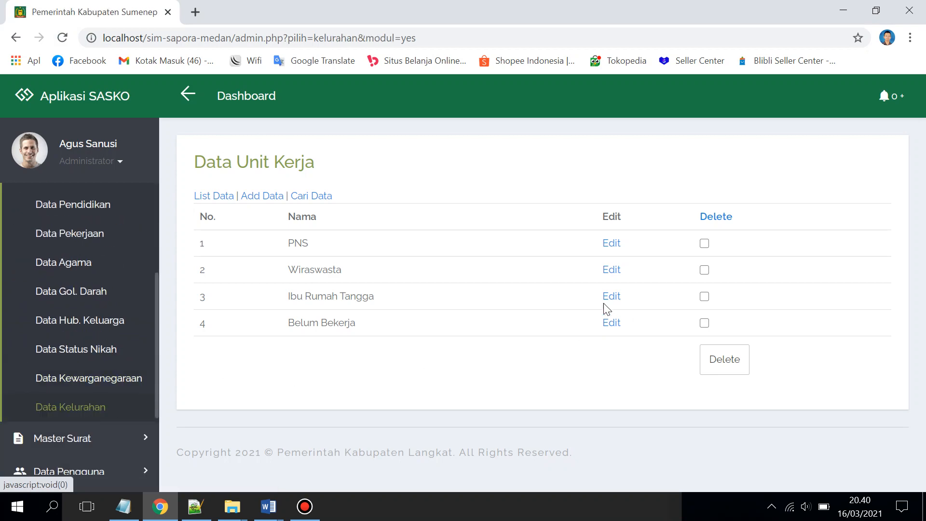
Scroll through the kecamatan rows from Babalan (2 kelurahan) to Kutambaru (0) and back
scroll(462, 250, down, 3)
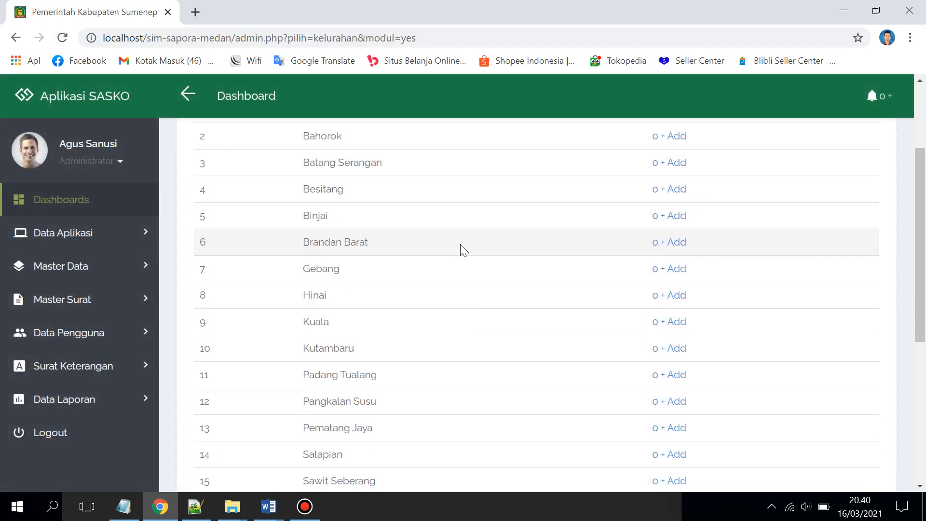
scroll(463, 250, up, 3)
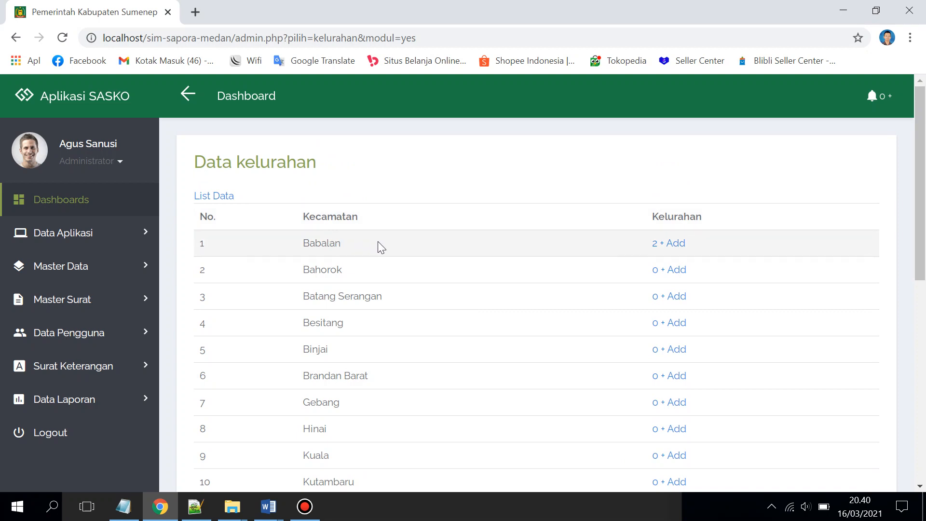
scroll(584, 265, down, 1)
scroll(637, 258, up, 1)
scroll(326, 230, down, 9)
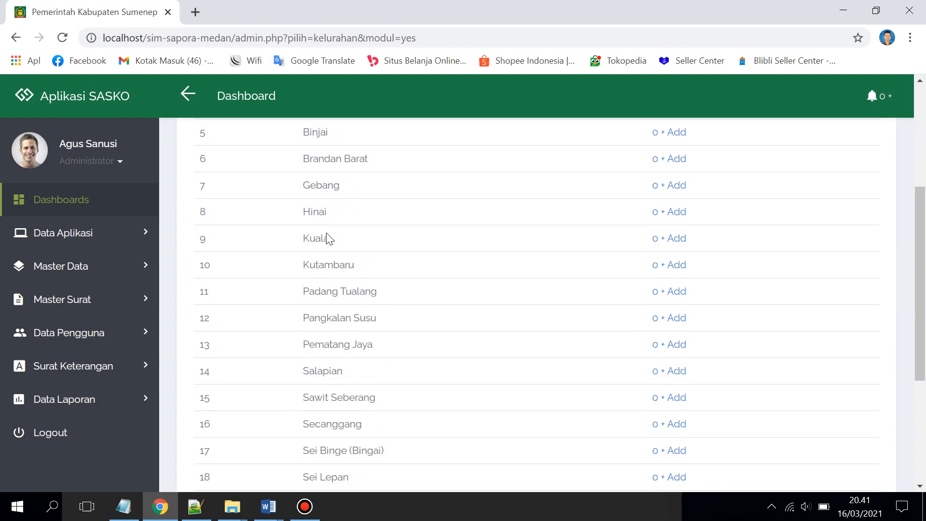
scroll(328, 227, up, 9)
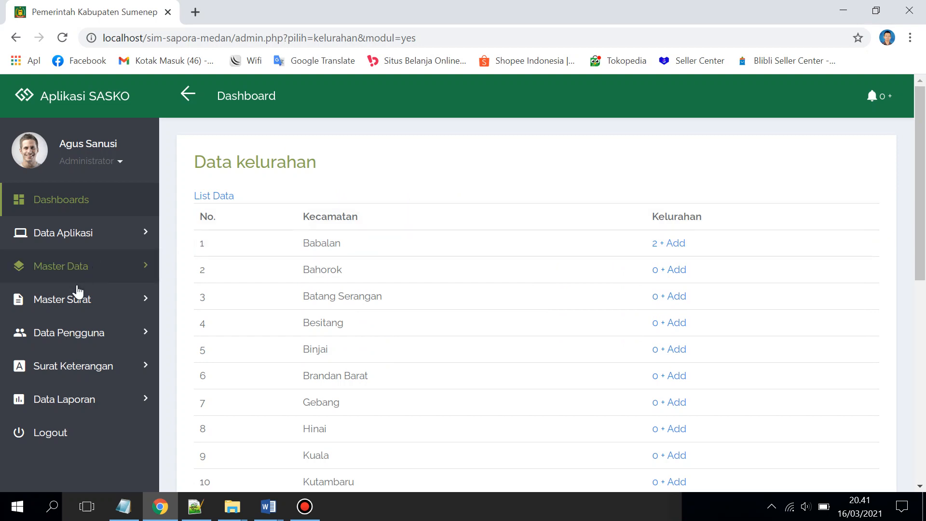
click(120, 311)
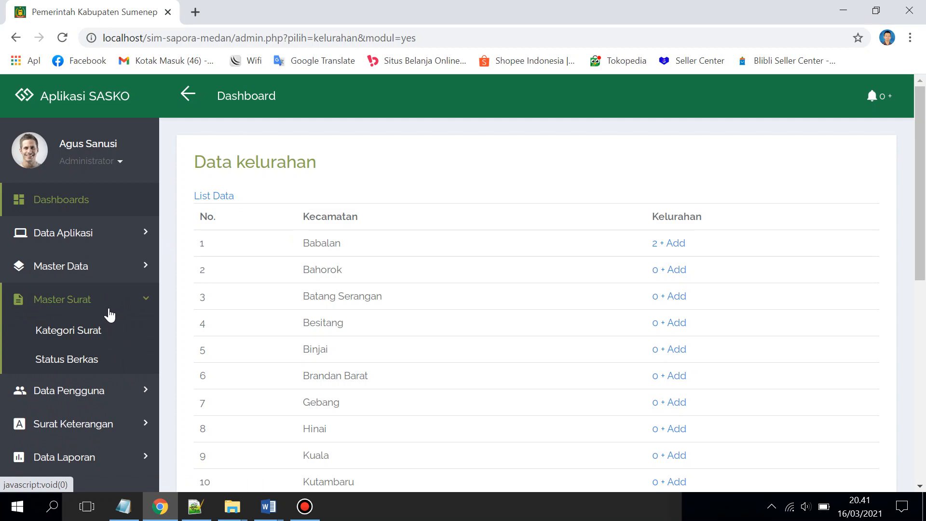
View the Kategori Surat list, then bring back the Word draft Surat Keterangan Usaha template
click(102, 333)
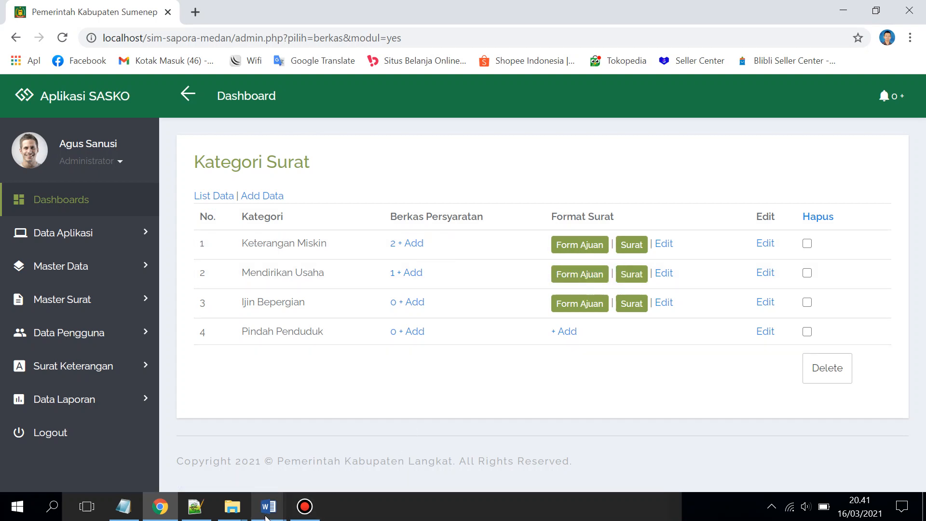
mouse_move(266, 514)
click(230, 482)
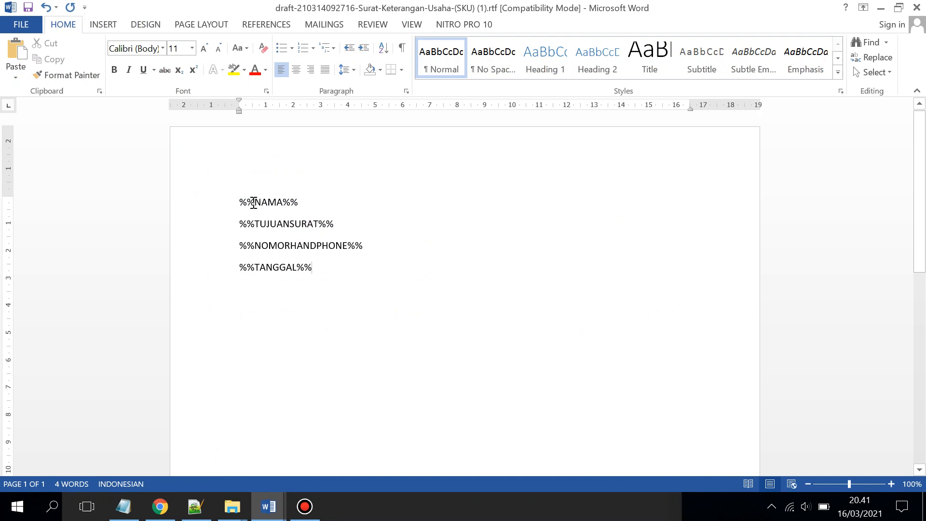
Check the %%NAMA%% and %%TANGGAL%% placeholders in the Word draft, then minimize Word
double_click(256, 202)
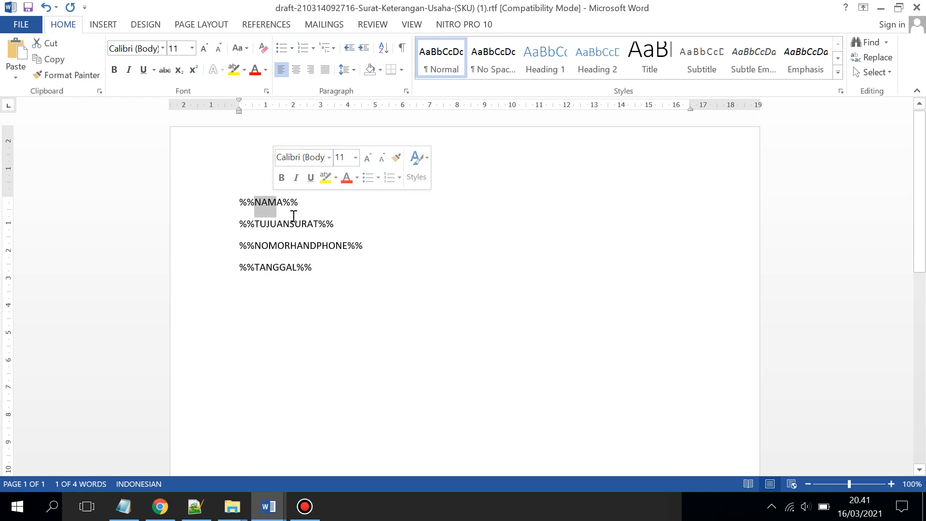
drag(300, 267, 263, 270)
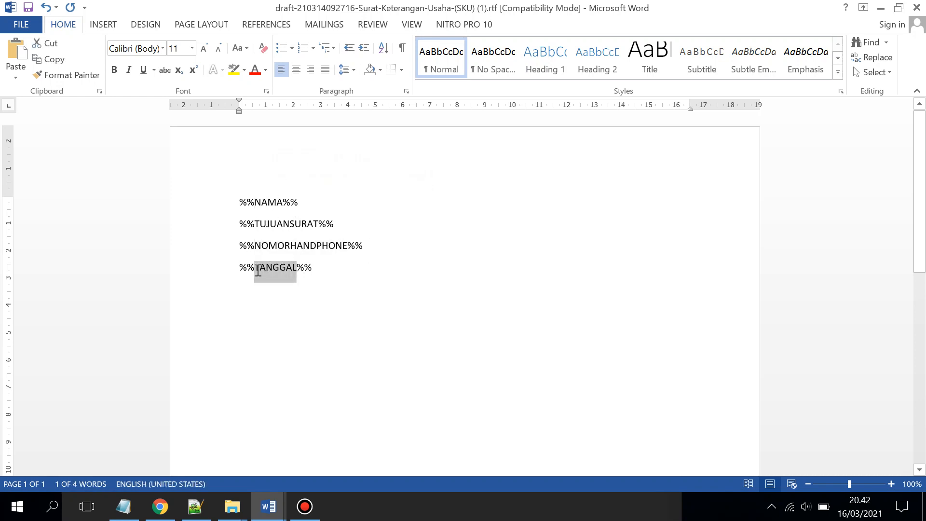
click(880, 8)
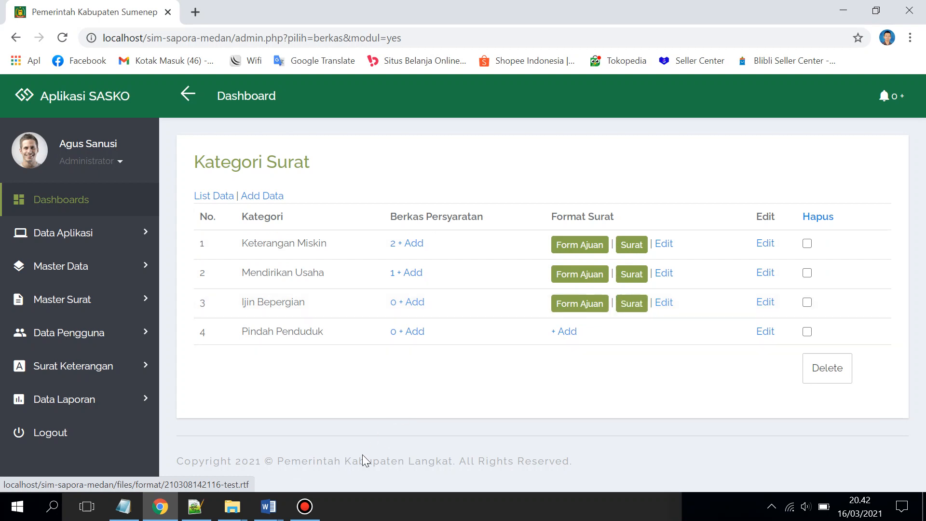
mouse_move(268, 515)
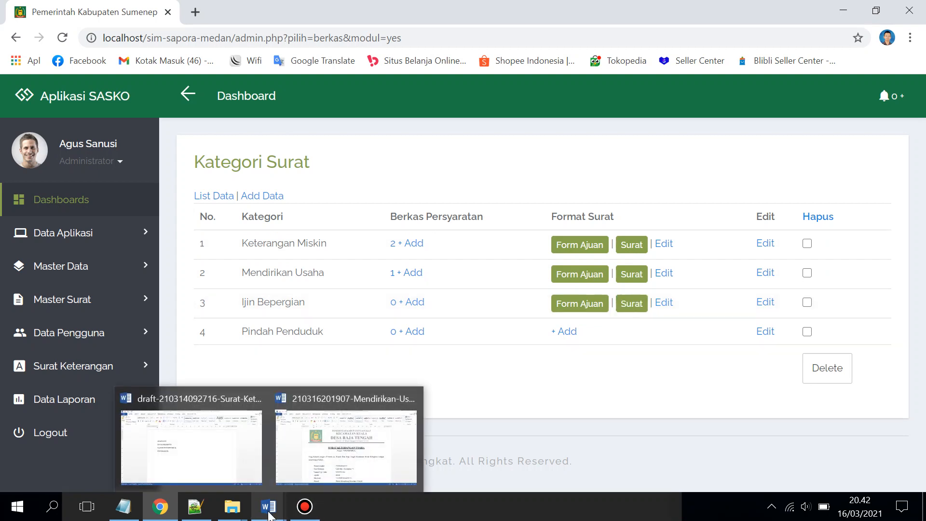
Review the %%NOMOR%% and %%NAMA%% placeholders in the Mendirikan-Usaha.rtf letter
click(335, 471)
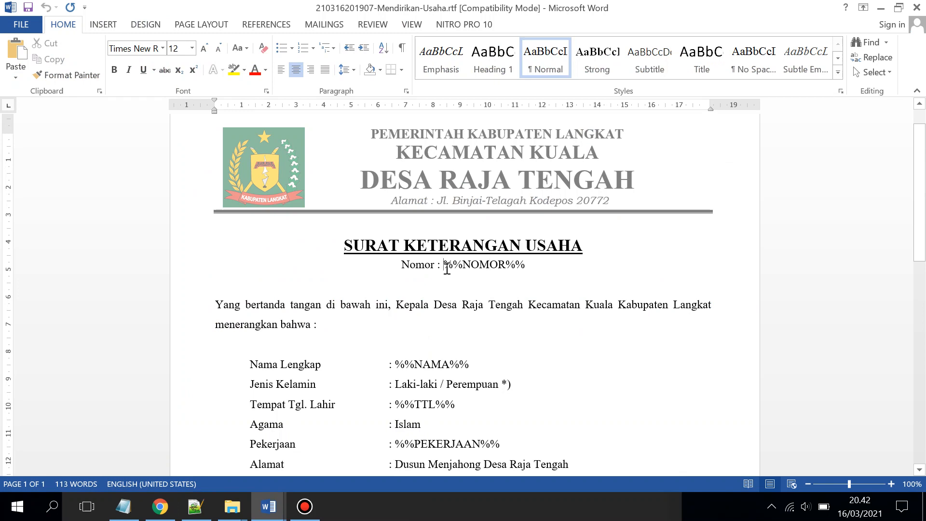
drag(447, 269, 521, 261)
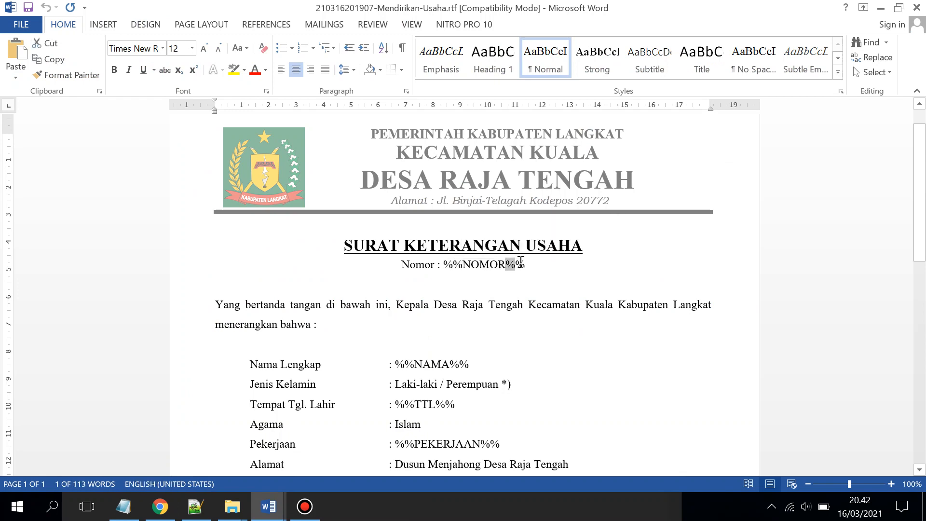
scroll(479, 314, down, 3)
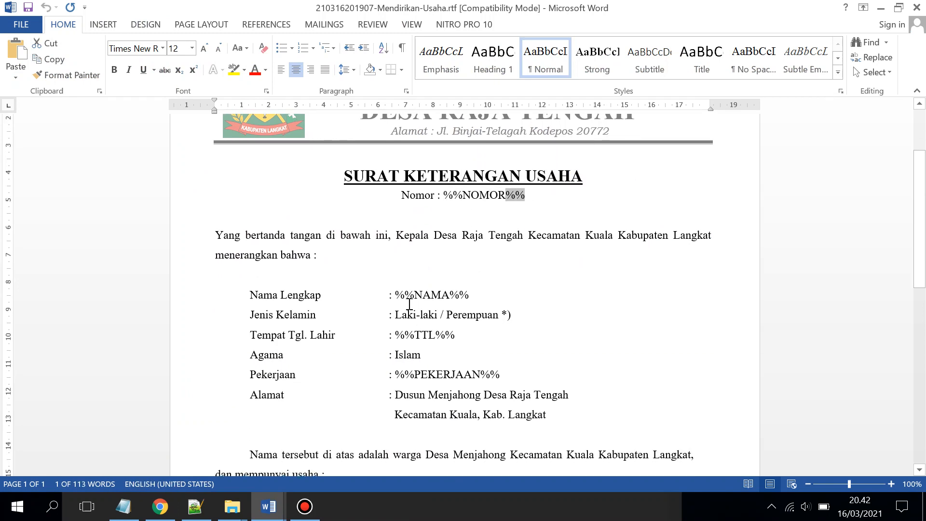
drag(416, 295, 468, 295)
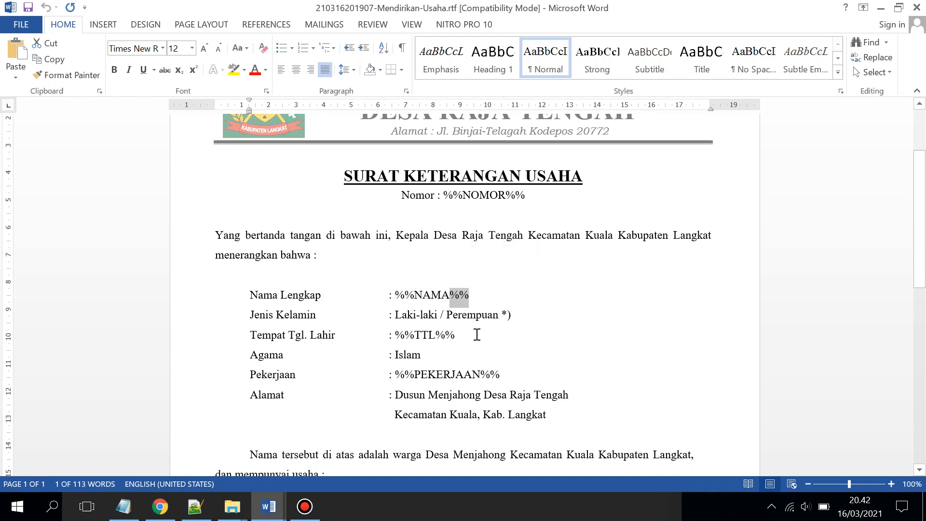
scroll(475, 330, down, 5)
scroll(581, 247, up, 2)
scroll(582, 248, down, 1)
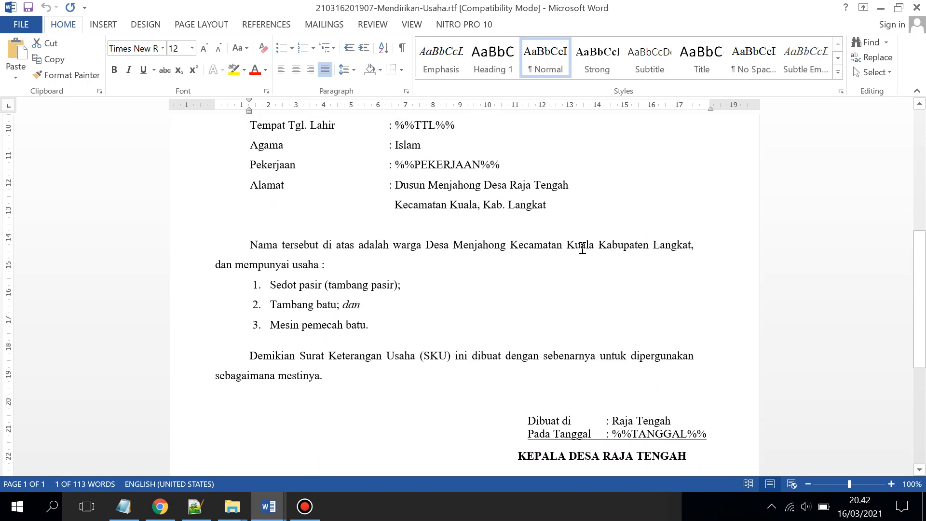
scroll(582, 249, up, 4)
scroll(461, 342, down, 4)
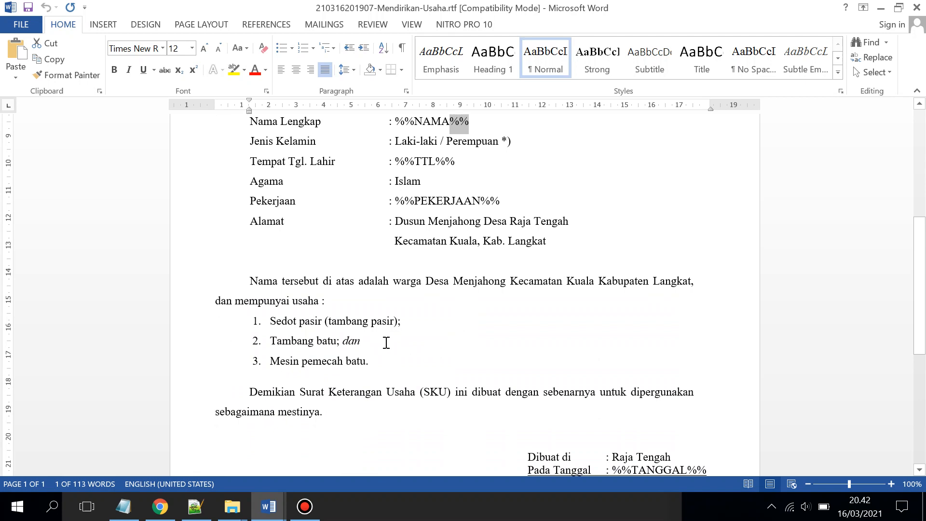
Replace the first business list item's text with %%USAHA1%% and minimize Word
drag(270, 319, 407, 320)
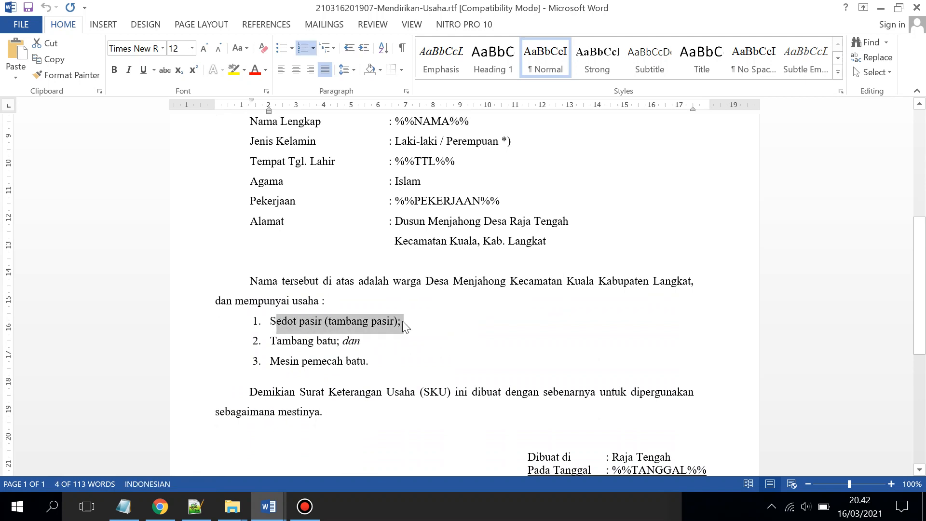
text(%%)
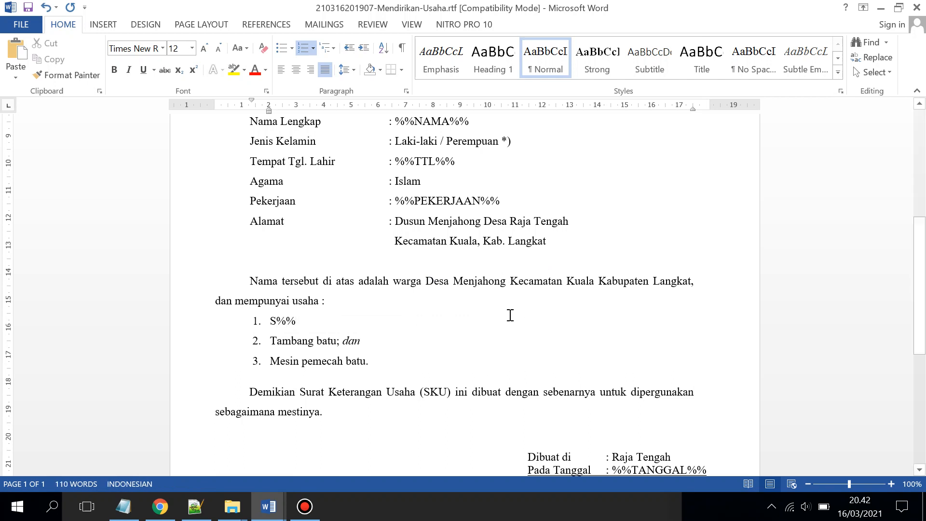
key(BackSpace)
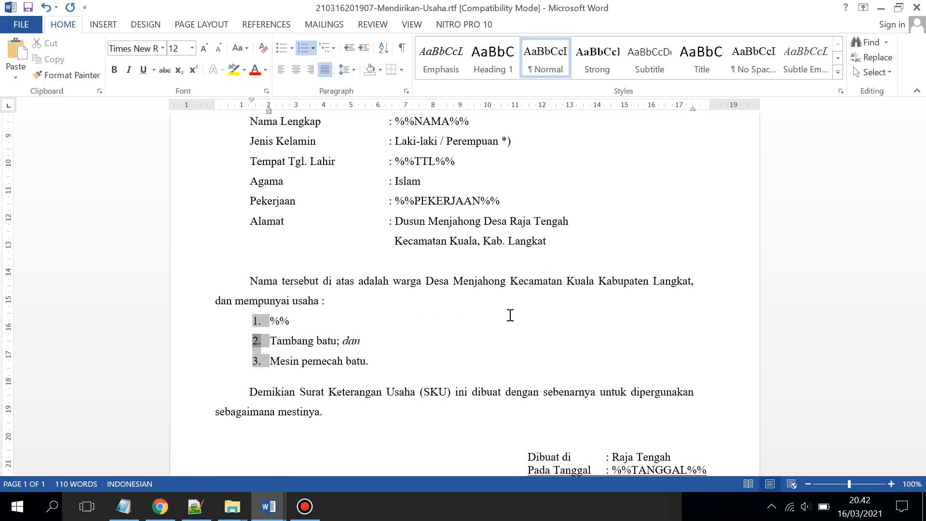
key(Down)
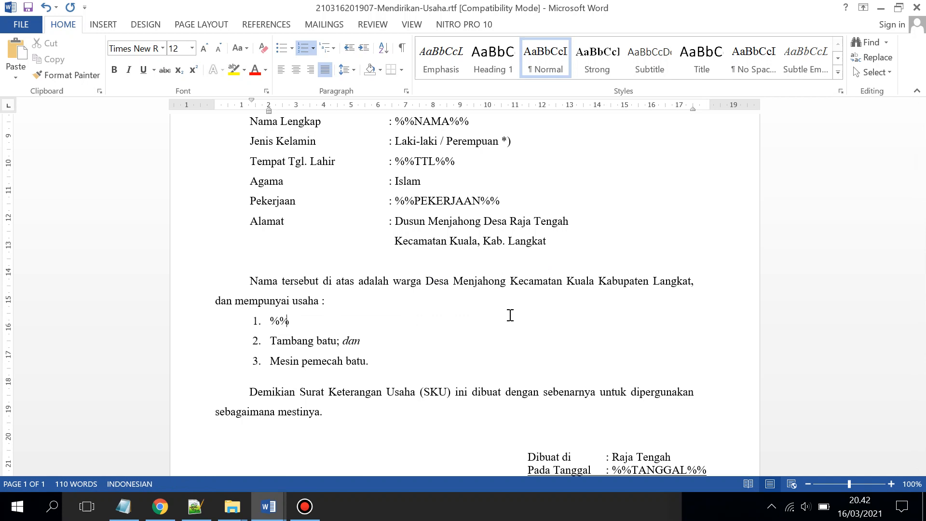
key(Right)
key(Left)
text(USAH)
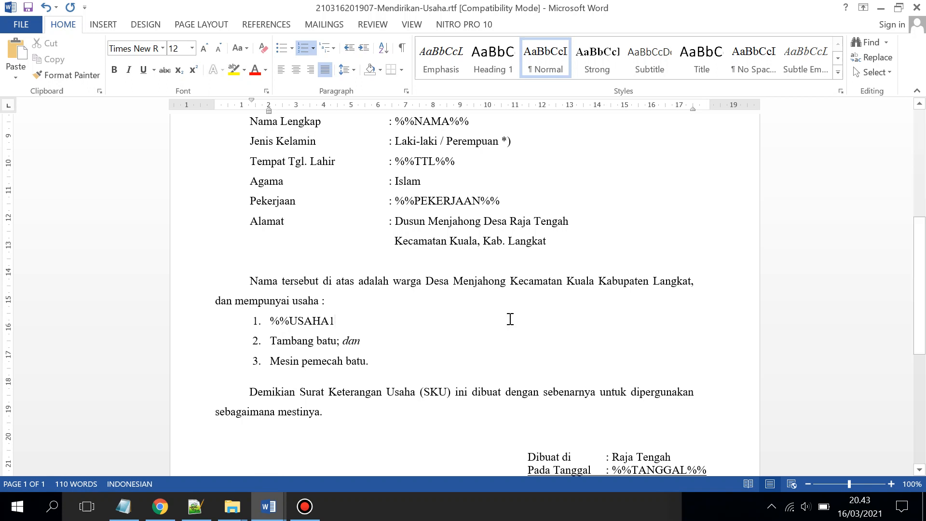
text(A1%%)
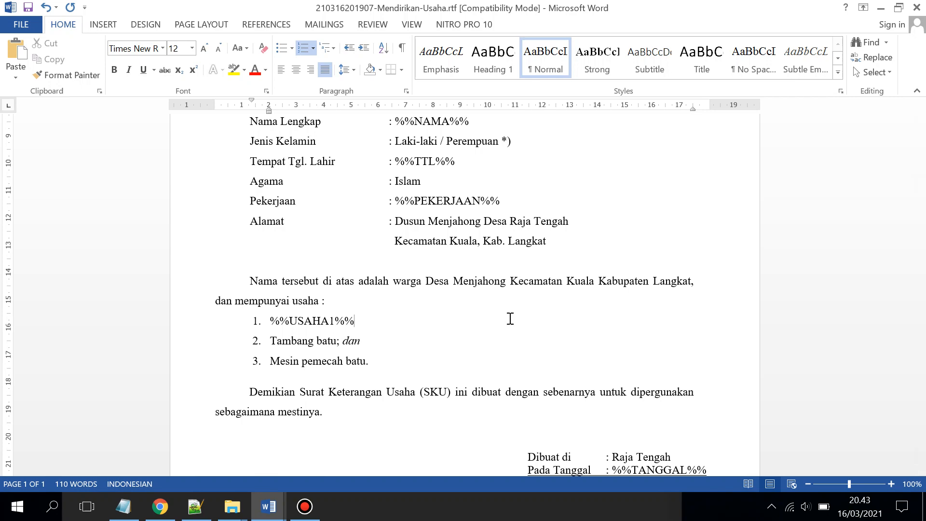
click(872, 13)
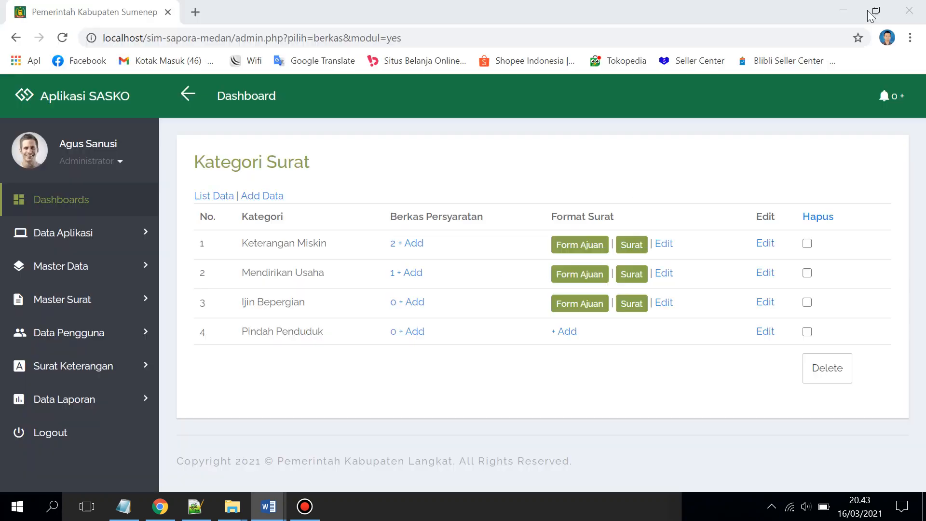
Preview the template forms for Ijin Bepergian and Pindah Penduduk, then open Mendirikan Usaha's requirements
click(663, 304)
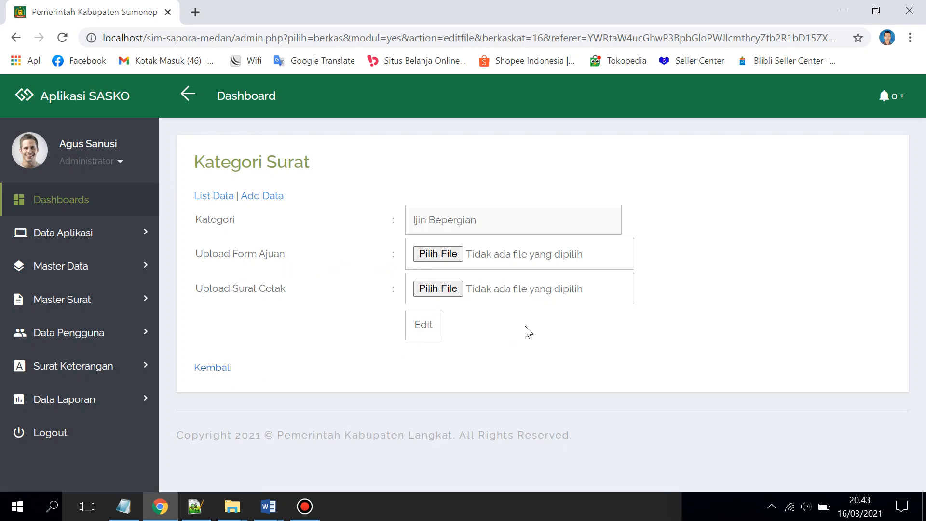
click(225, 368)
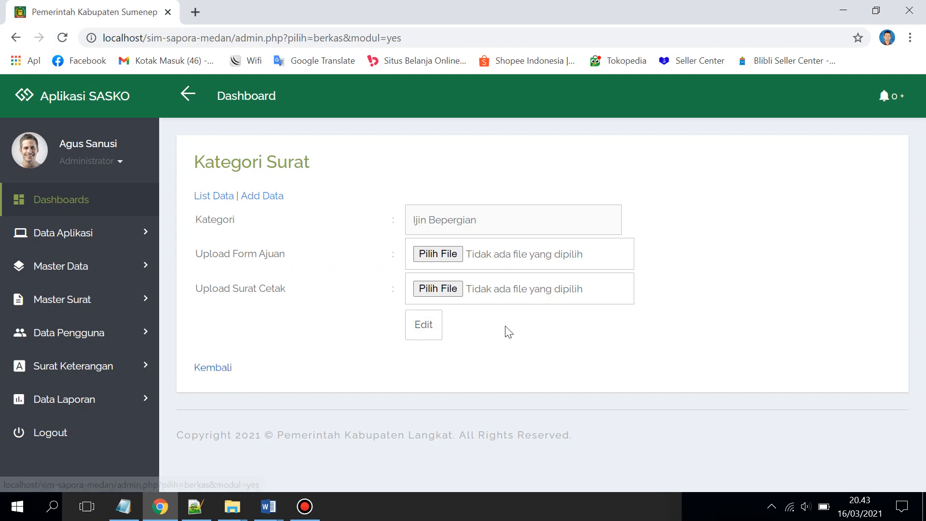
click(567, 331)
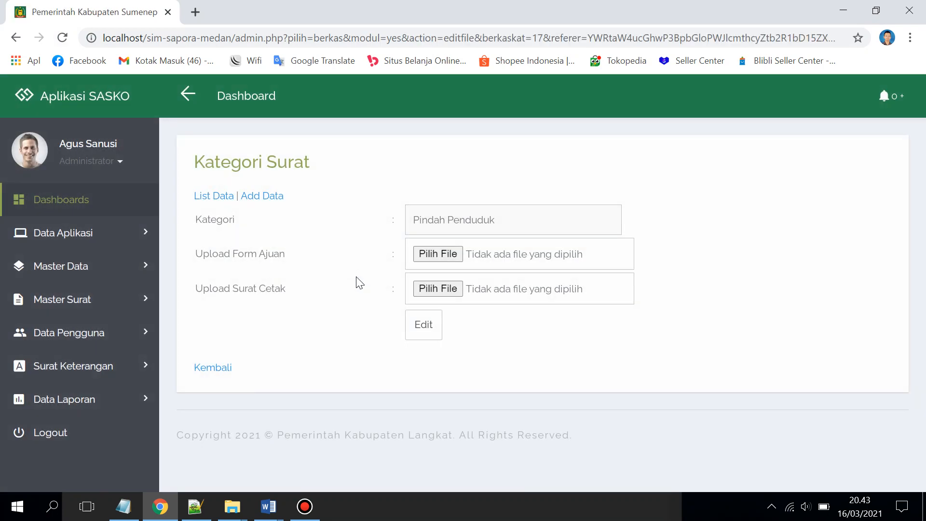
click(218, 368)
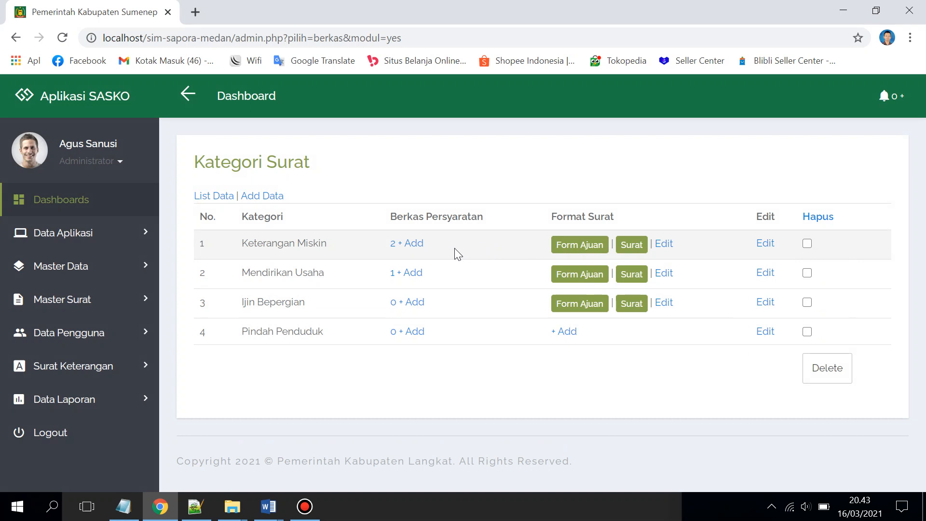
click(406, 275)
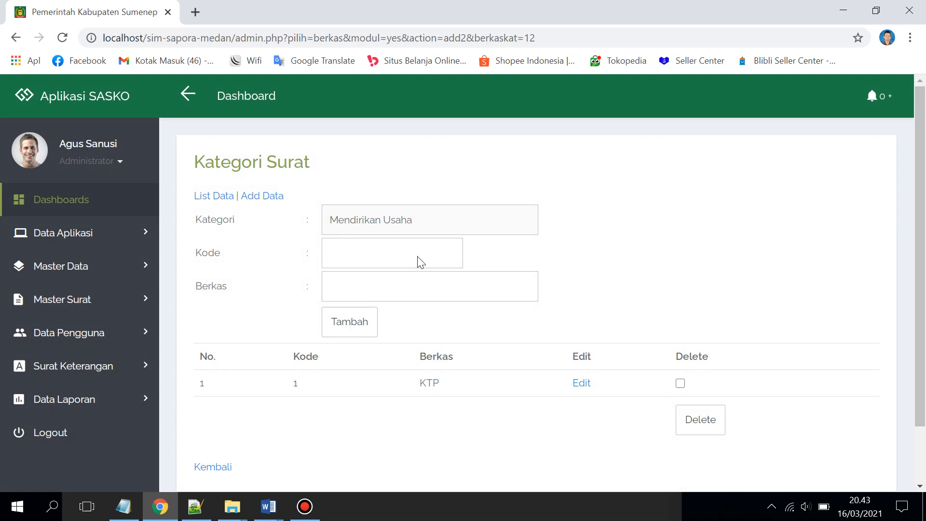
Add KK as required document code 2 for Mendirikan Usaha, then go back to Kategori Surat
drag(438, 381, 416, 388)
click(388, 257)
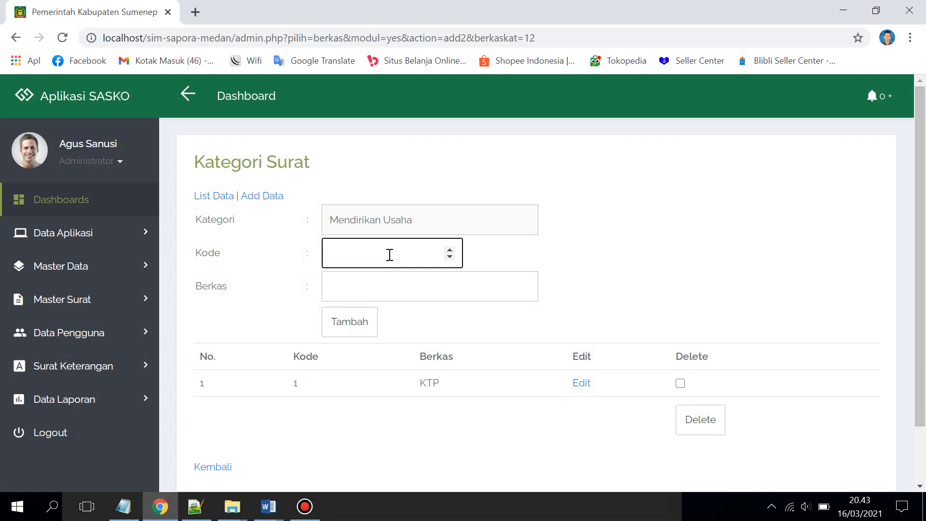
text(2)
click(385, 288)
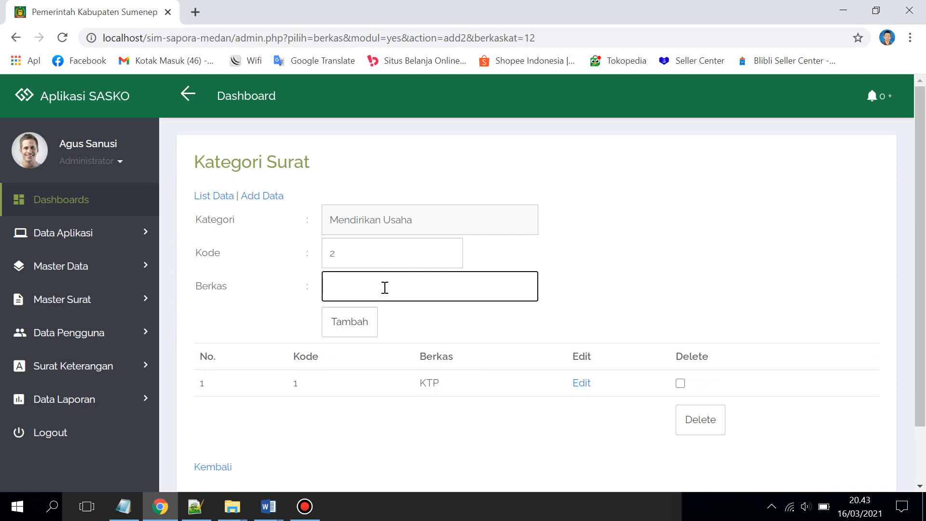
click(343, 324)
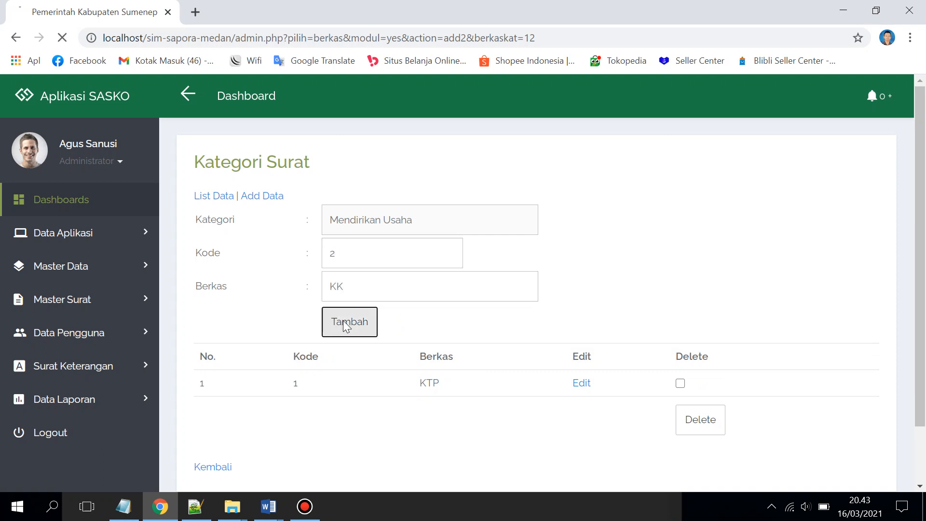
scroll(398, 436, down, 3)
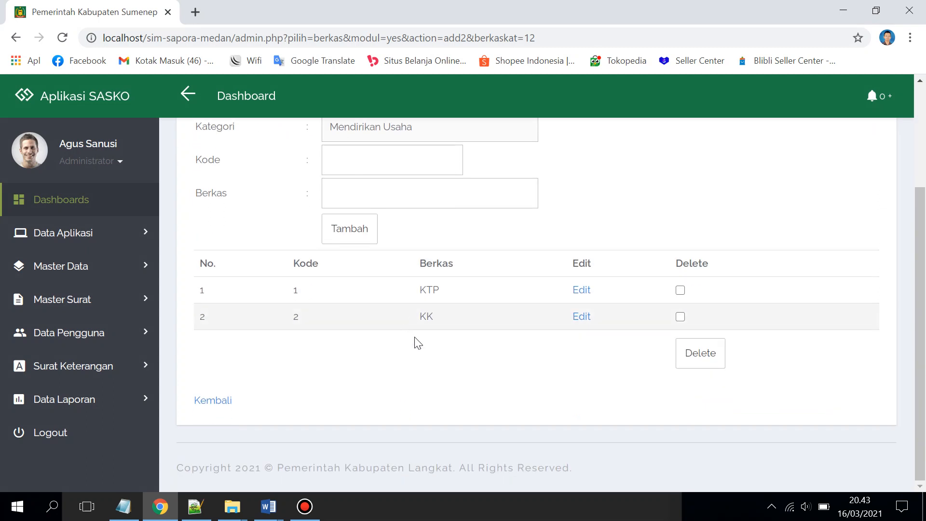
click(235, 406)
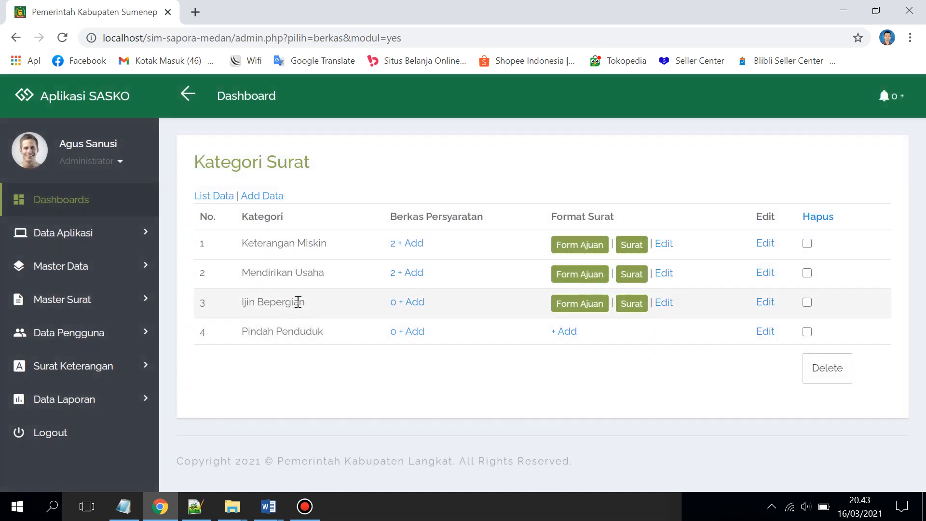
Add a new letter category named Melanjutkan Studi and return to the category list
click(260, 199)
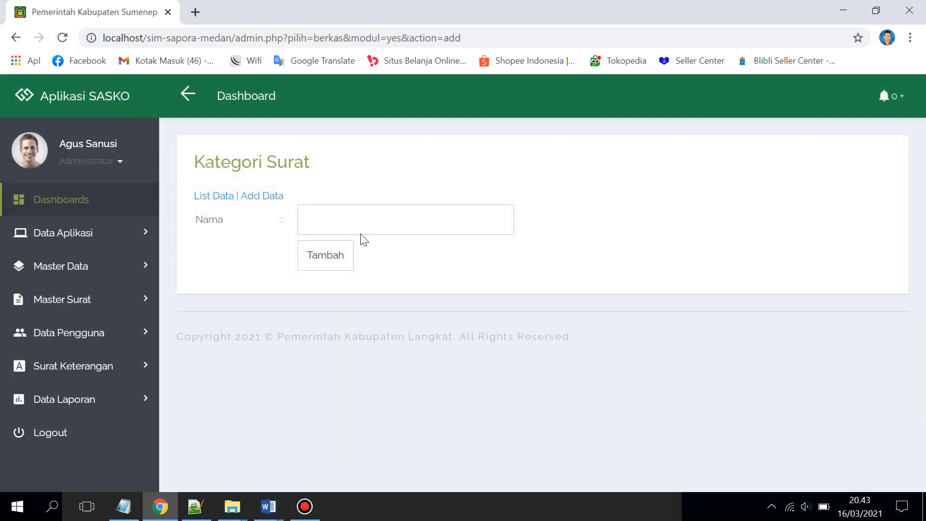
click(360, 227)
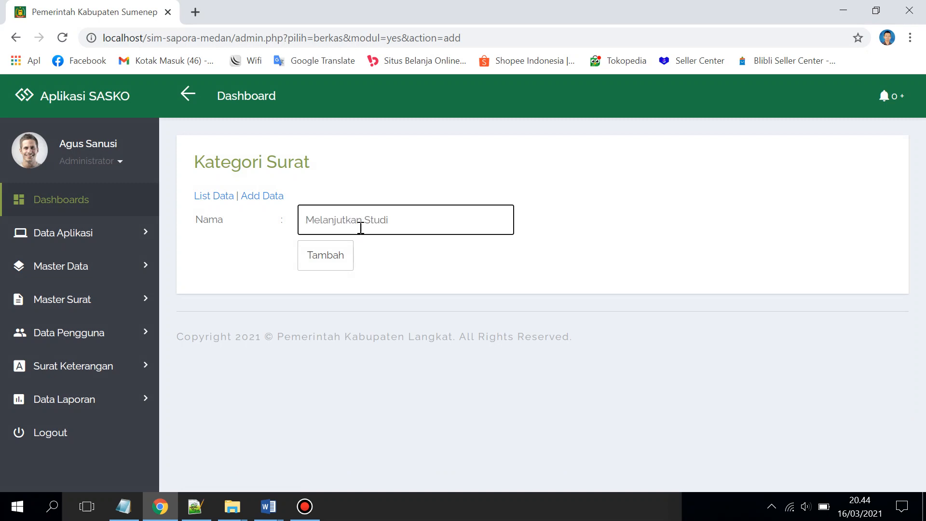
click(353, 257)
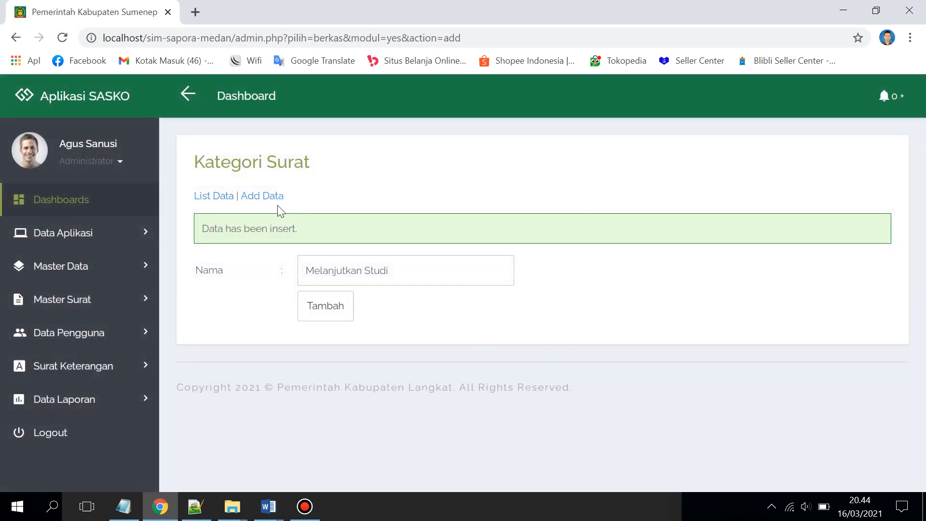
click(227, 196)
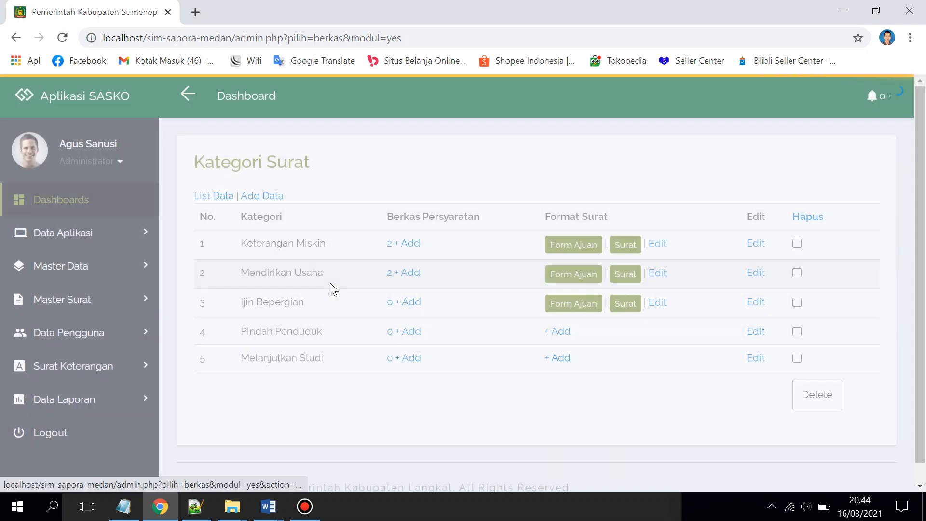
scroll(287, 344, down, 1)
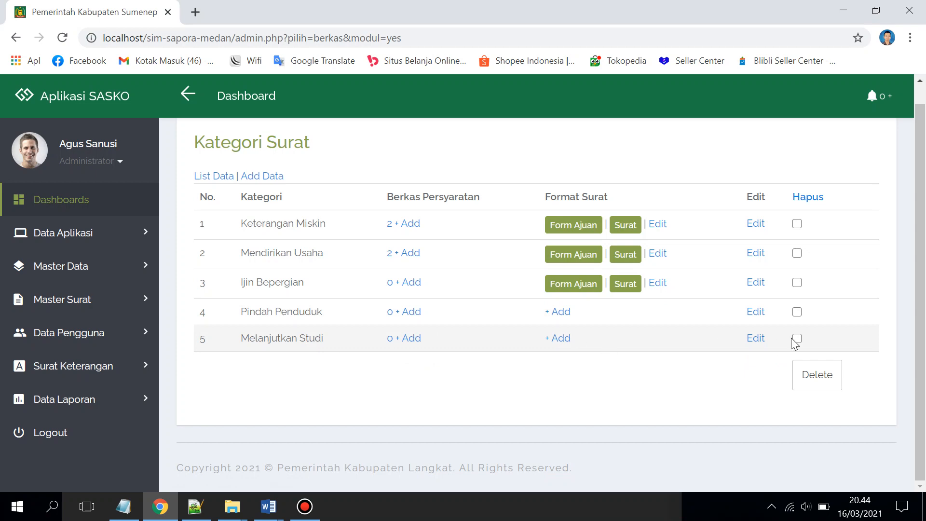
Rename the Melanjutkan Studi category to Melanjutkan Studi S2
click(751, 343)
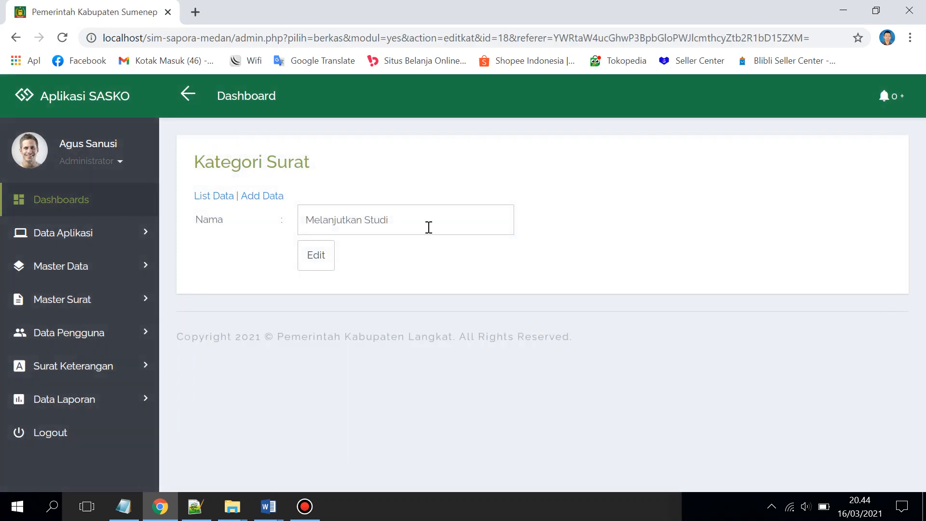
click(428, 227)
click(321, 262)
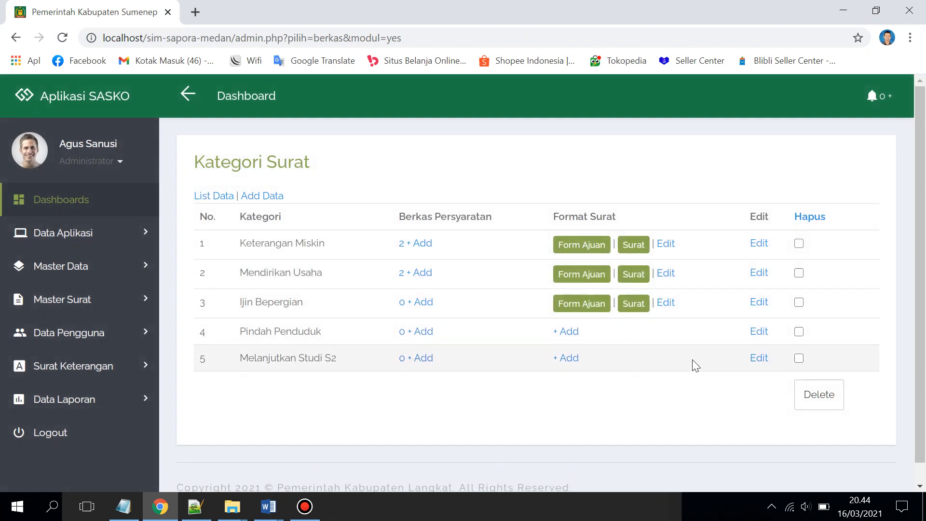
Delete the Melanjutkan Studi S2 category, then expand the Data Pengguna and Master Surat menus
click(799, 358)
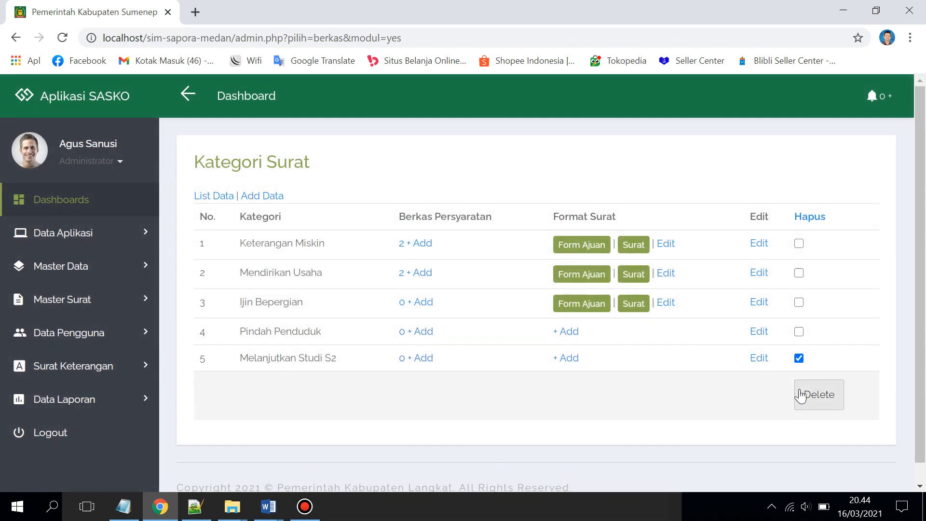
click(819, 395)
click(537, 118)
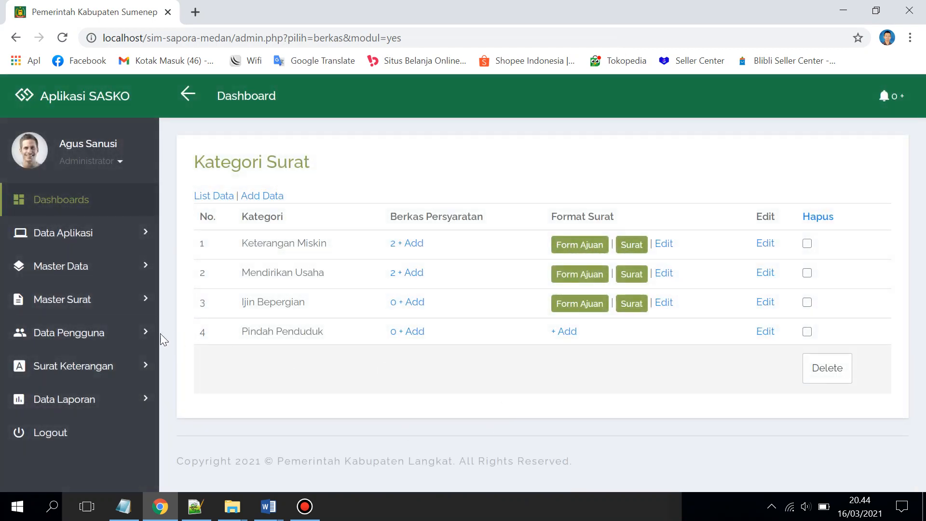
click(123, 333)
click(114, 301)
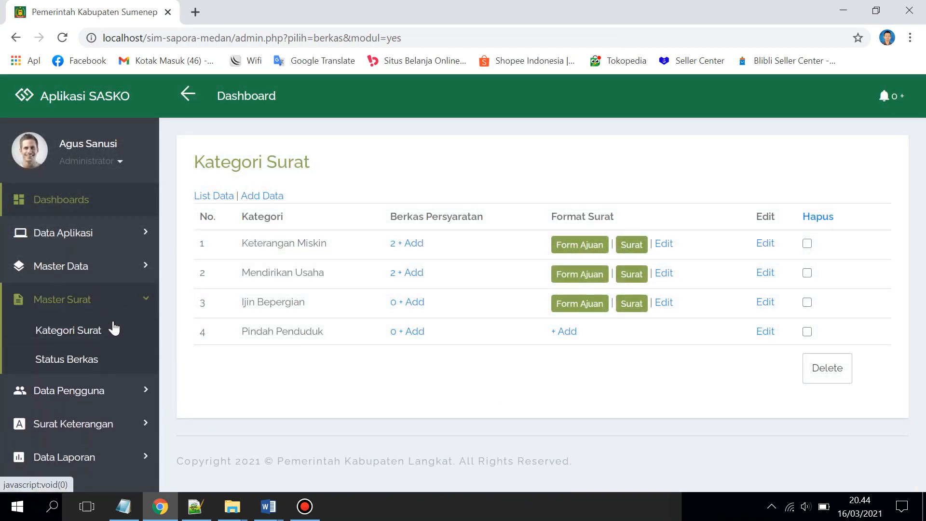
View the Status Berkas list and then the Data Operator list
click(99, 362)
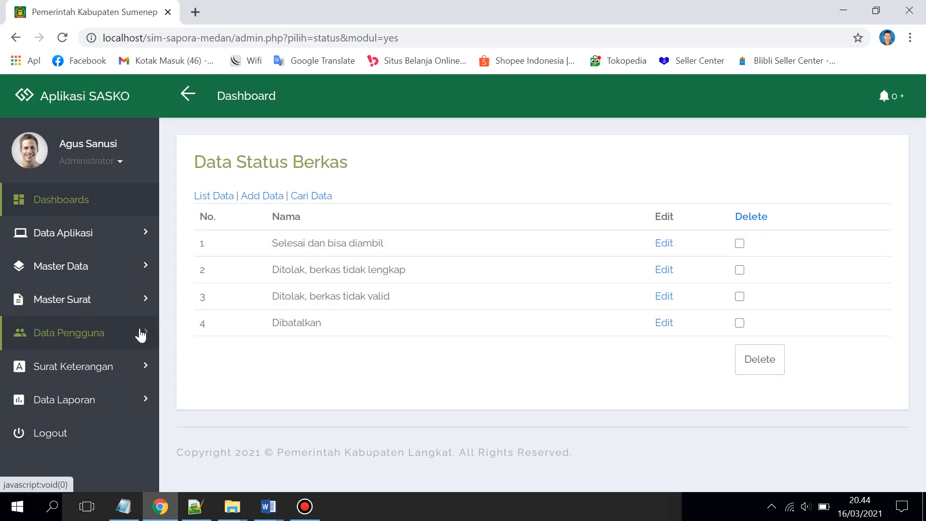
click(139, 335)
click(115, 363)
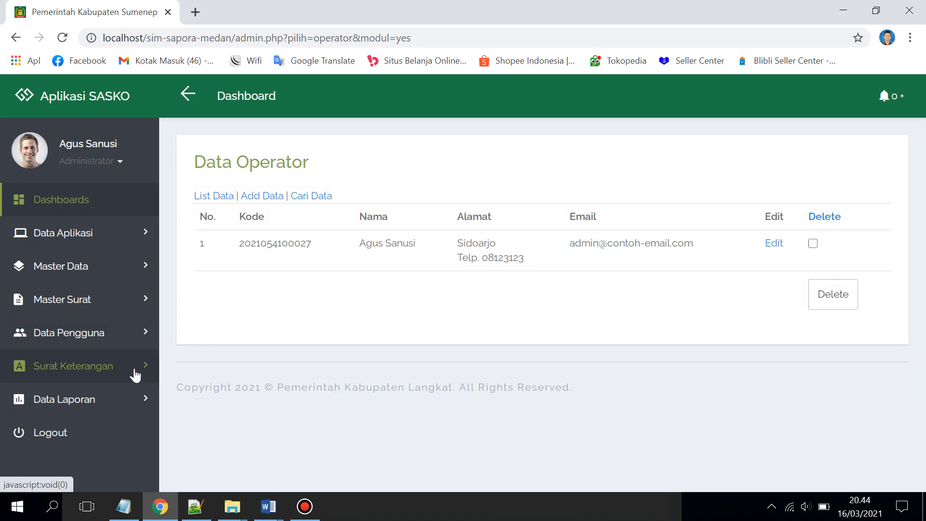
Open the Data Penduduk resident list and look through it
click(132, 342)
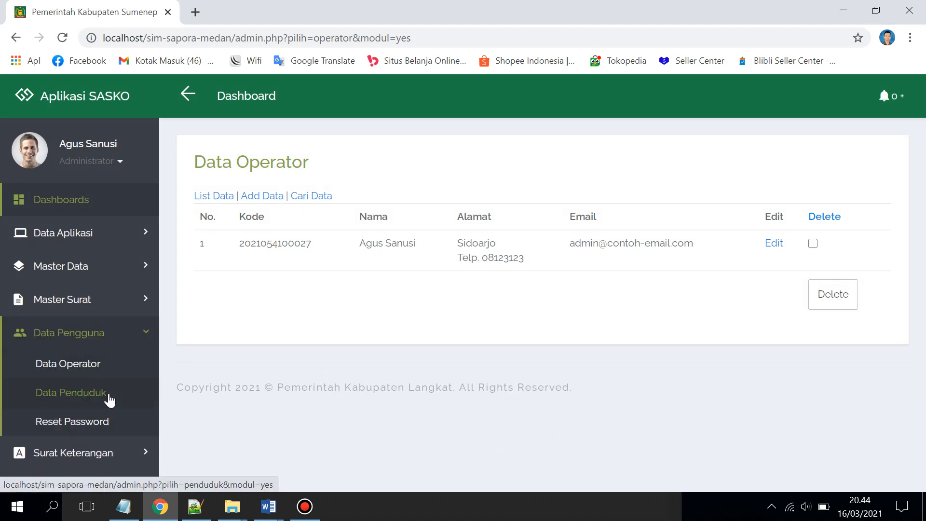
click(109, 397)
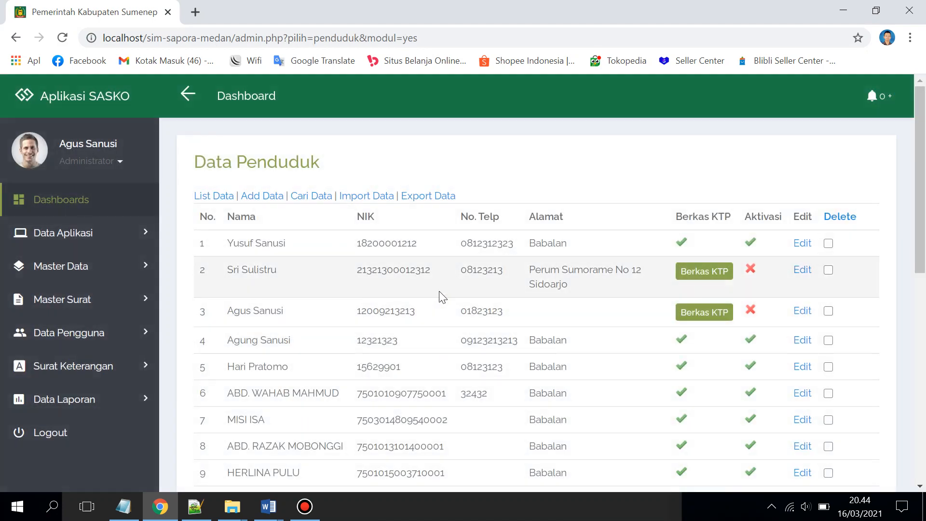
scroll(440, 294, down, 4)
scroll(440, 294, up, 4)
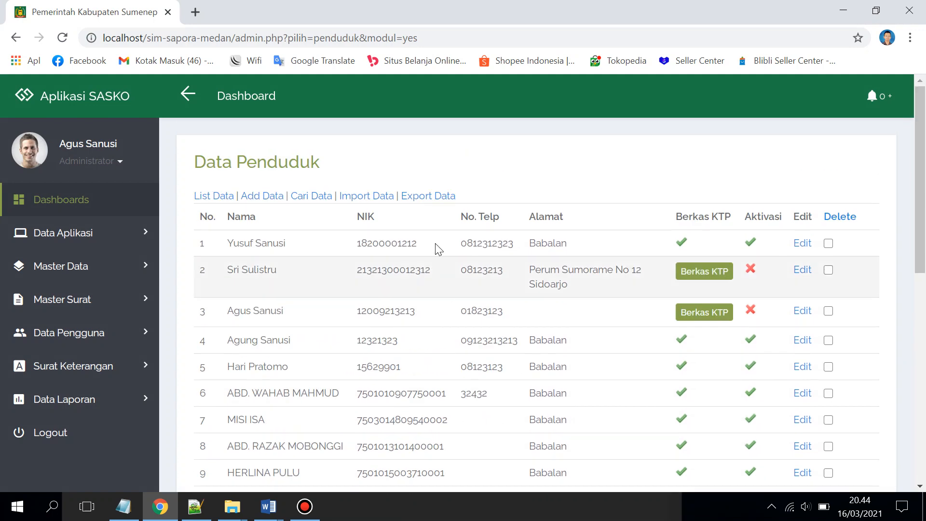
Select Desa A xx in the resident import form, then go to Reset Password
click(365, 196)
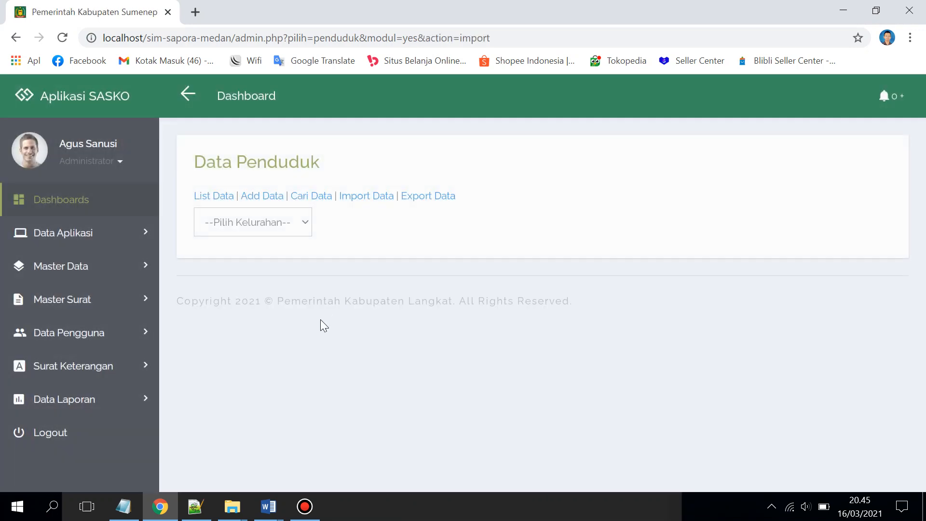
click(307, 227)
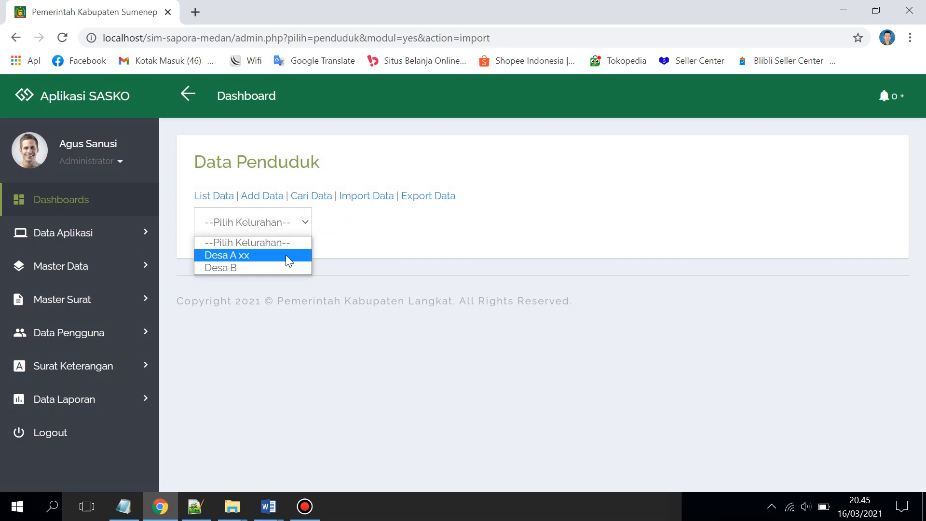
click(286, 255)
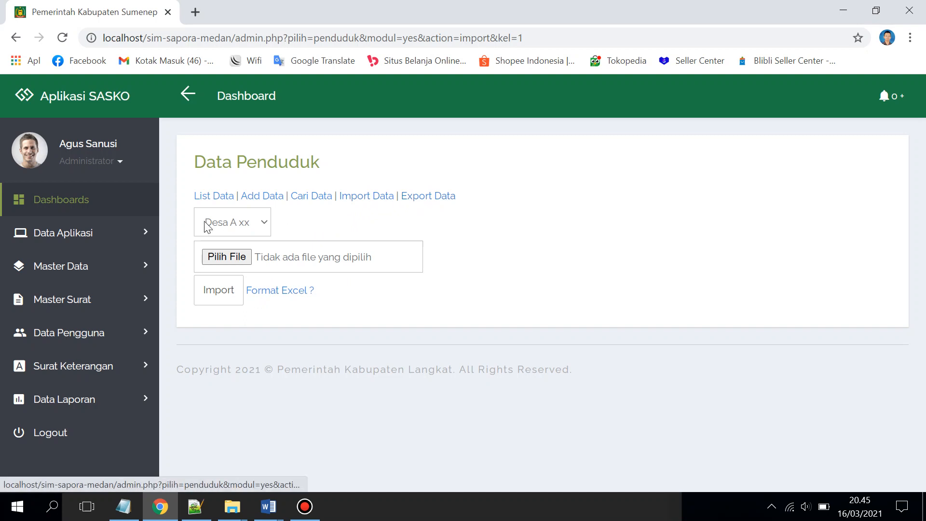
click(134, 341)
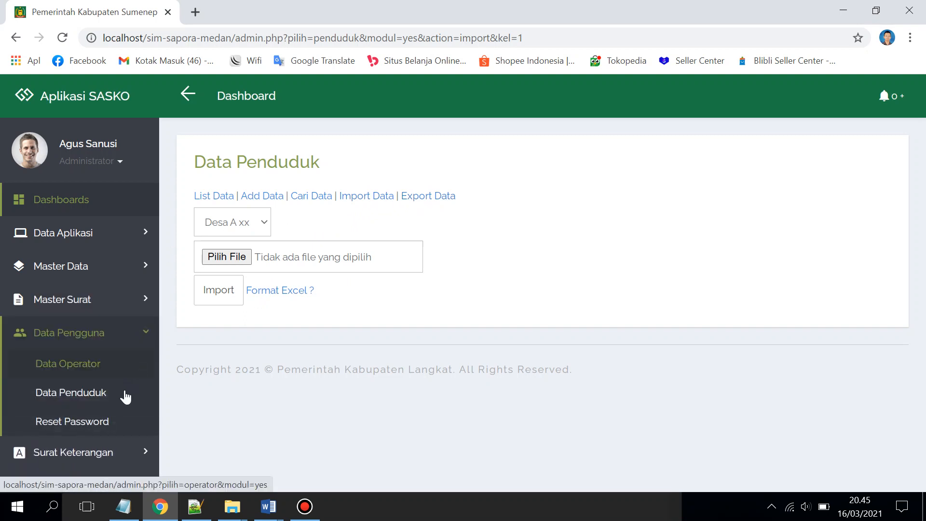
click(109, 433)
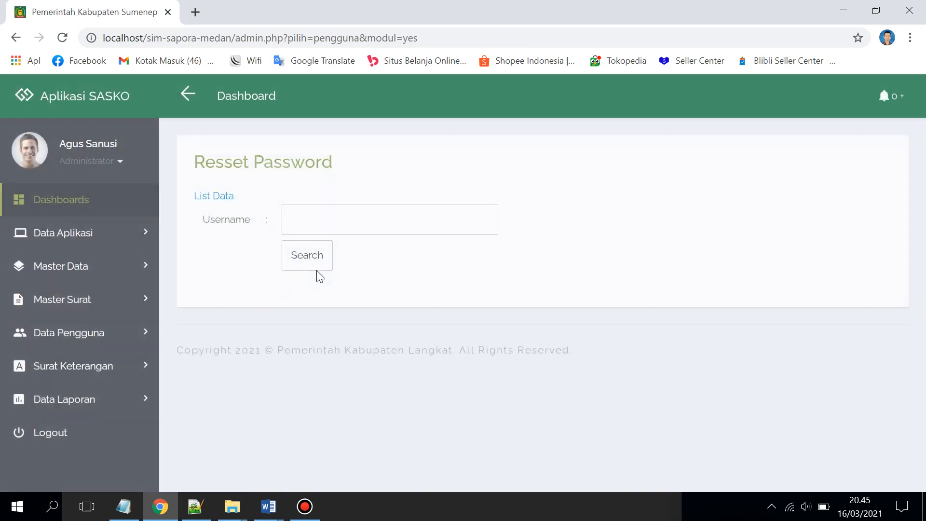
Browse the Data Pengguna, Master Surat, Surat Keterangan and Data Laporan menus, then return to Dashboards
click(333, 211)
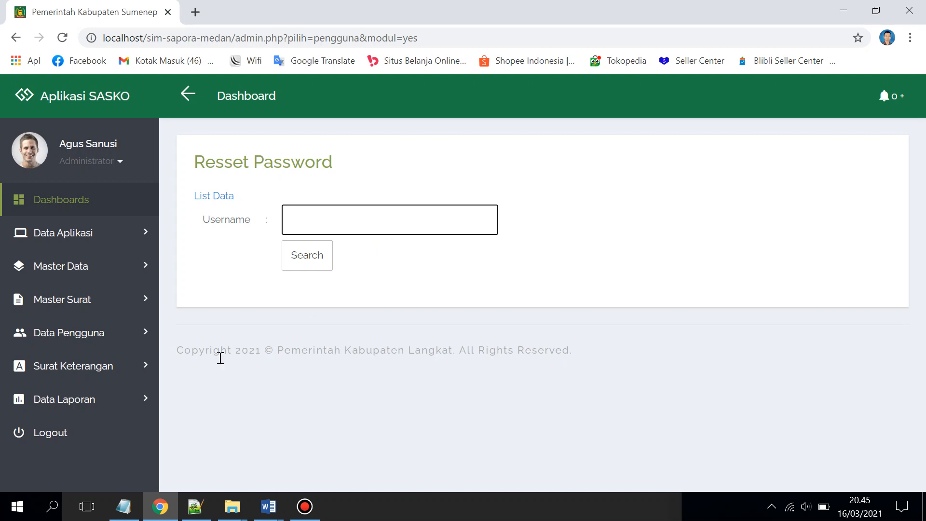
click(145, 345)
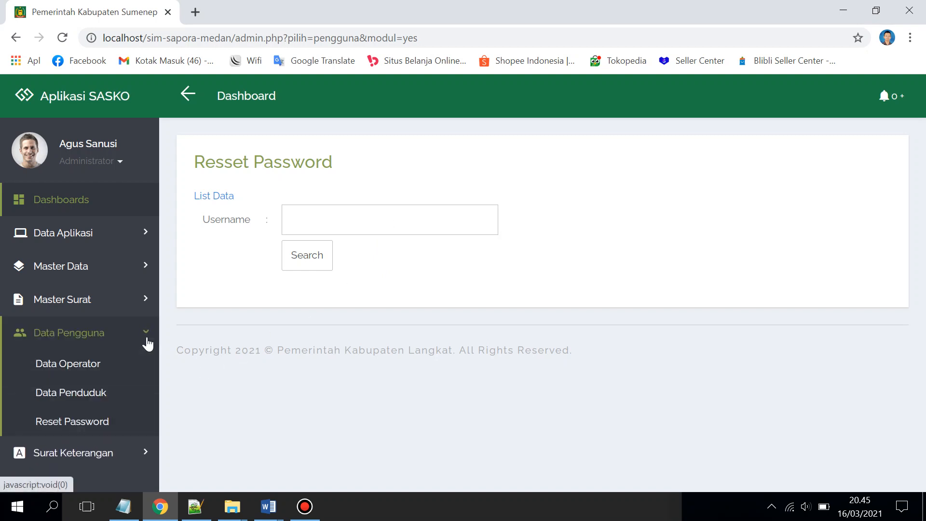
click(143, 344)
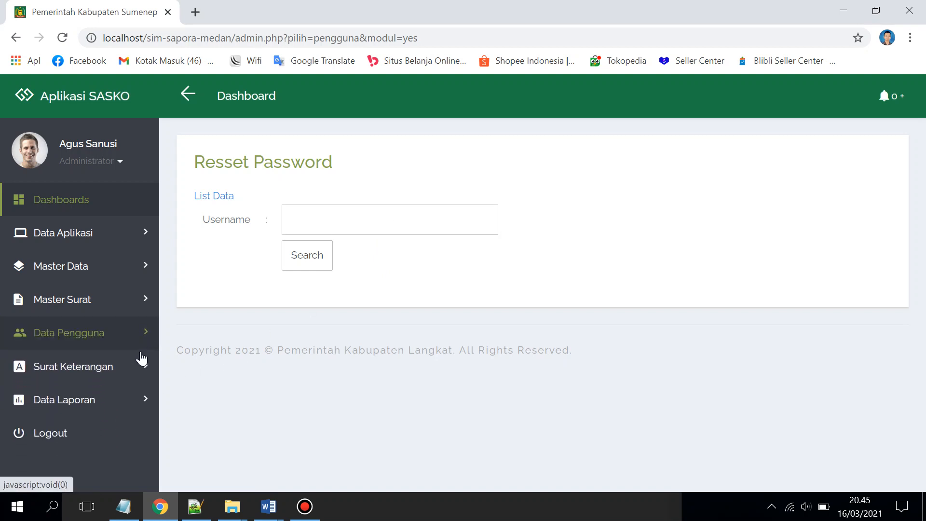
click(145, 310)
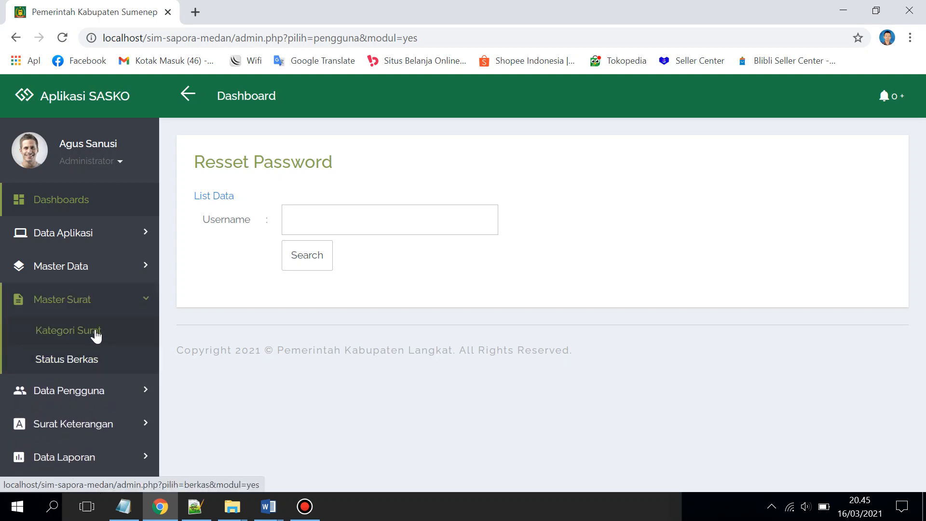
click(123, 423)
scroll(108, 351, down, 2)
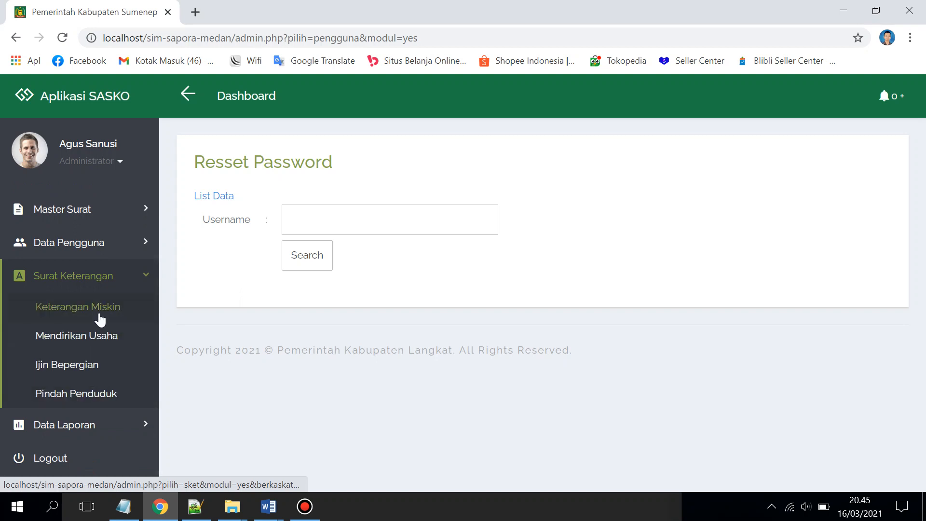
scroll(99, 328, up, 1)
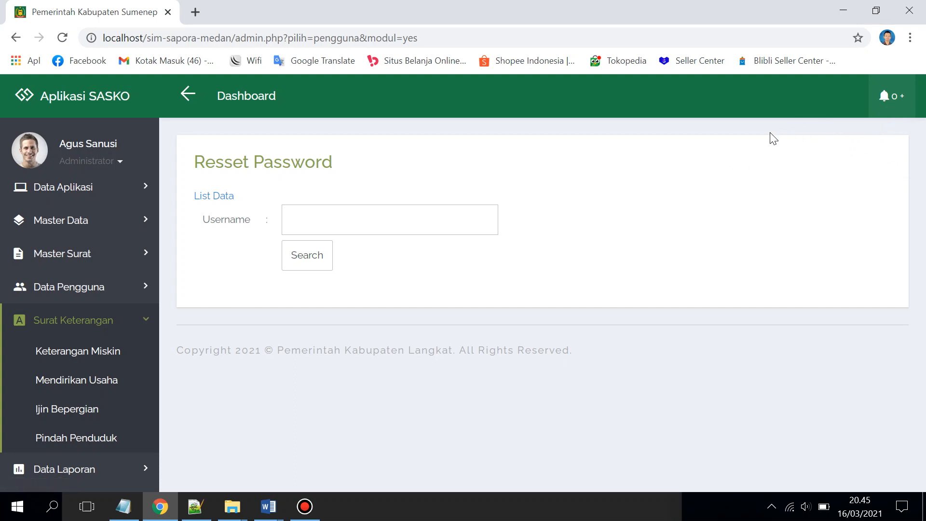
scroll(41, 344, down, 1)
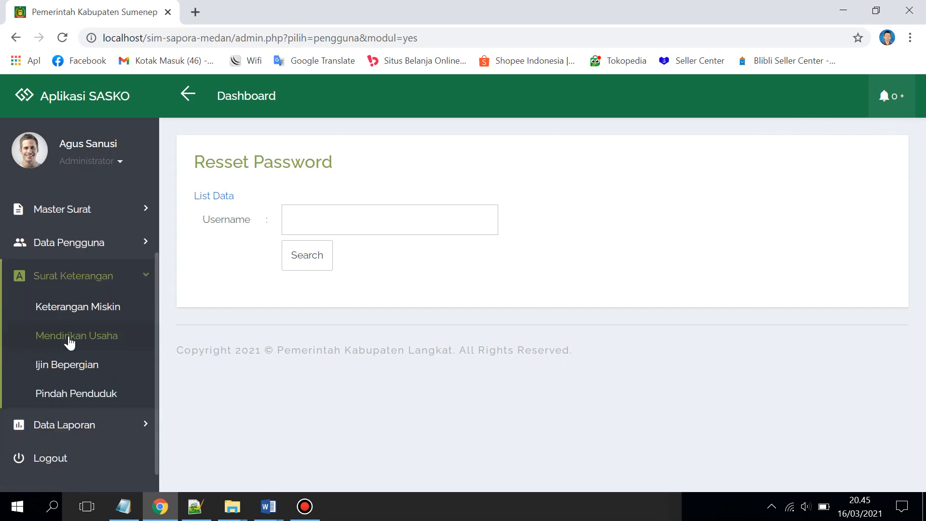
click(103, 428)
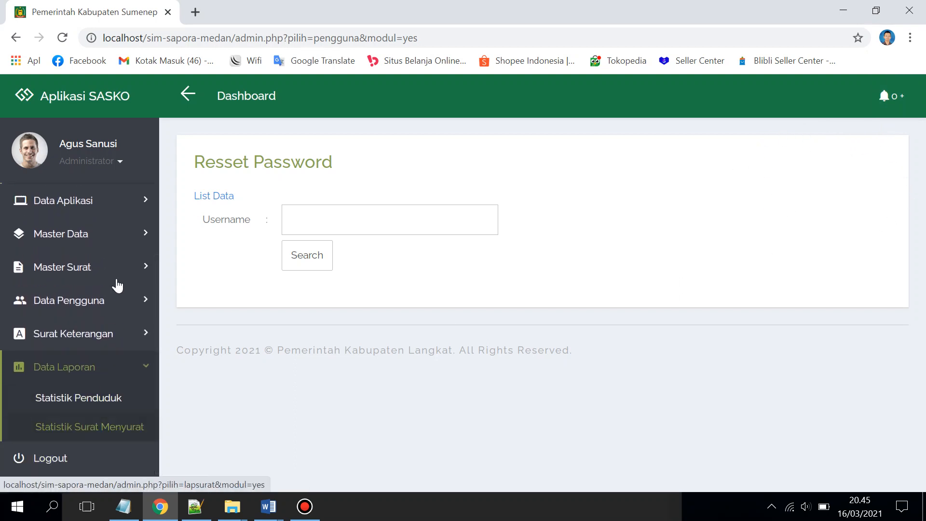
scroll(104, 239, up, 1)
click(93, 208)
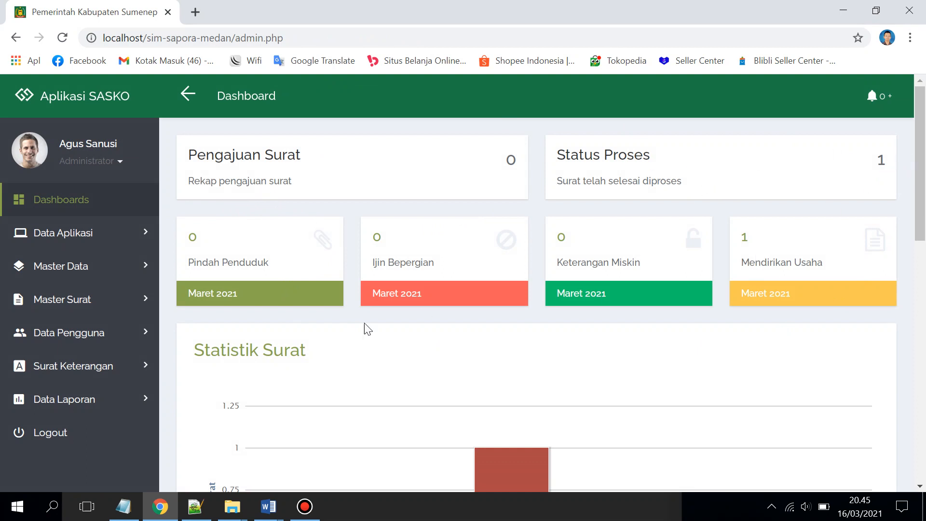
Log out of the administrator account via the sidebar Logout link
scroll(33, 433, down, 1)
scroll(357, 354, up, 1)
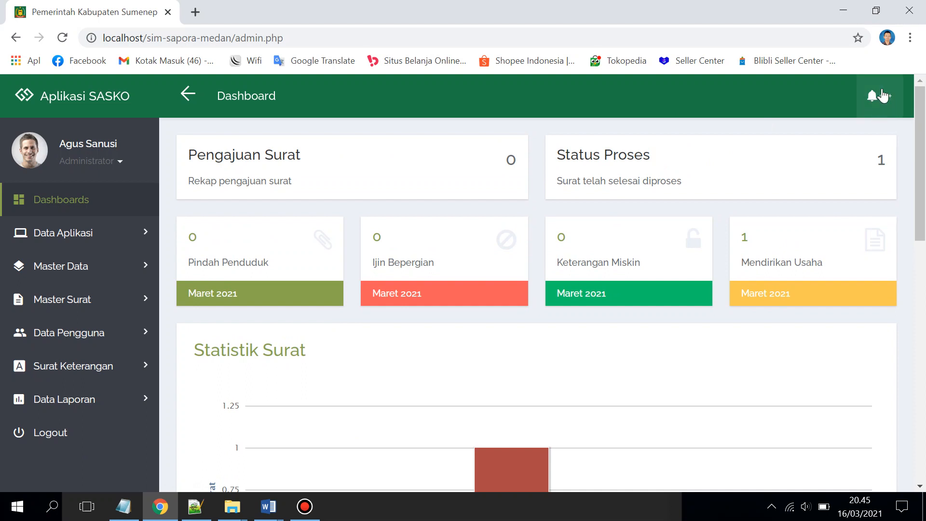
drag(504, 154, 518, 155)
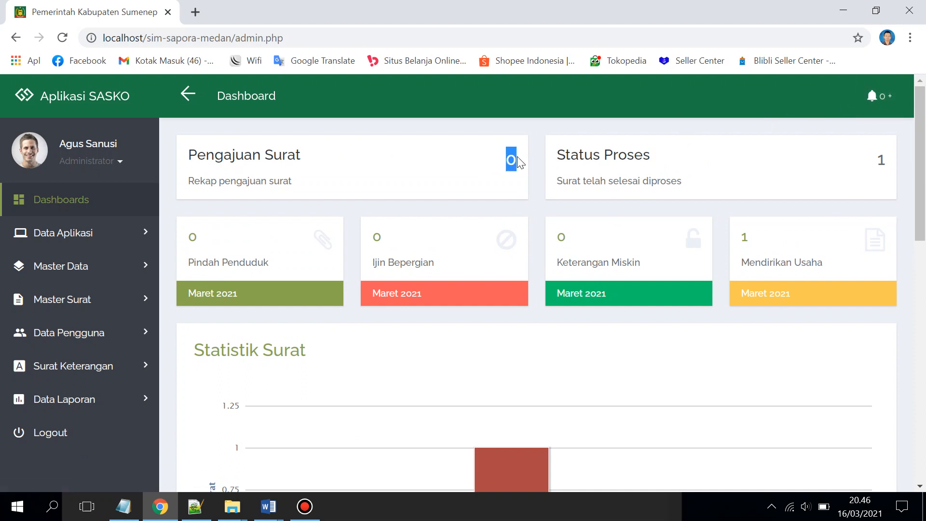
click(490, 200)
click(99, 431)
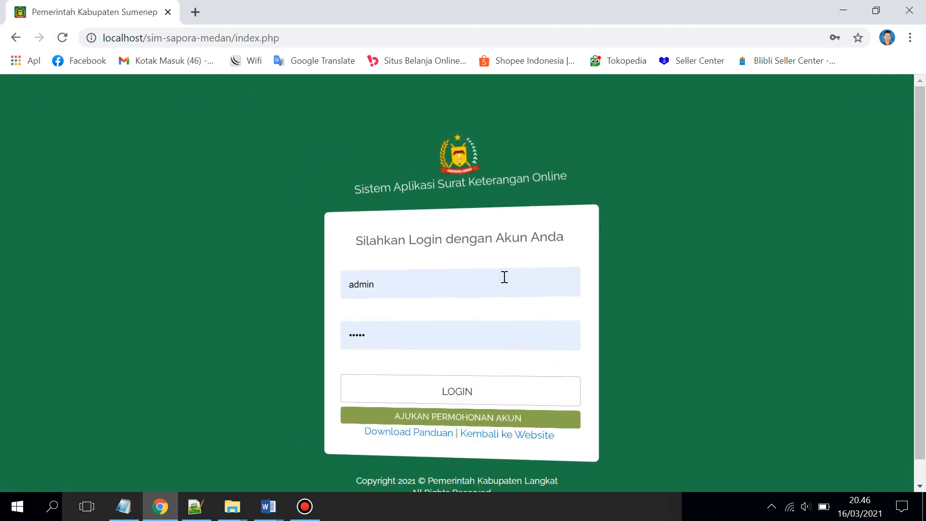